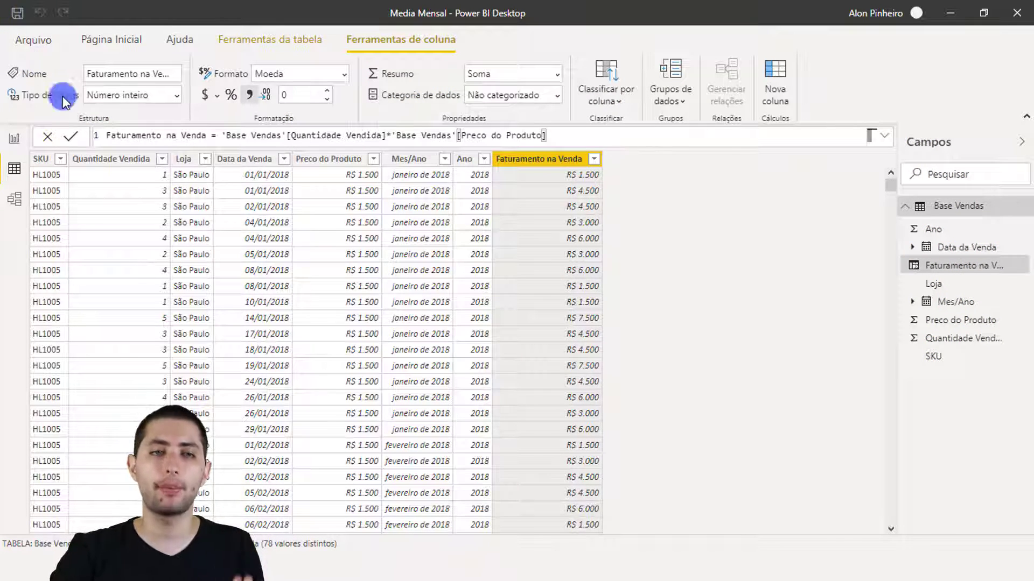
Examine each column of the Base Vendas table, from SKU through Faturamento na Venda and its formula.
left_click(41, 161)
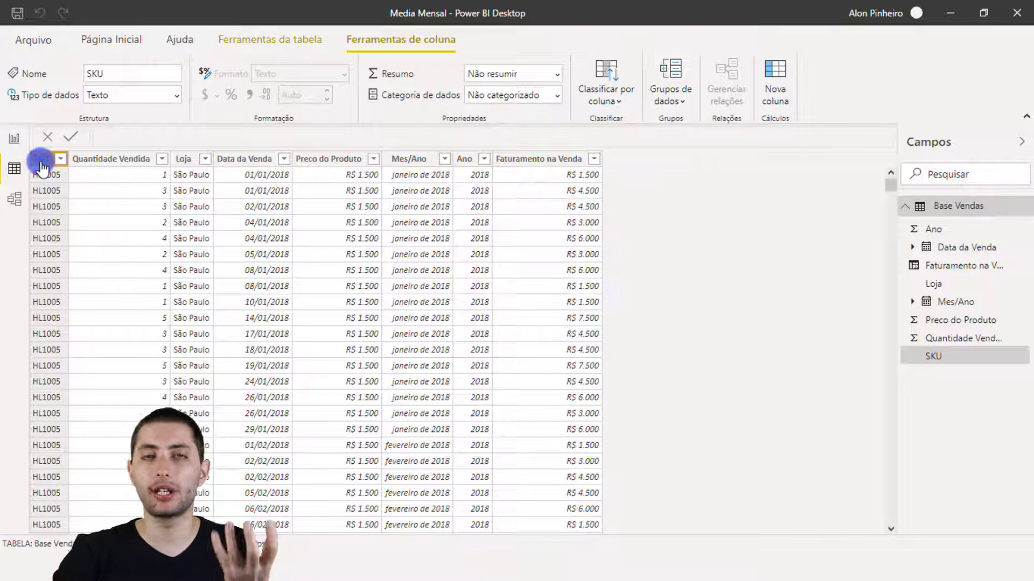
left_click(111, 162)
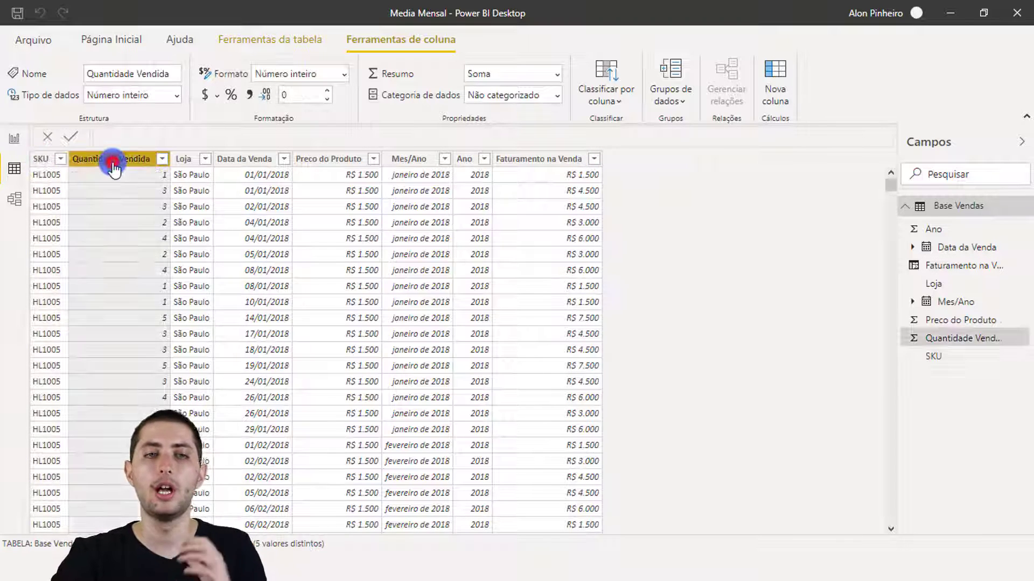
left_click(184, 160)
left_click(249, 162)
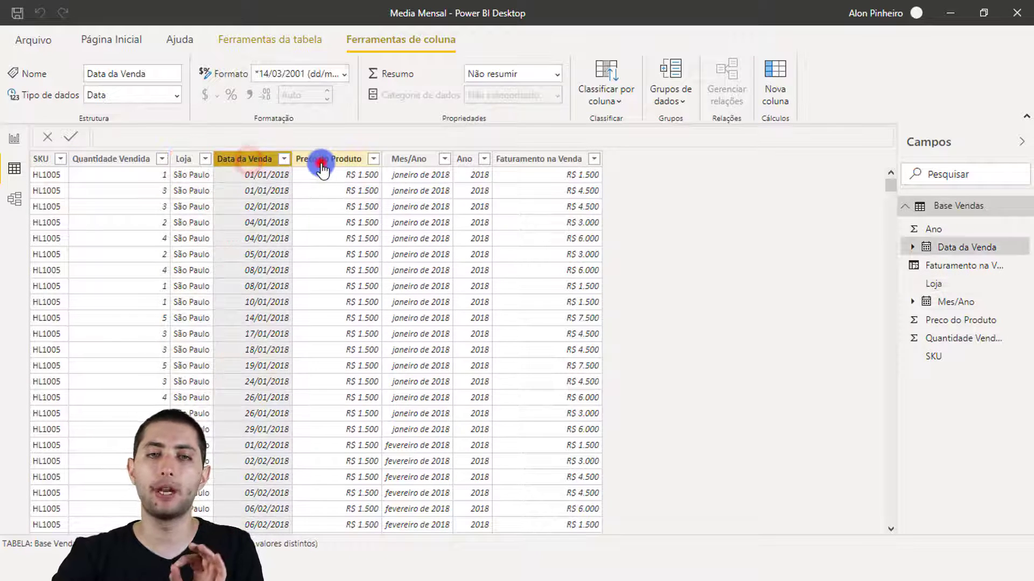
left_click(323, 160)
left_click(419, 160)
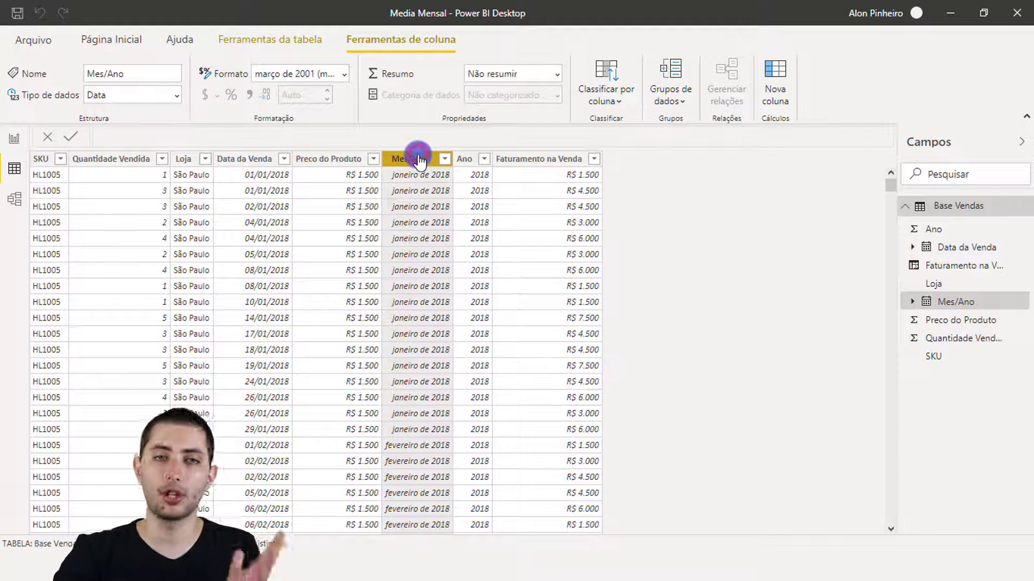
left_click(461, 161)
left_click(491, 160)
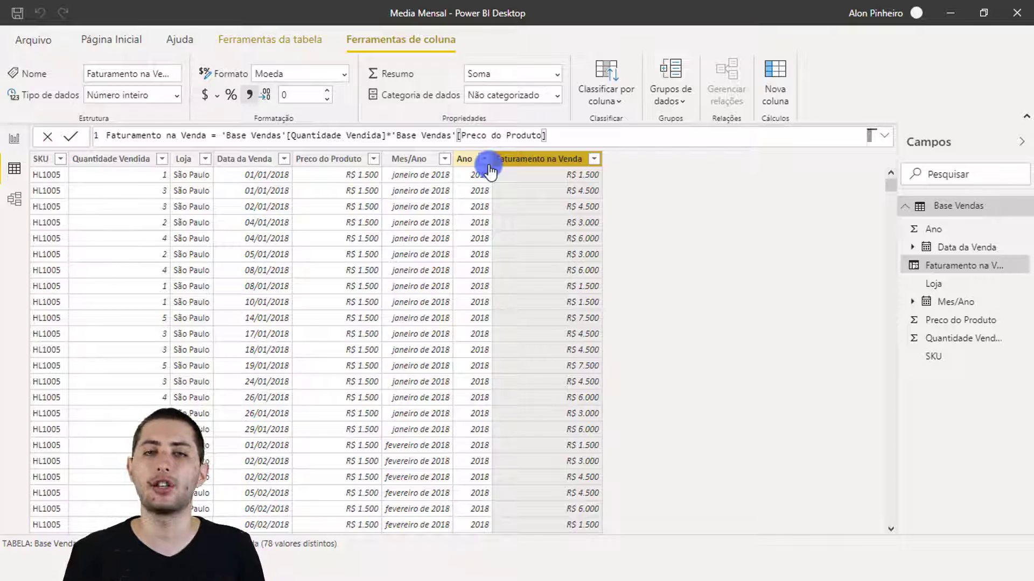
left_click(541, 162)
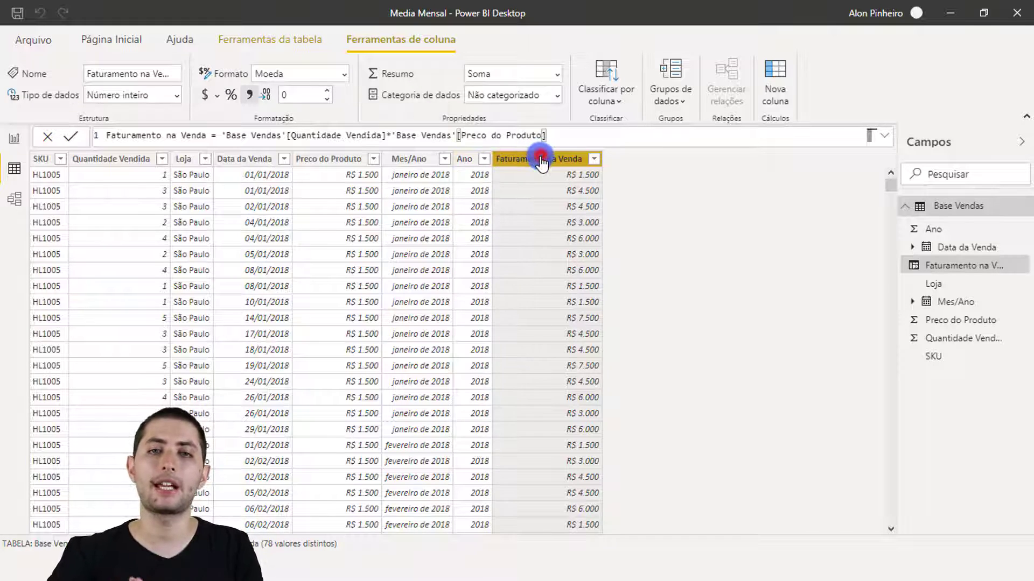
left_click(541, 163)
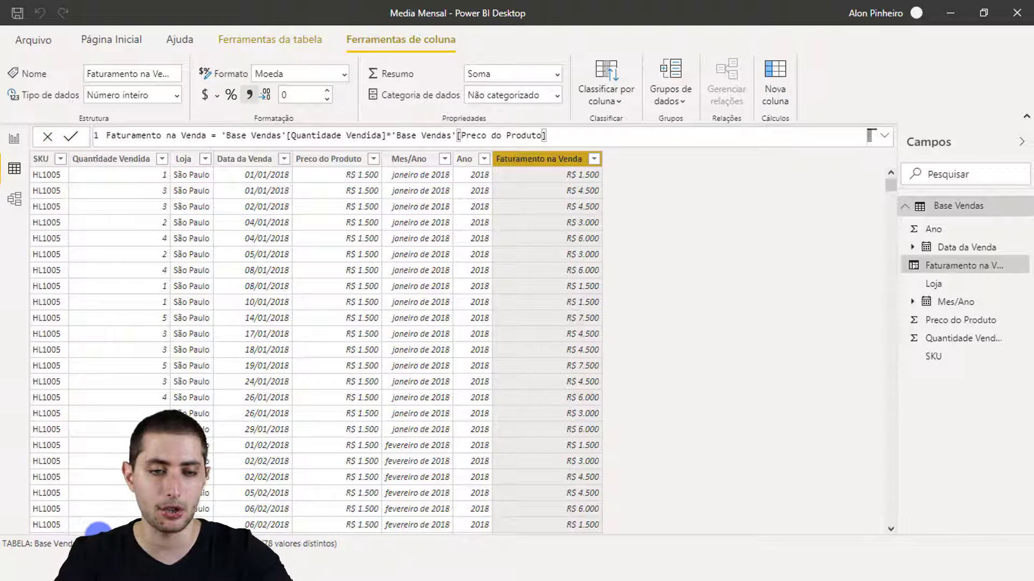
left_click_drag(76, 531, 183, 550)
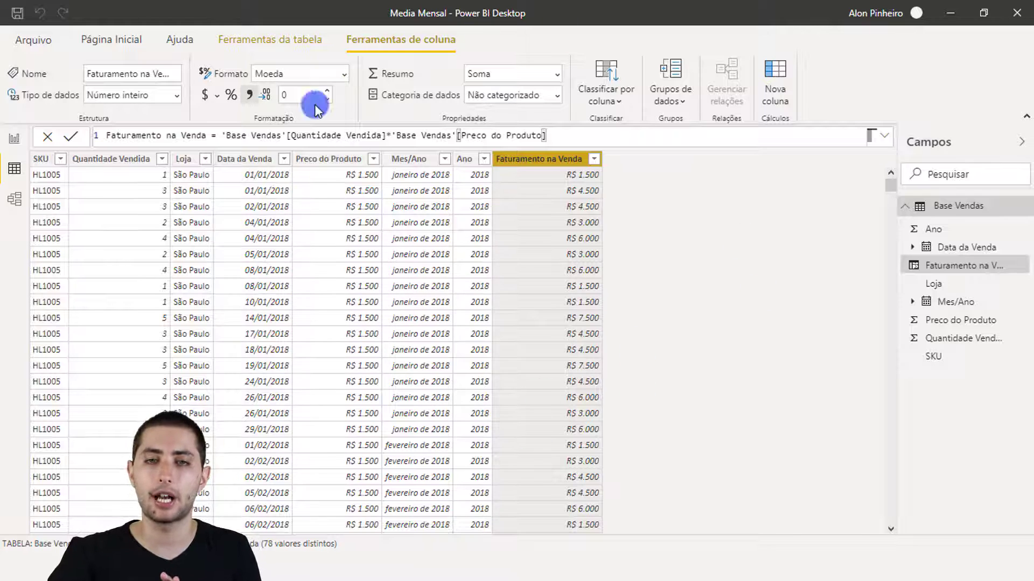
Create the measure Faturamento Total = SUM('Base Vendas'[Faturamento na Venda]) in Base Vendas and select it.
right_click(521, 188)
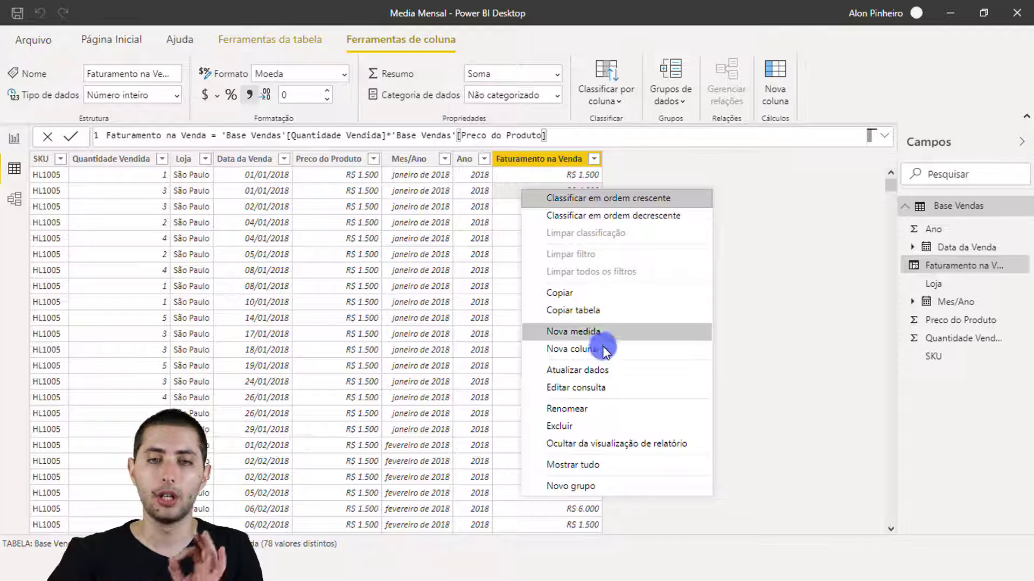
left_click(573, 327)
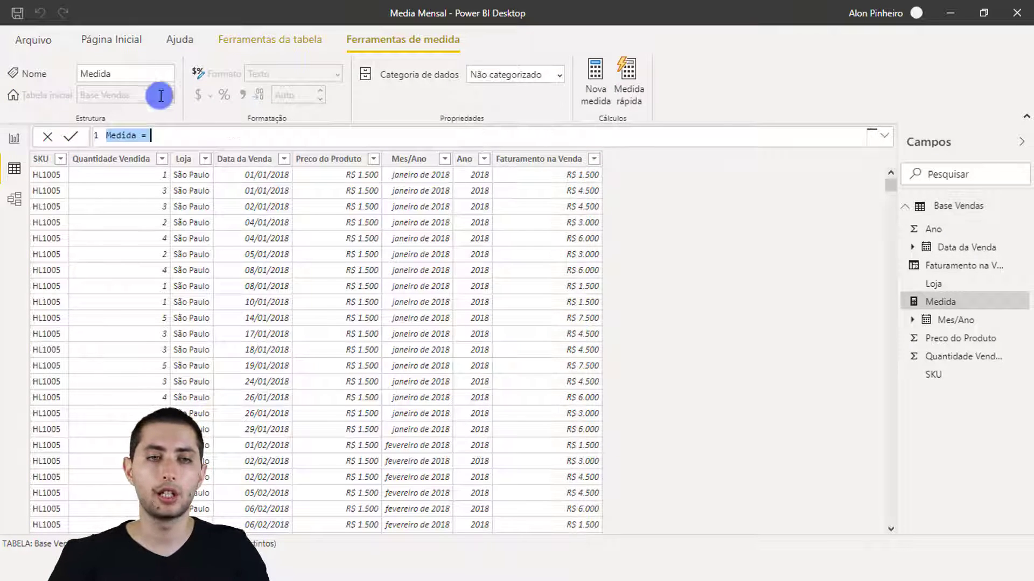
scroll(185, 137, "up", 2)
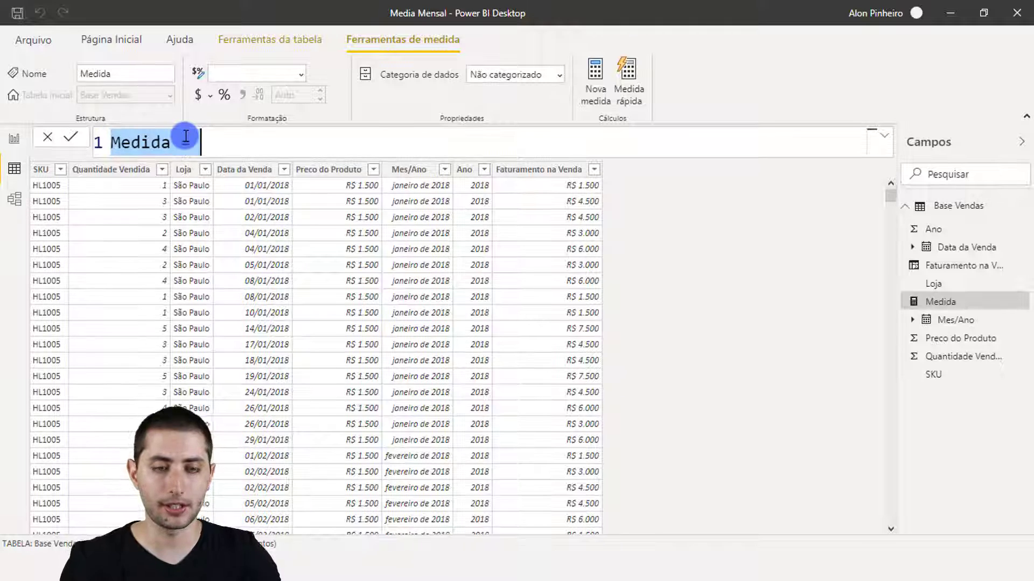
type("Faturamento Total = sum")
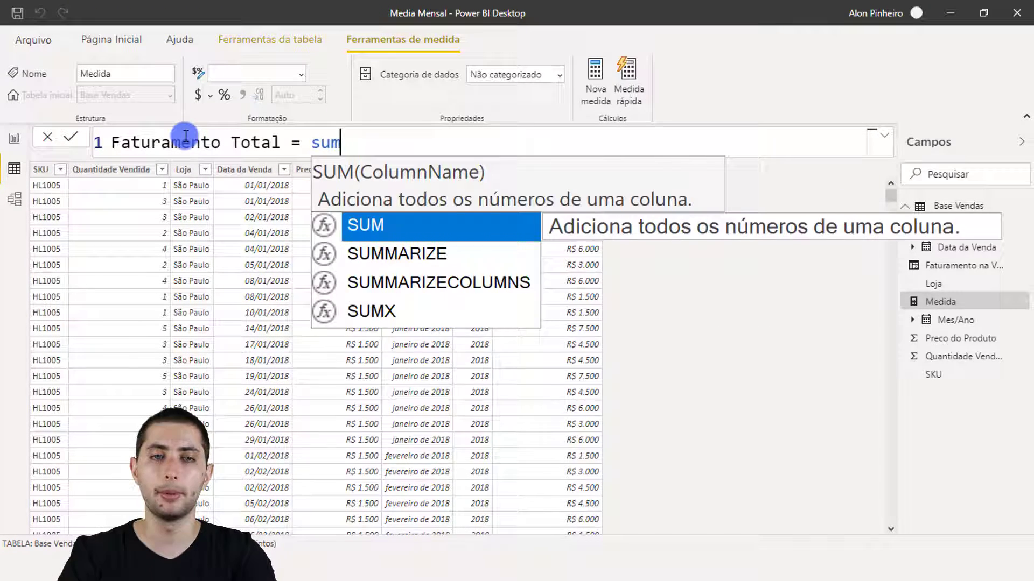
key("Tab")
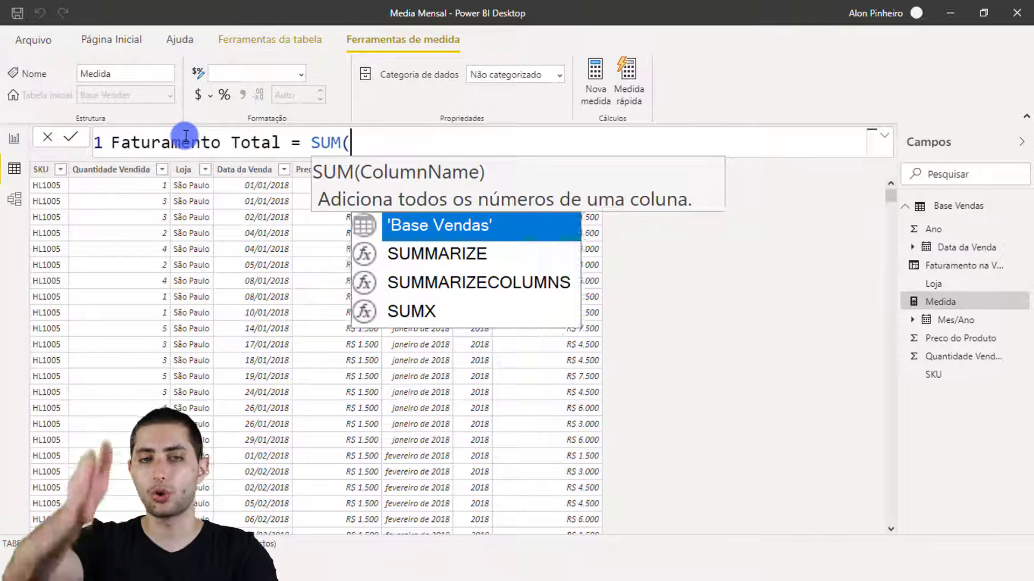
type("fatura")
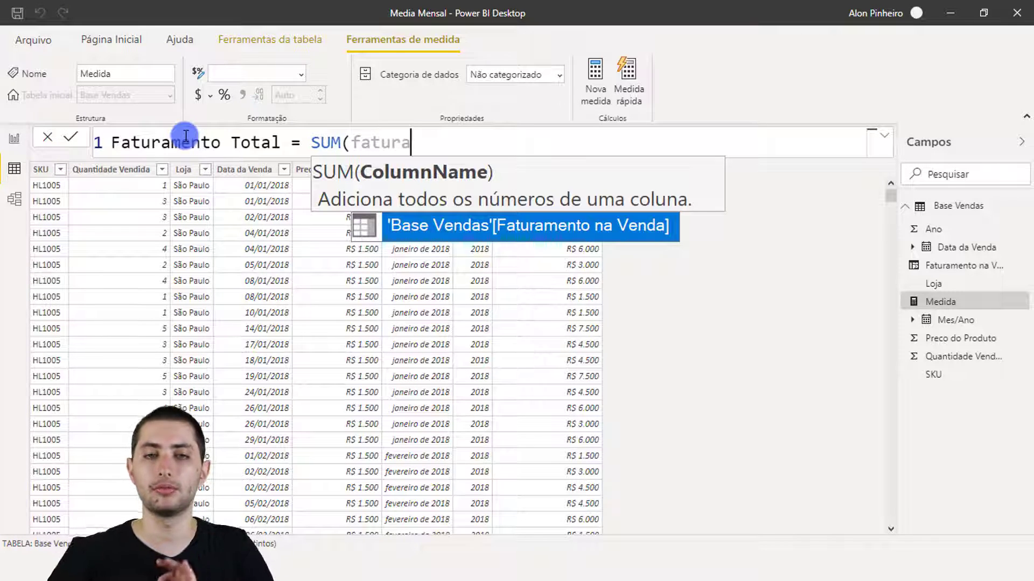
left_click(593, 229)
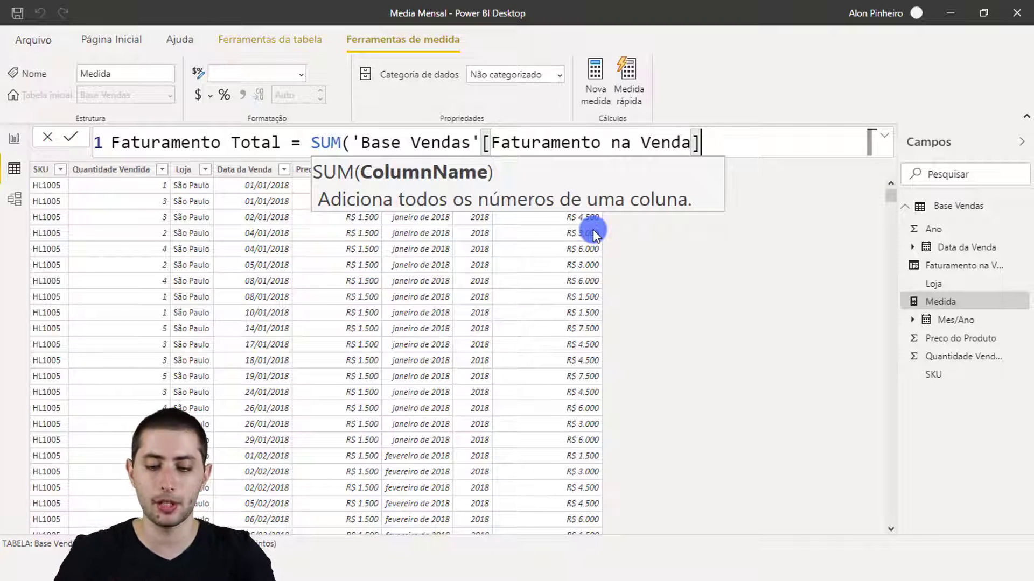
type(")")
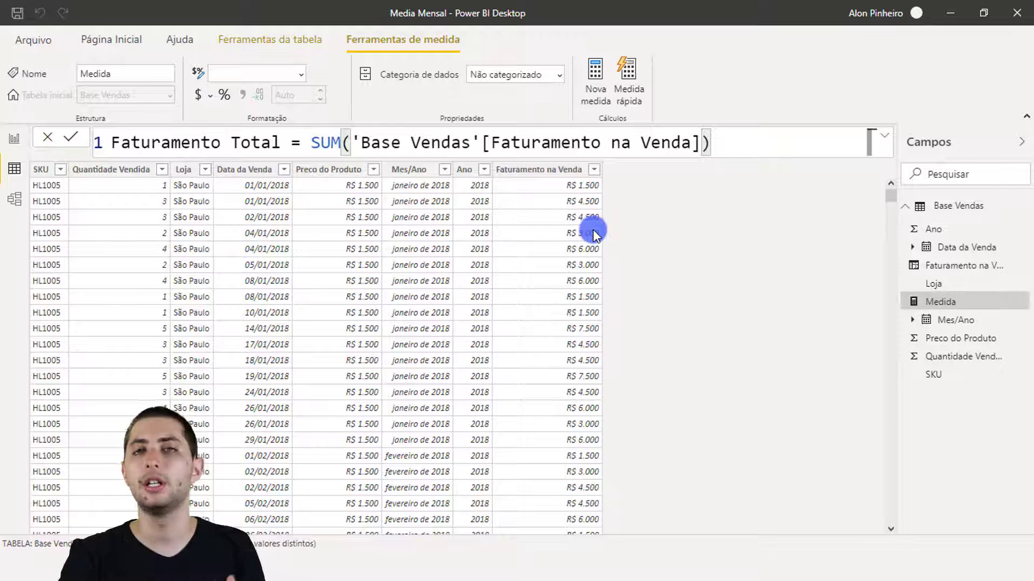
key("Return")
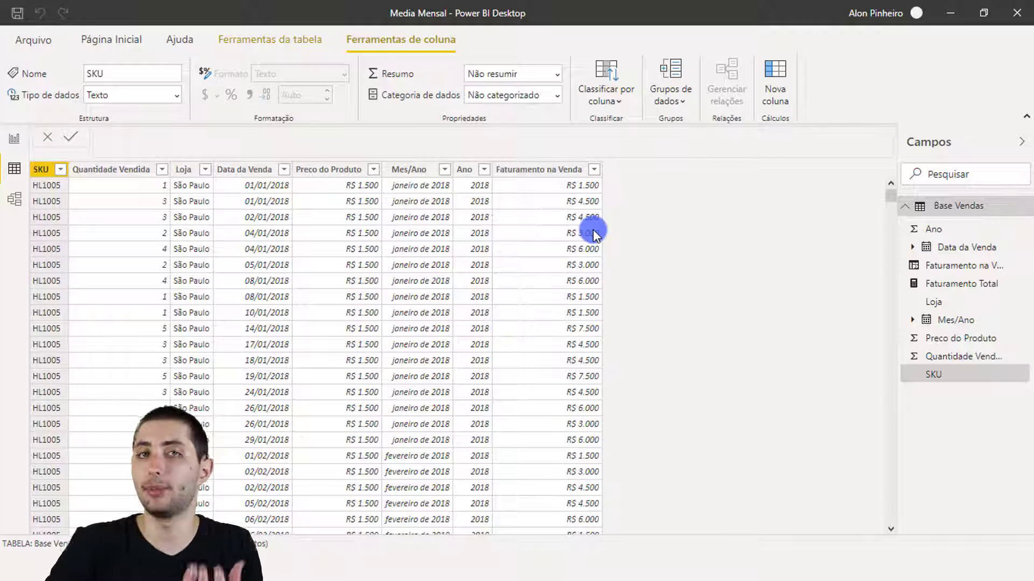
left_click(995, 291)
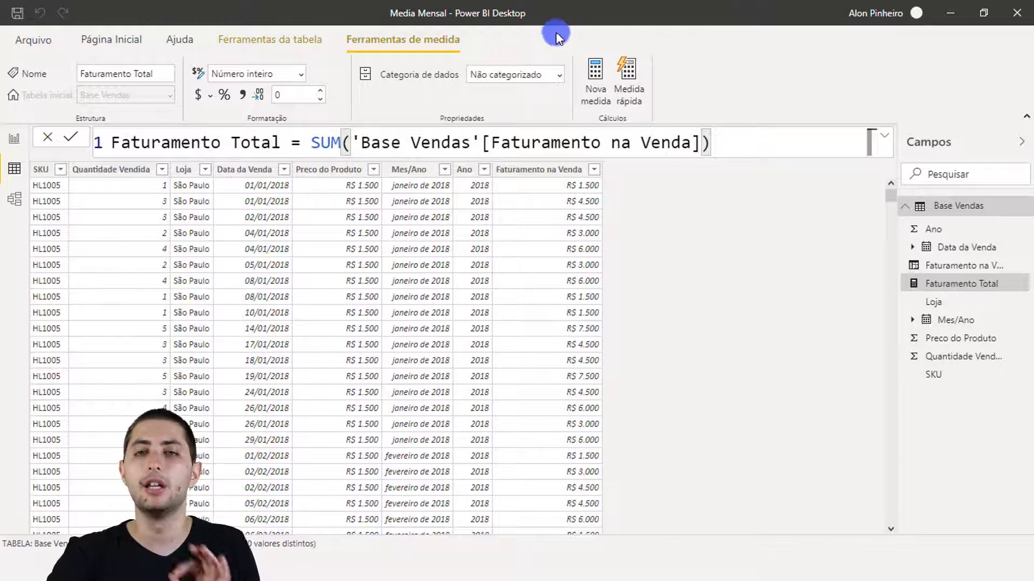
Add a card visual showing the Faturamento Total measure to the blank report page, positioned away from the page corner.
left_click(15, 141)
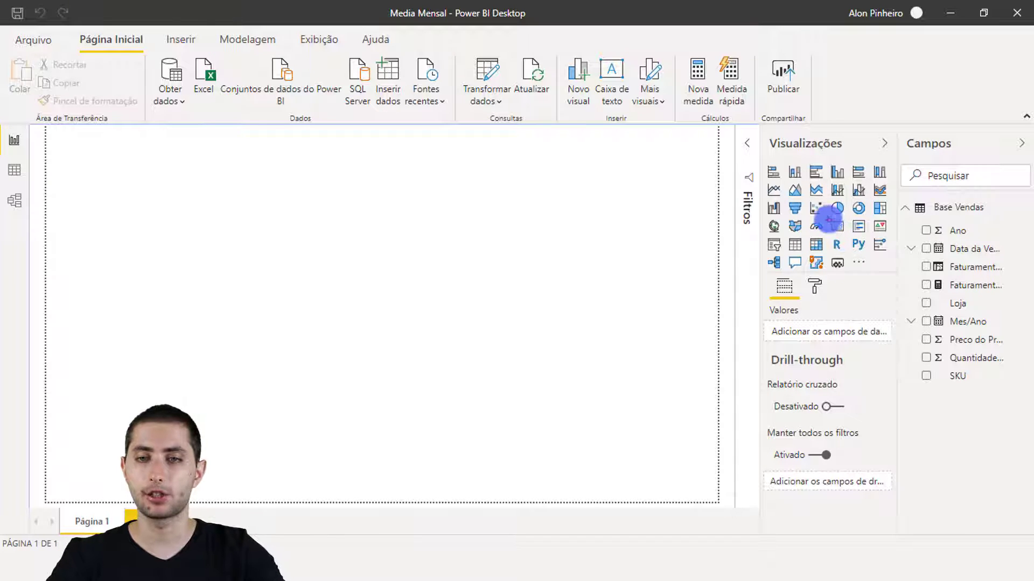
key("ctrl+2")
left_click_drag(826, 211, 852, 237)
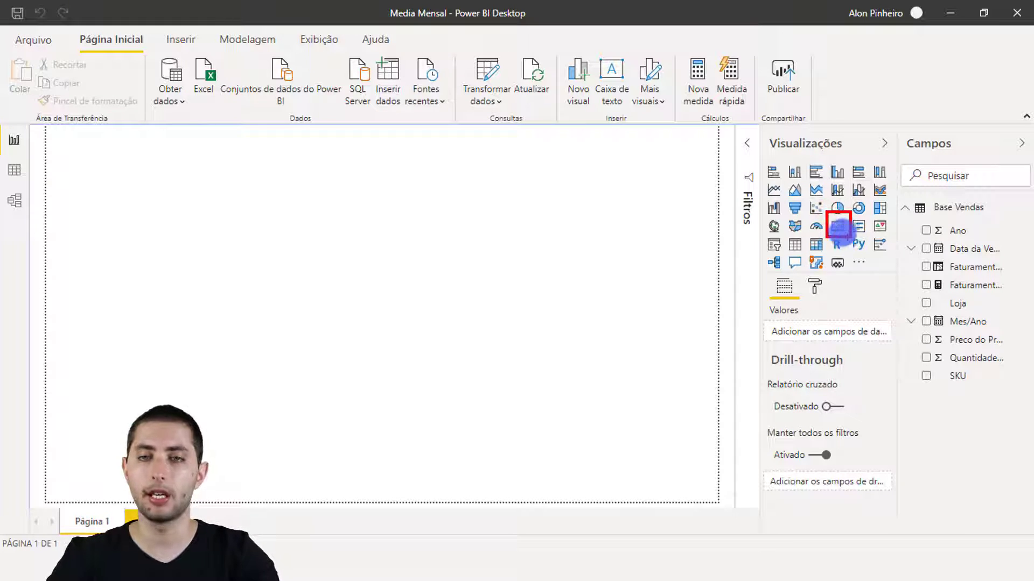
key("Escape")
left_click(837, 228)
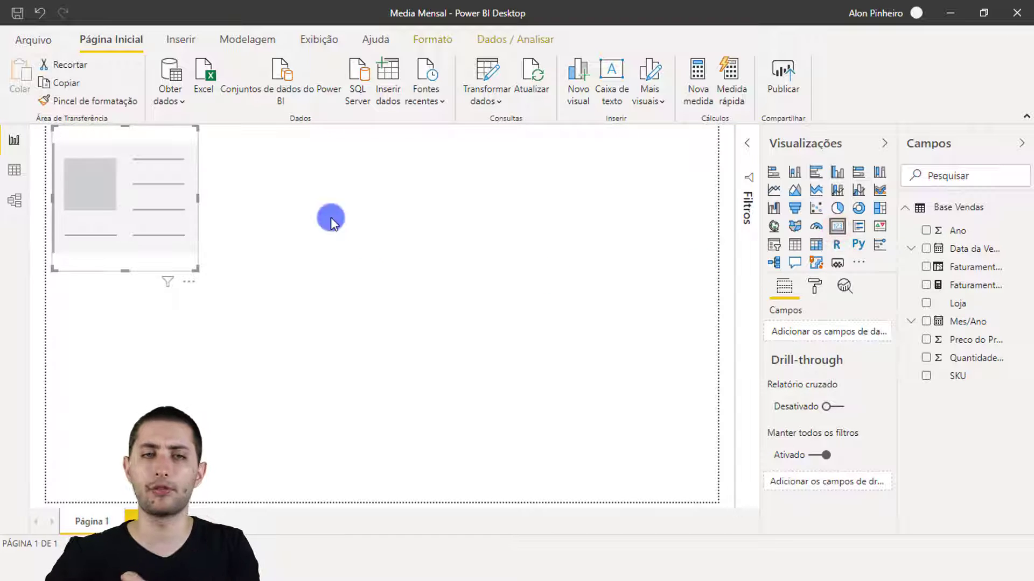
left_click_drag(90, 202, 245, 294)
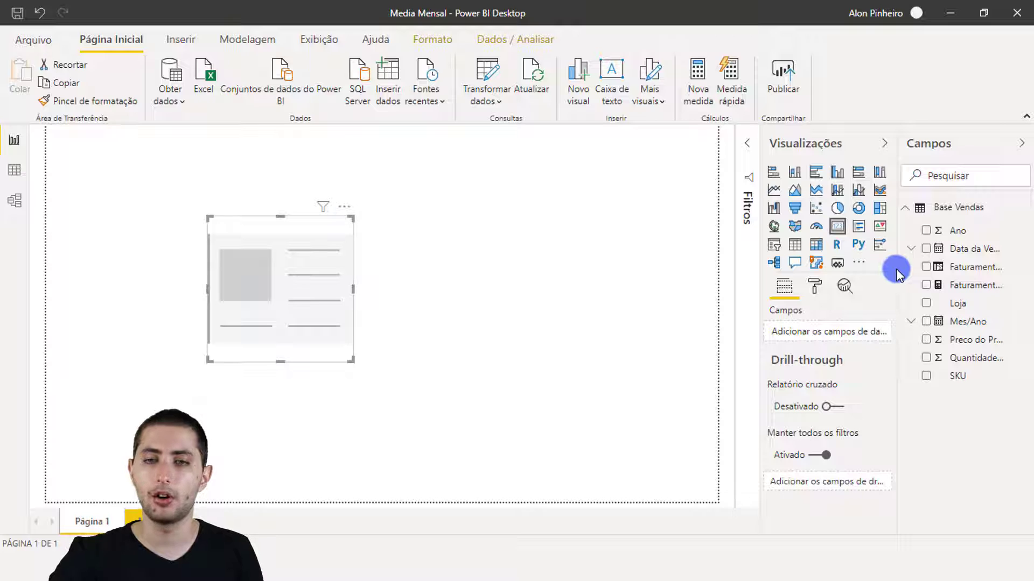
left_click_drag(896, 269, 870, 264)
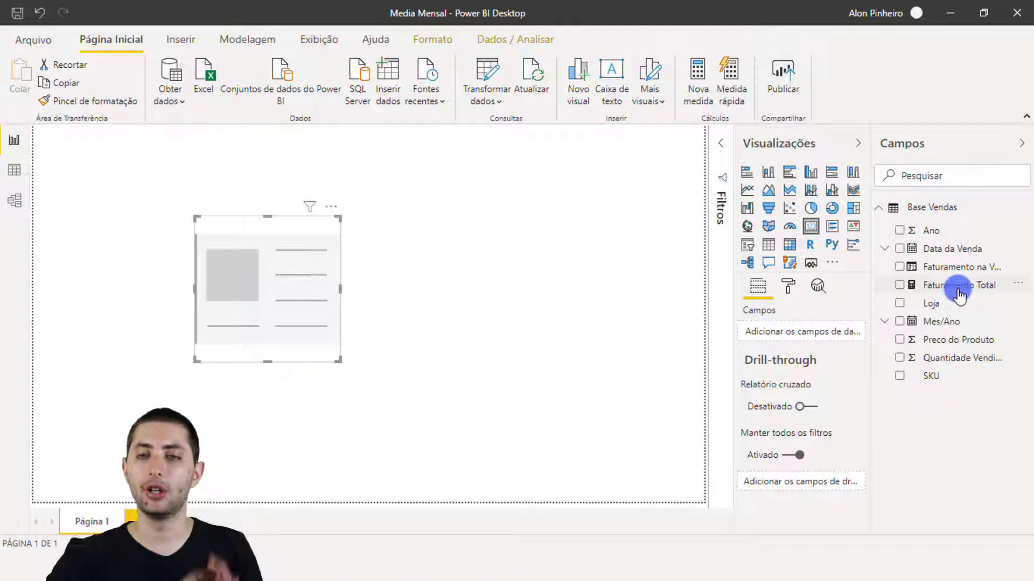
left_click_drag(959, 293, 821, 336)
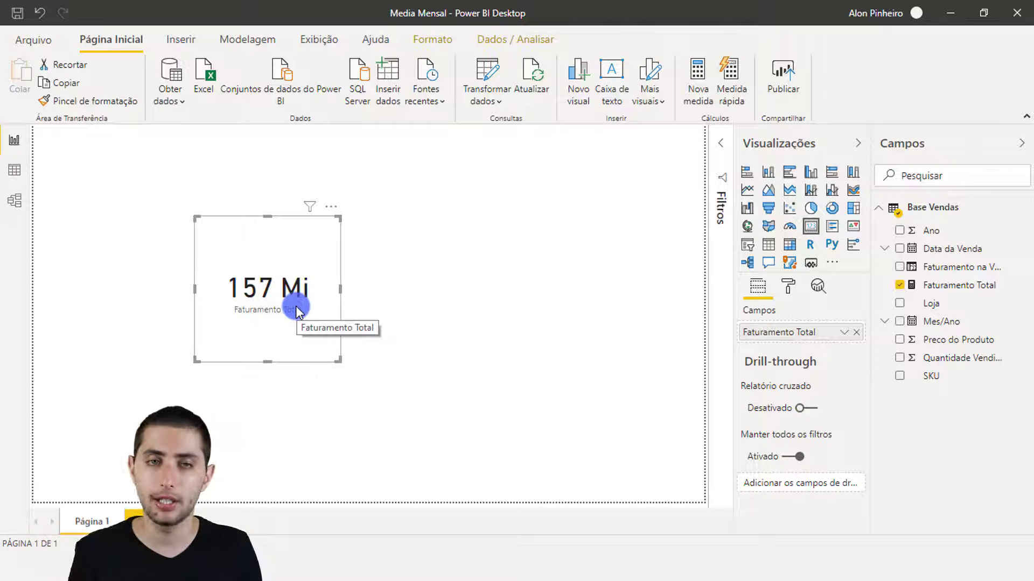
Return to the table data and review how the Mes/Ano values repeat across the Base Vendas rows.
left_click(16, 170)
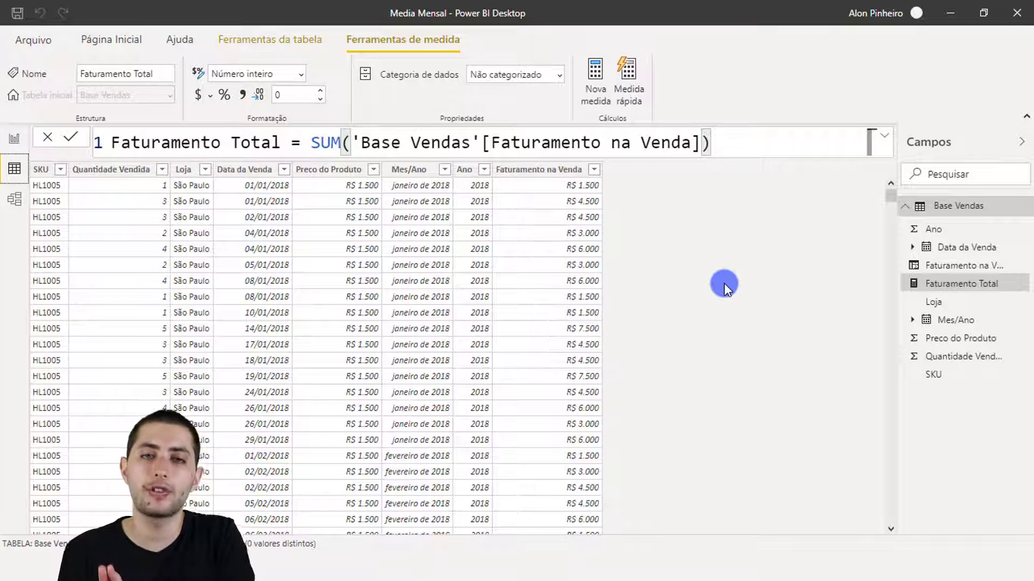
left_click(400, 171)
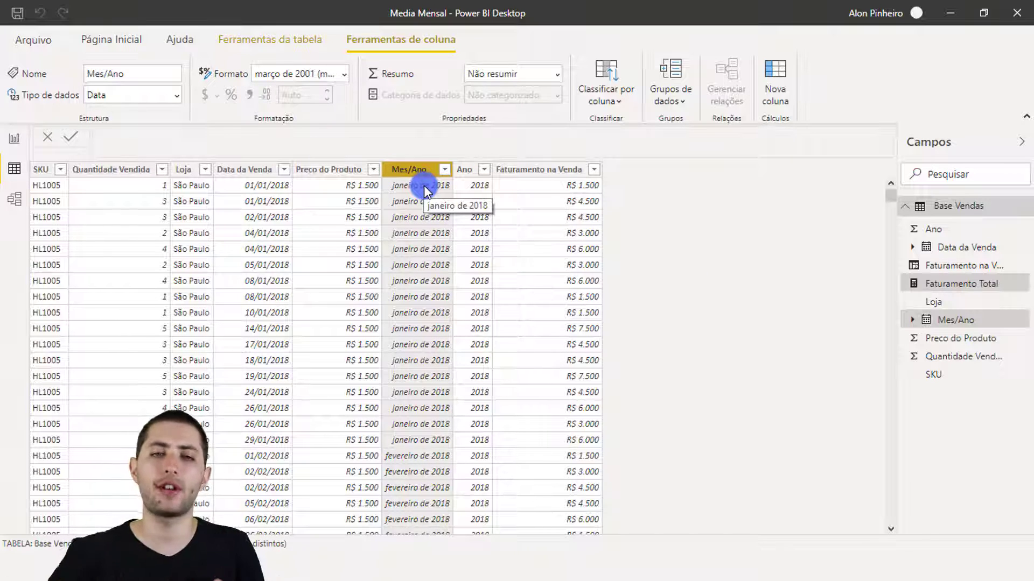
scroll(613, 412, "down", 8)
scroll(613, 413, "up", 8)
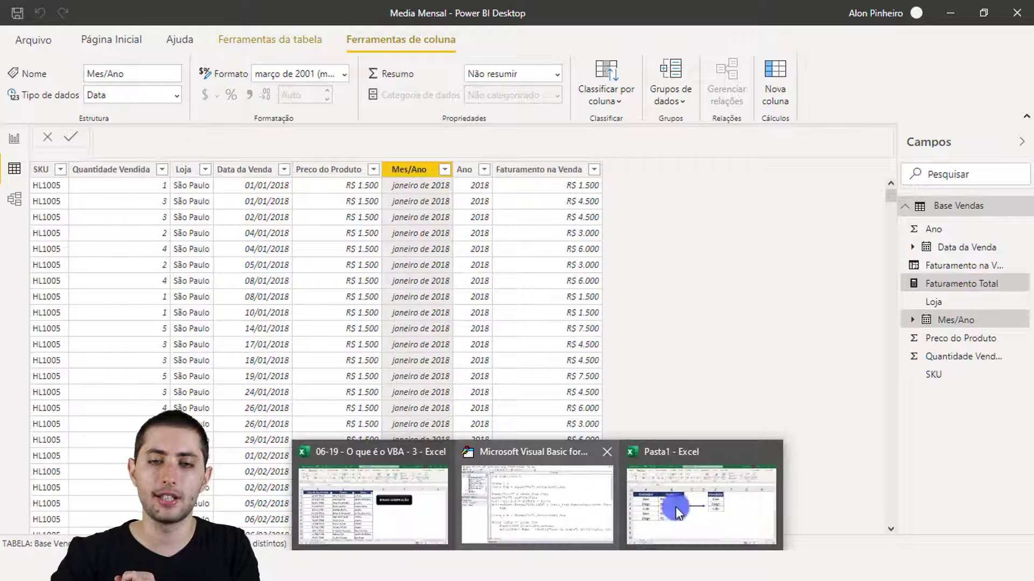
Switch to the Pasta1 workbook in Excel and examine the Vendedor and Vendas table row by row.
left_click(685, 518)
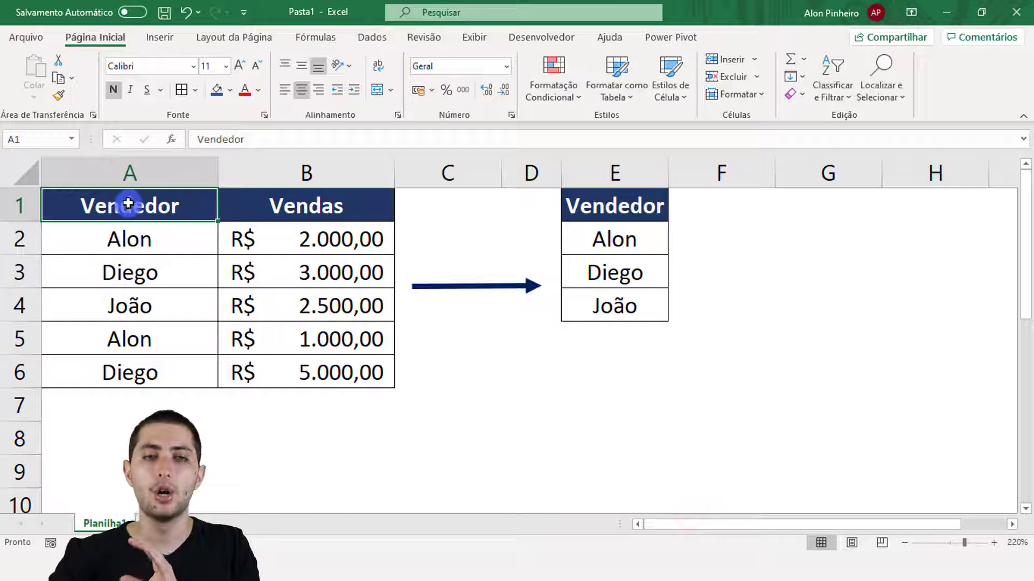
left_click_drag(129, 204, 325, 372)
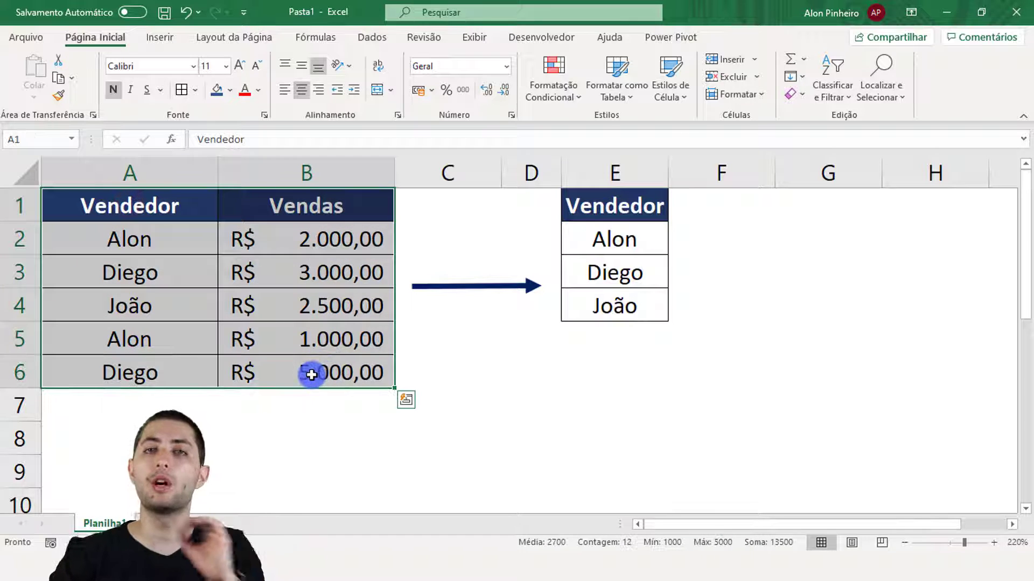
left_click(194, 235)
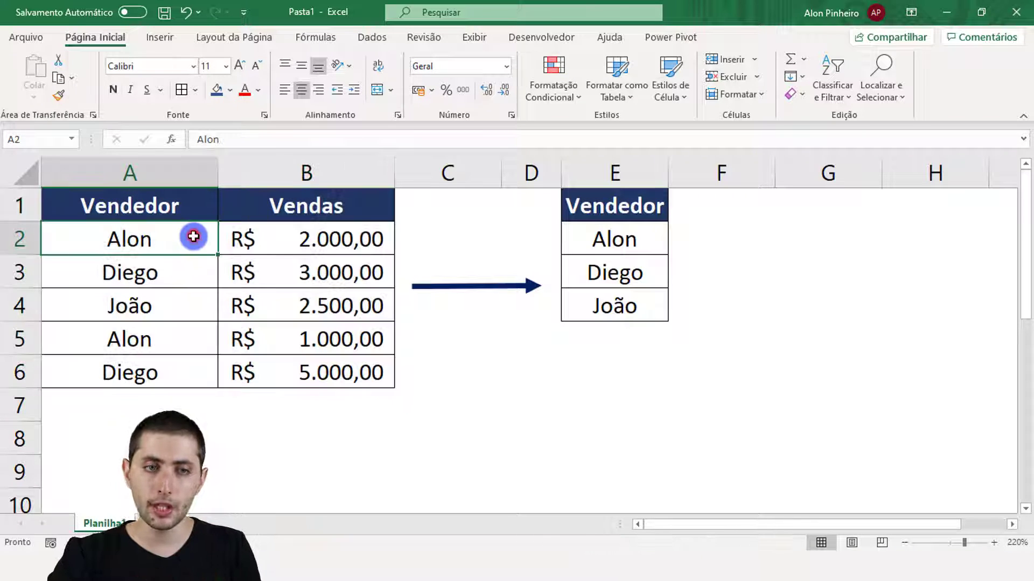
left_click(292, 253)
left_click(153, 272)
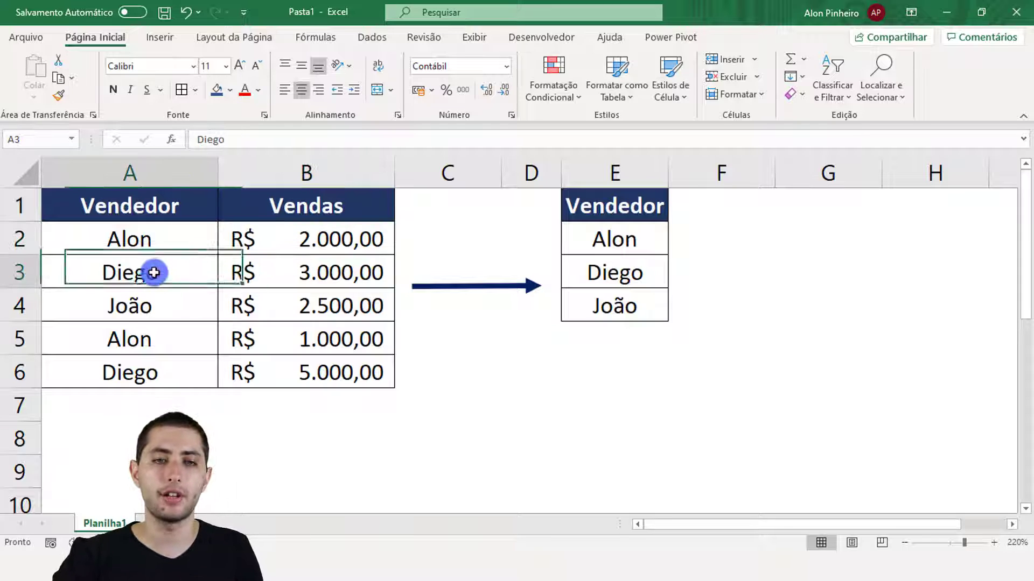
left_click(254, 275)
left_click(158, 335)
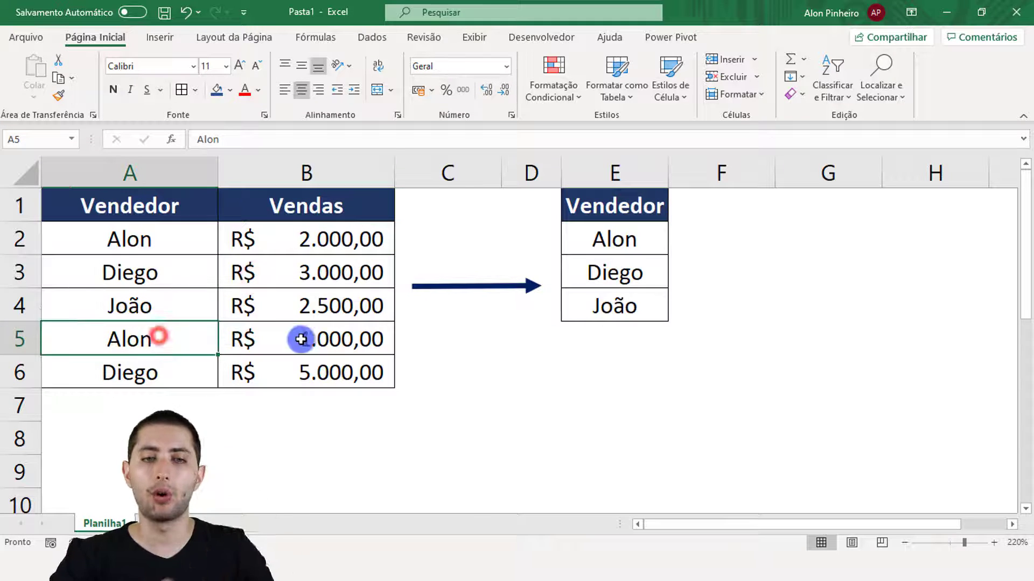
left_click(299, 337)
left_click(164, 380)
left_click(261, 379)
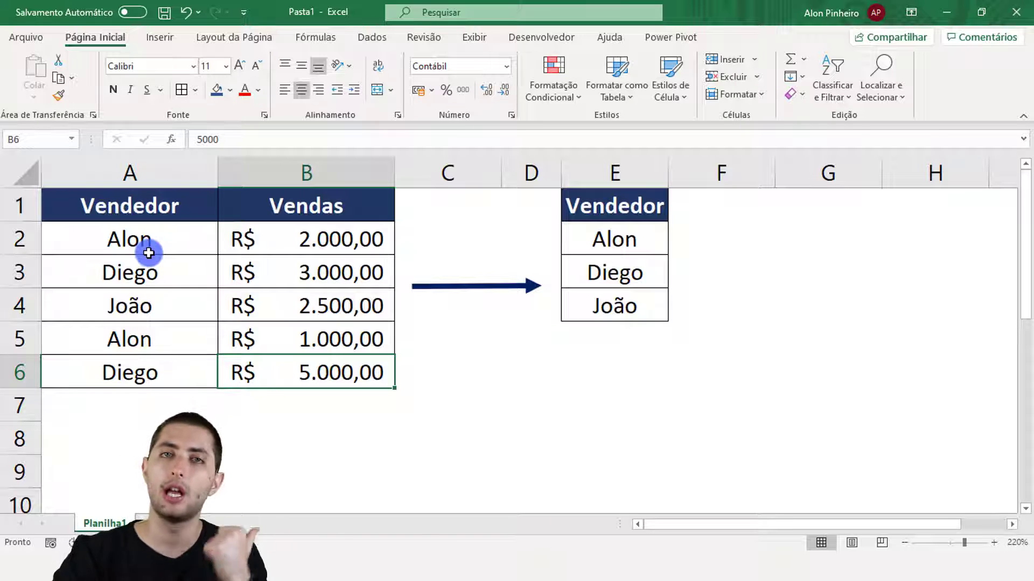
Compare the Vendedor column A1:A6 with the list of unique sellers in E2:E4.
left_click_drag(135, 205, 178, 360)
left_click(116, 211)
left_click_drag(116, 211, 129, 368)
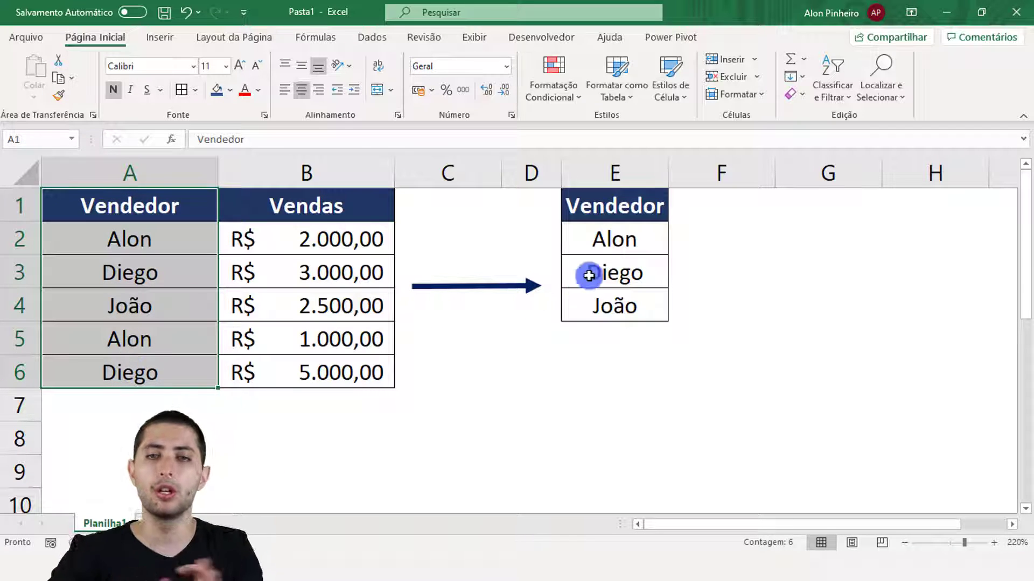
left_click_drag(598, 238, 617, 323)
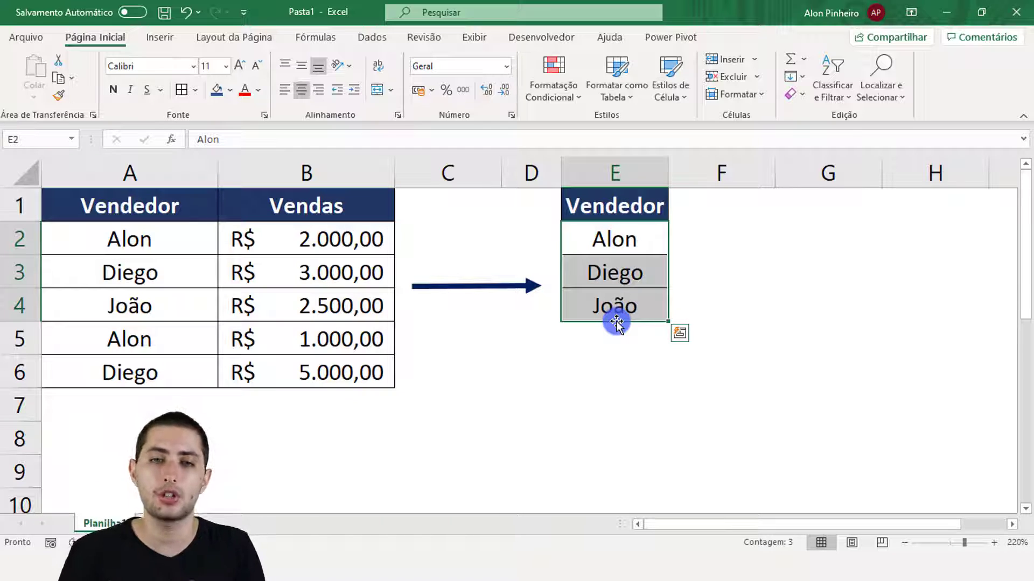
Compare the repeated sellers in A1:A6 with the distinct Vendedor list in E1:E4, headers included.
left_click(689, 251)
left_click(699, 269)
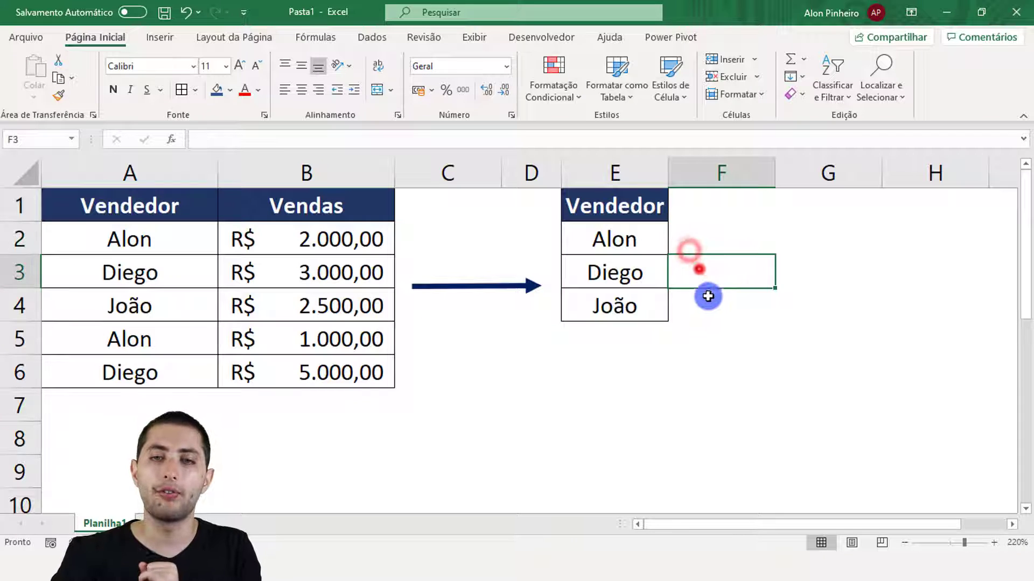
left_click(708, 297)
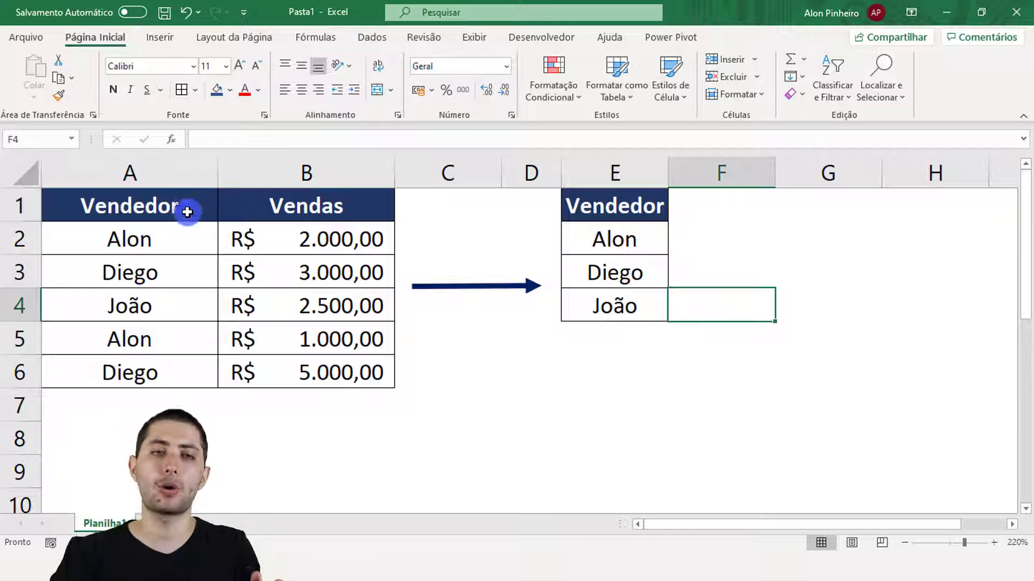
left_click_drag(183, 214, 185, 359)
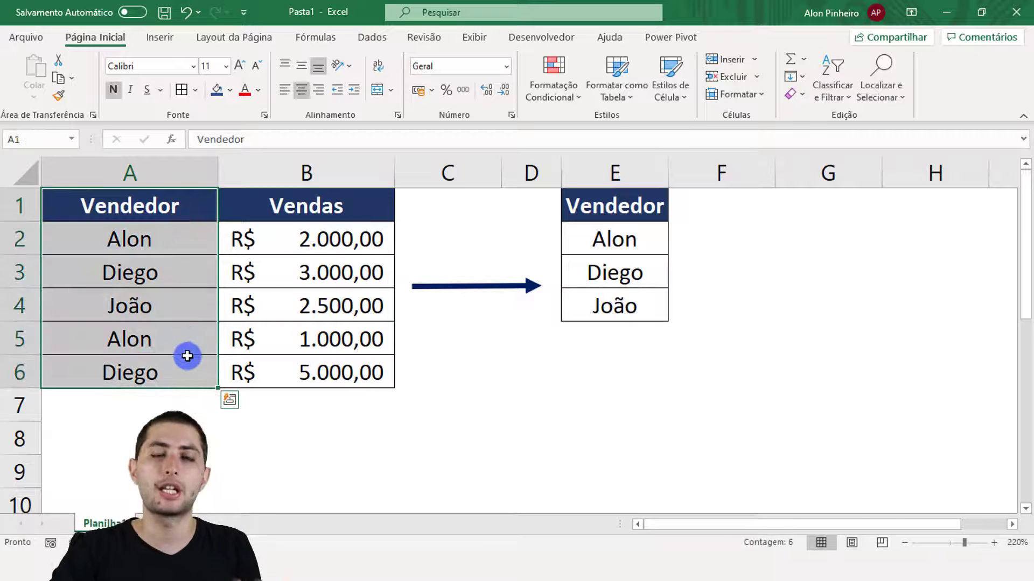
left_click_drag(120, 212, 111, 364)
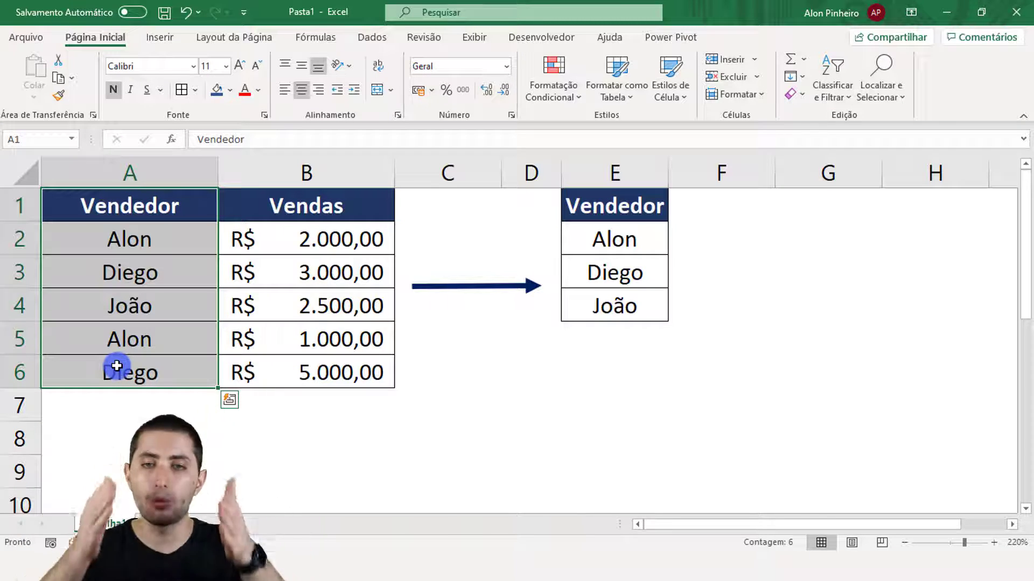
left_click_drag(573, 211, 618, 291)
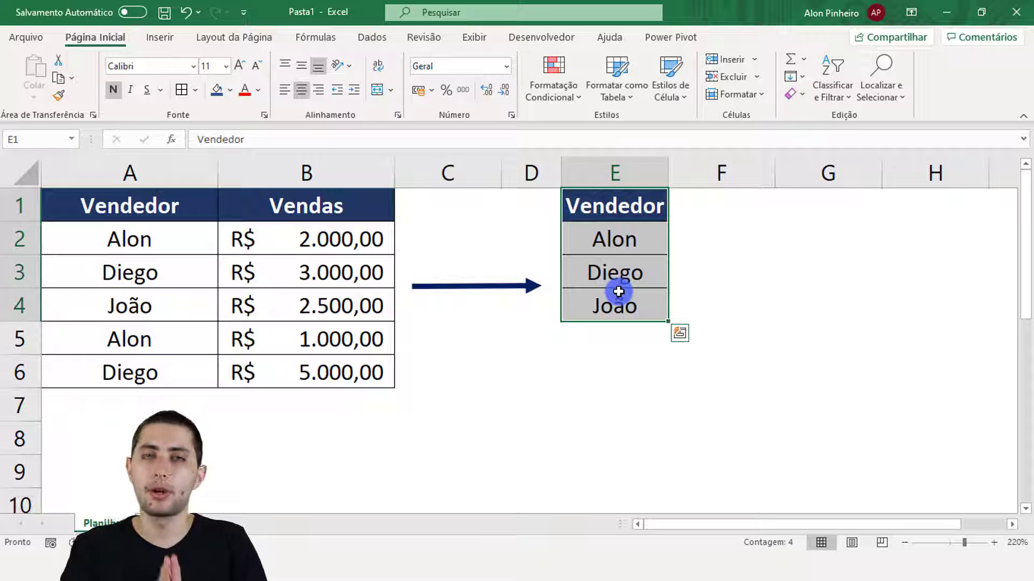
left_click_drag(124, 202, 155, 365)
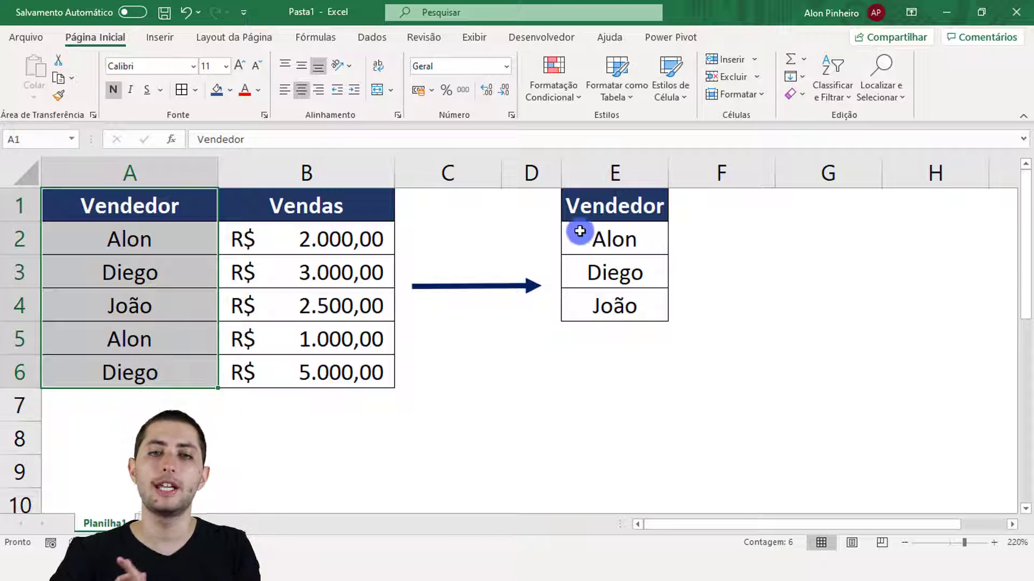
left_click_drag(586, 218, 619, 307)
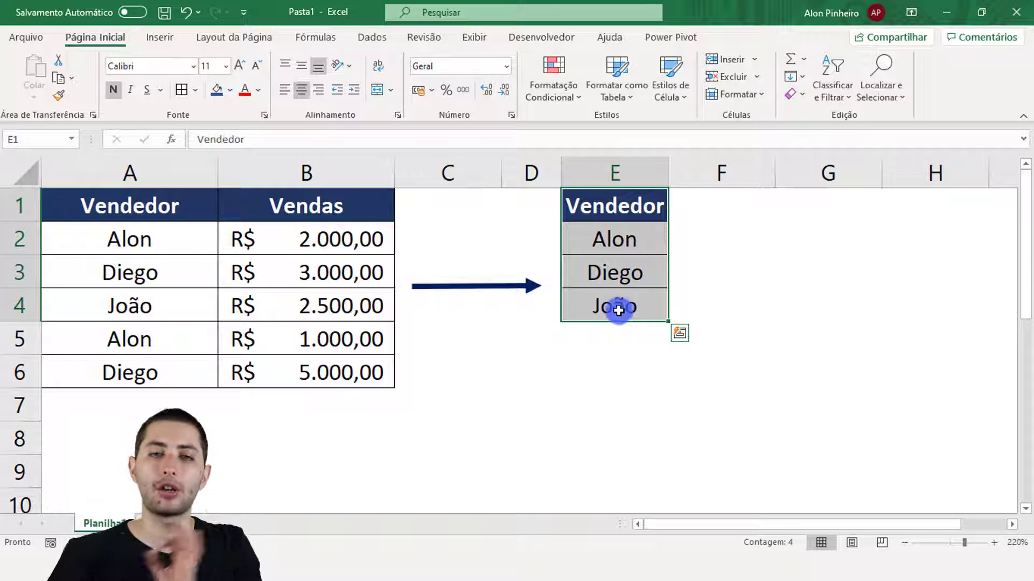
Enter the label VALUES in cell C2, above the arrow, and compare the Vendedor lists in A1:A6 and E1:E4.
left_click(494, 237)
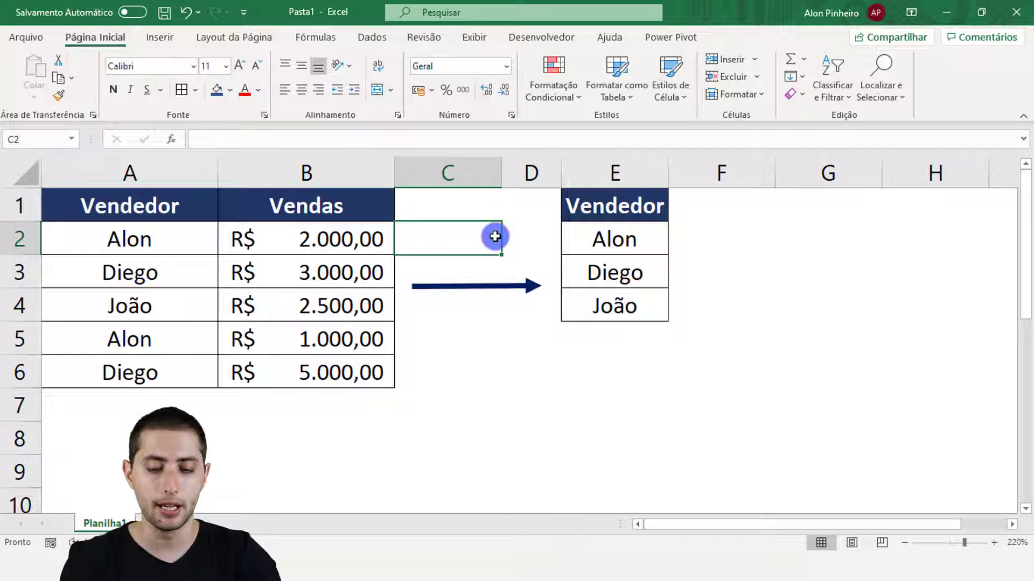
type("VALUES")
key("Return")
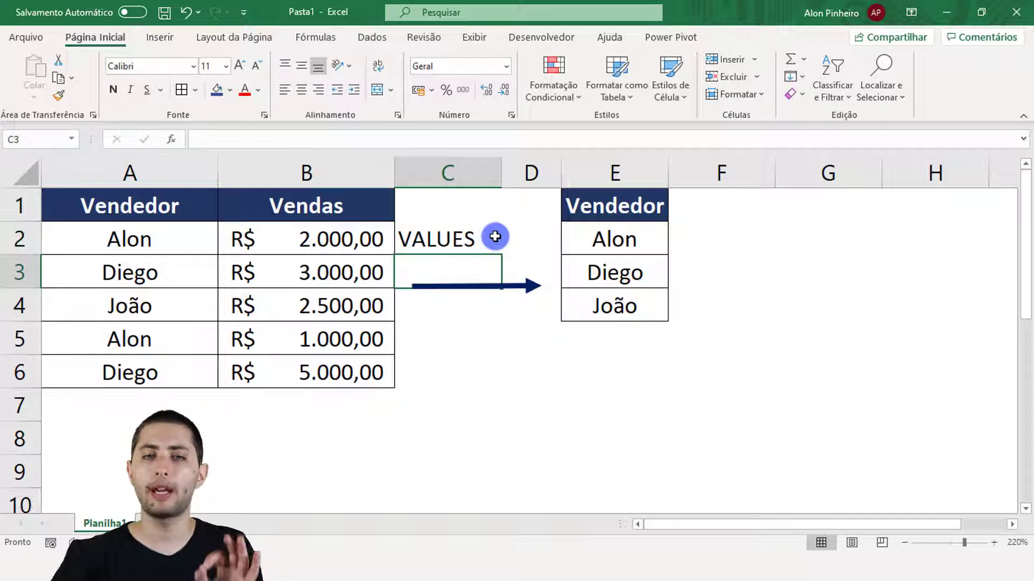
left_click(495, 236)
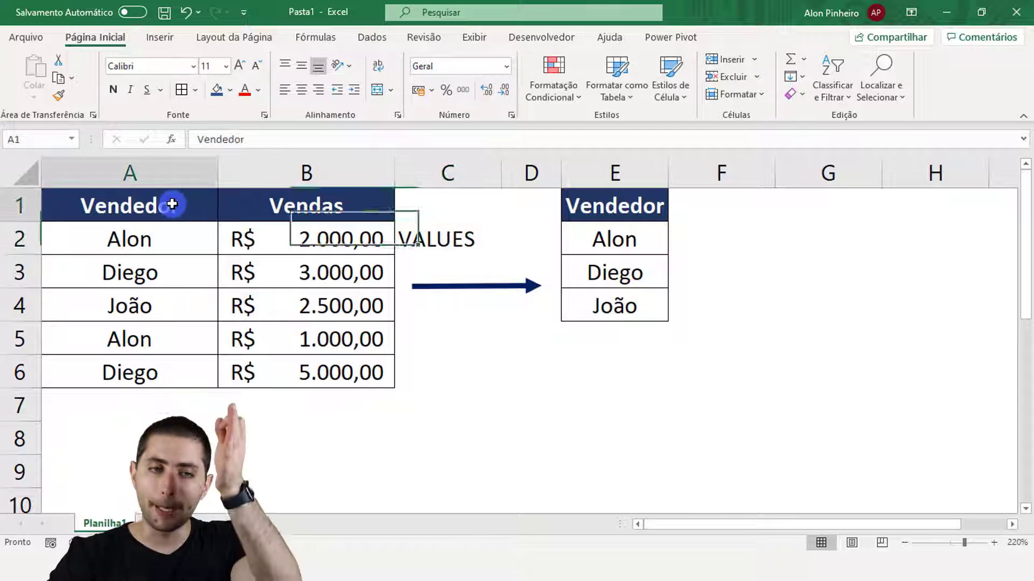
left_click_drag(173, 203, 193, 380)
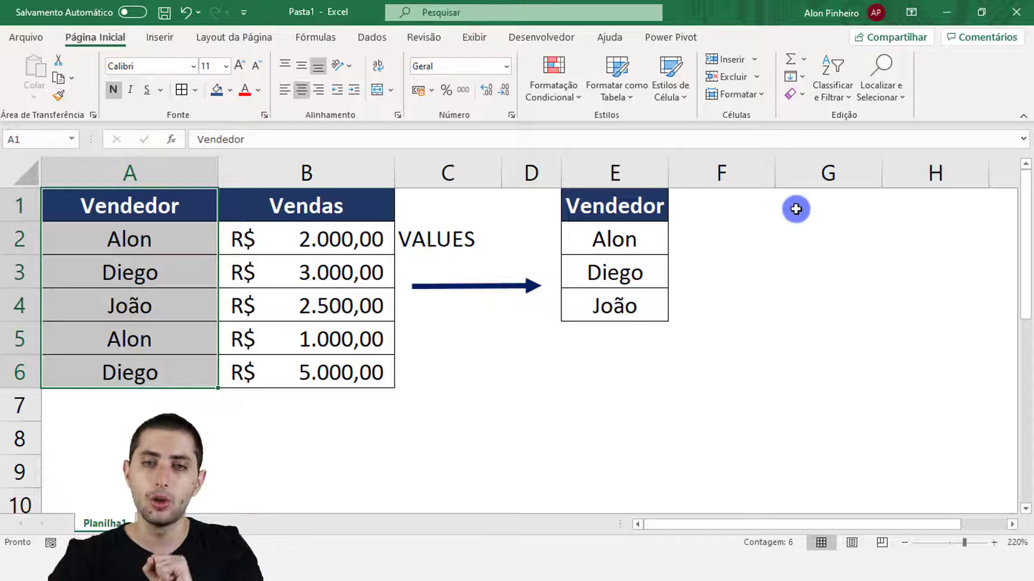
left_click_drag(614, 205, 649, 294)
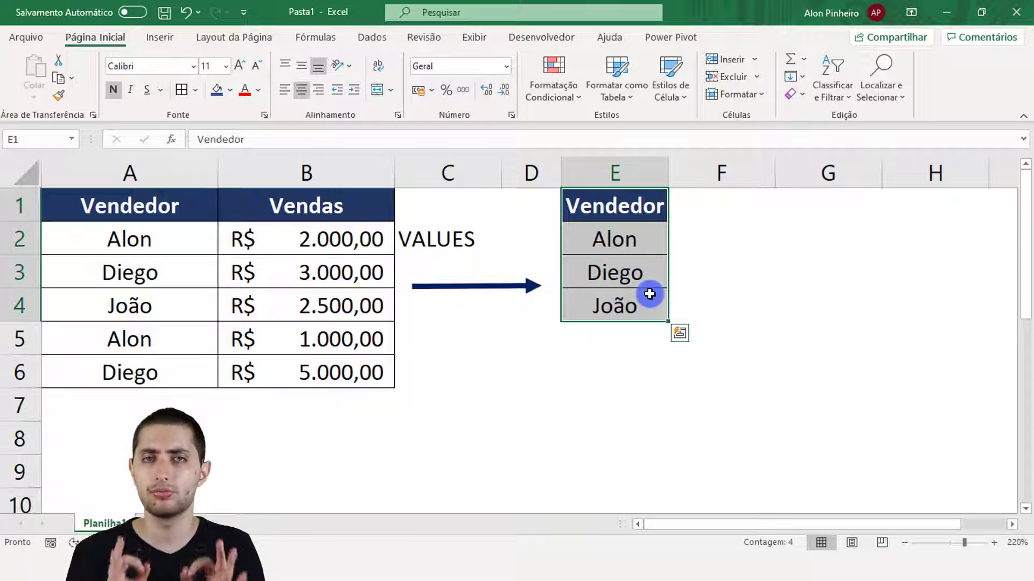
Switch to the Media Mensal file in Power BI Desktop and inspect the distinct values in the Mes/Ano column's filter list.
left_click(397, 570)
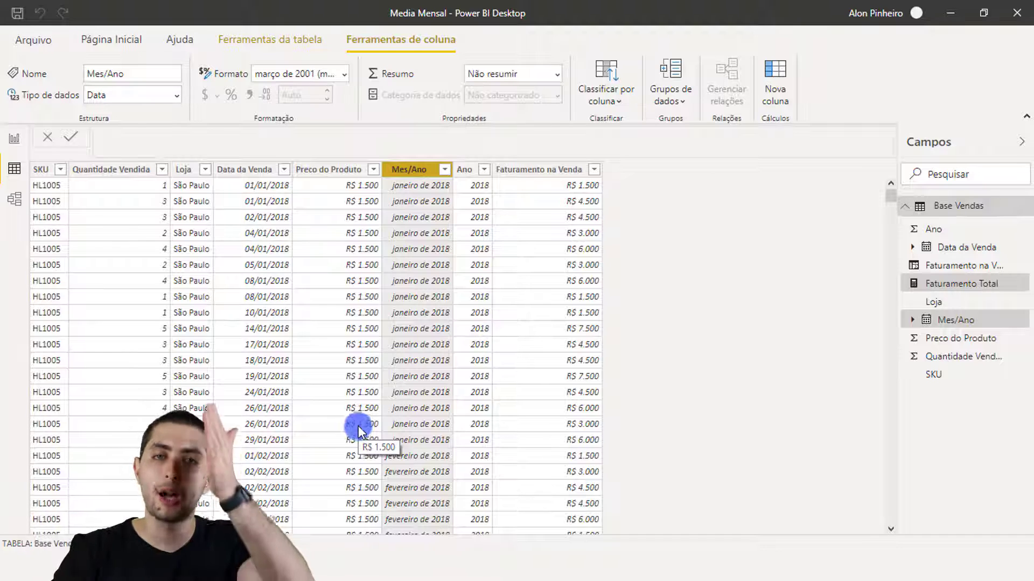
left_click(411, 174)
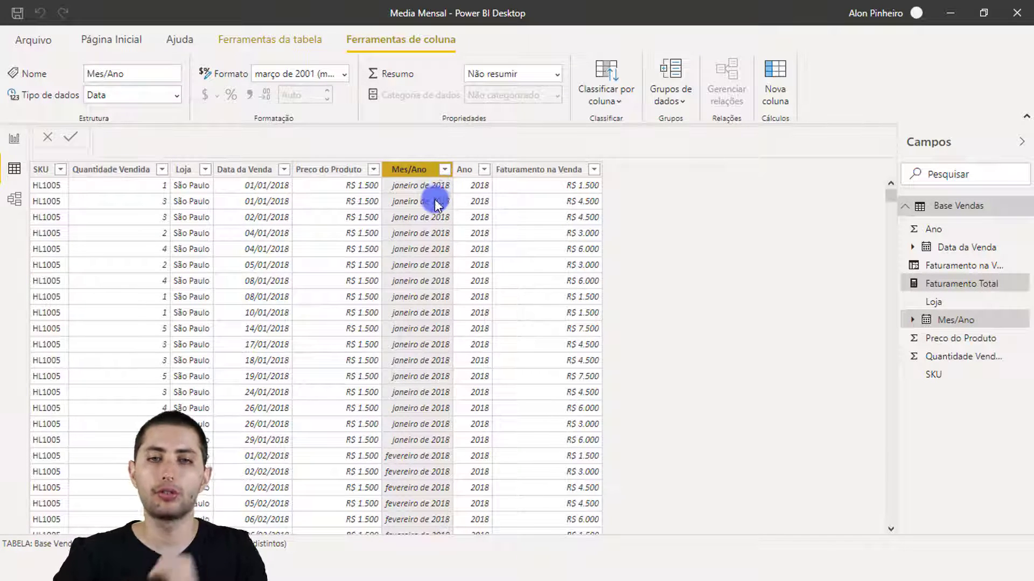
left_click(446, 170)
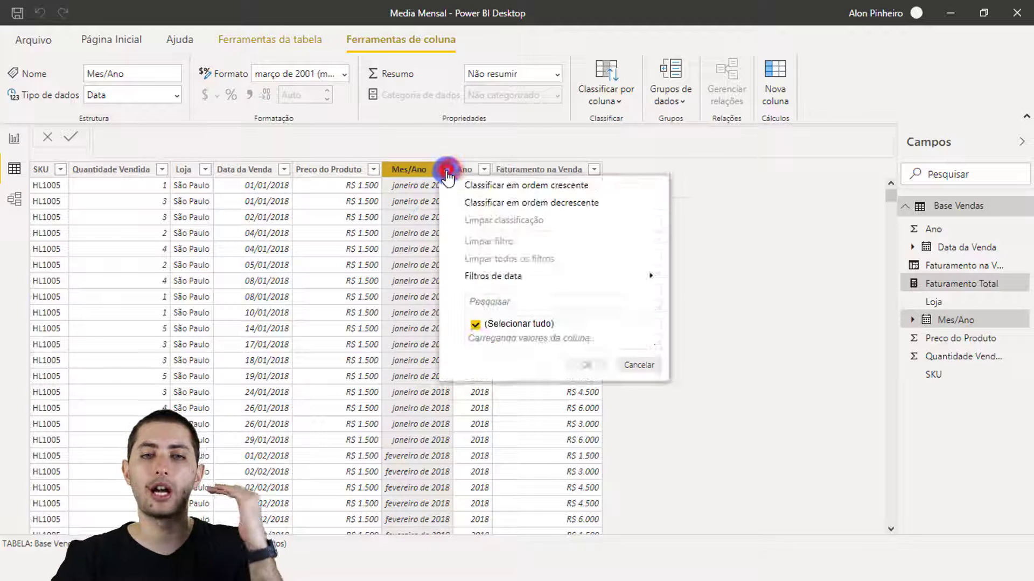
left_click(641, 517)
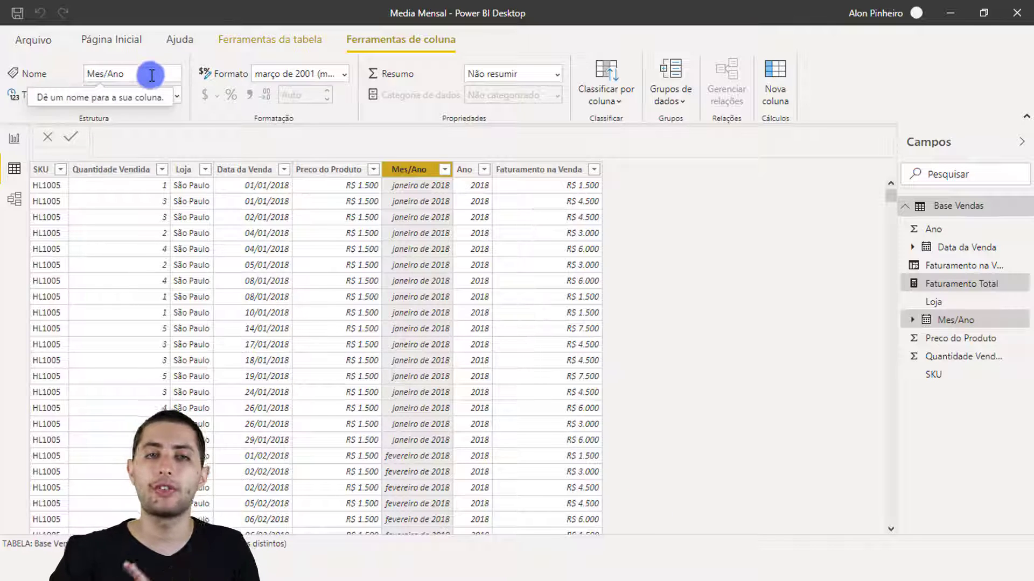
Add a new calculated table named Meses and begin its formula with the VALUES function.
left_click(241, 41)
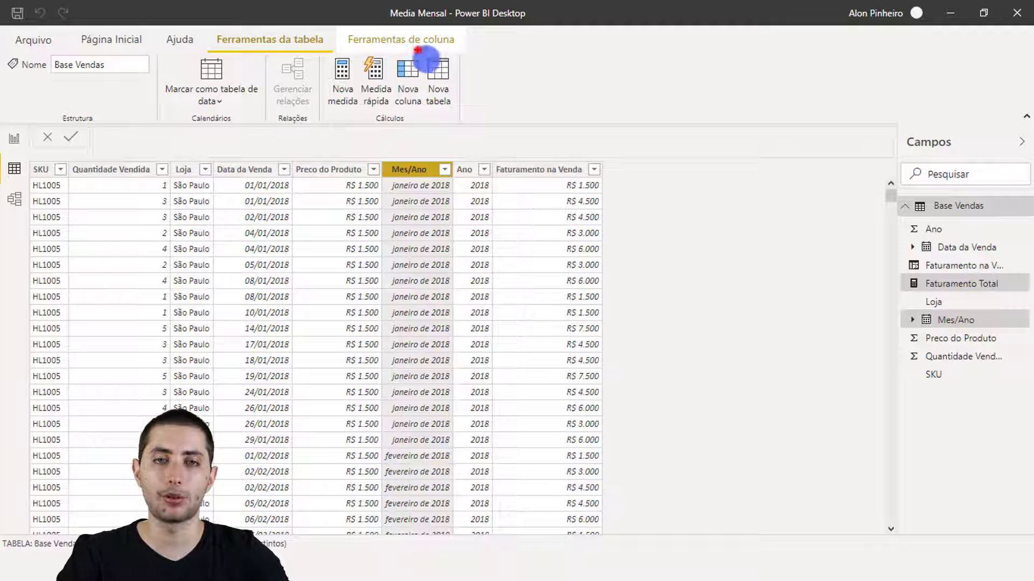
left_click_drag(418, 50, 470, 117)
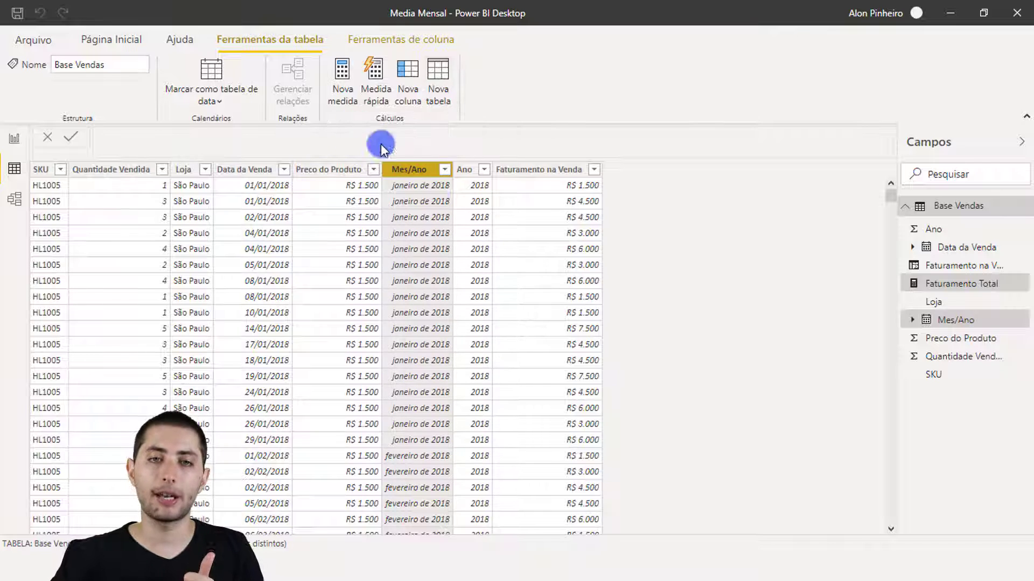
left_click(409, 170)
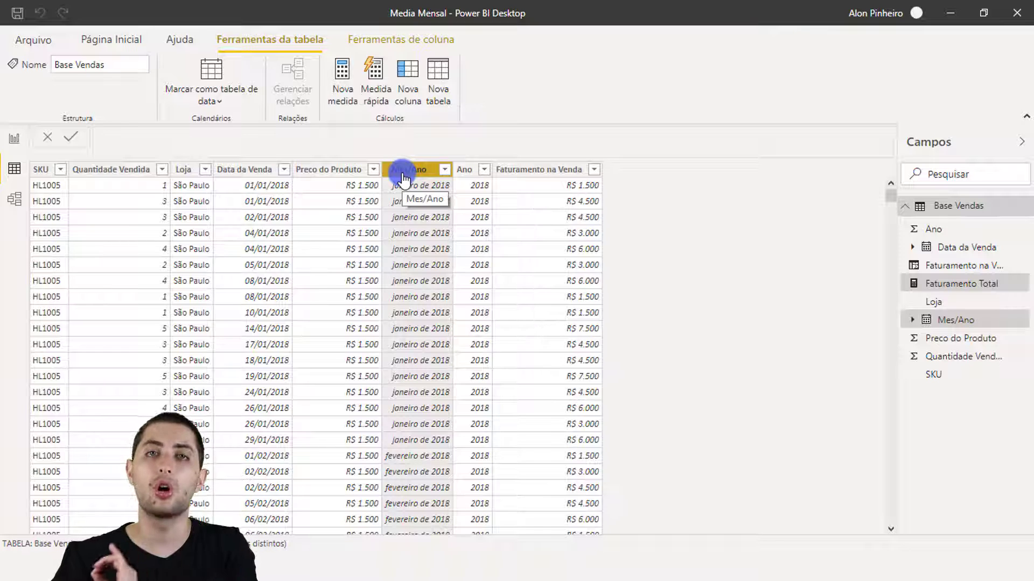
left_click(435, 85)
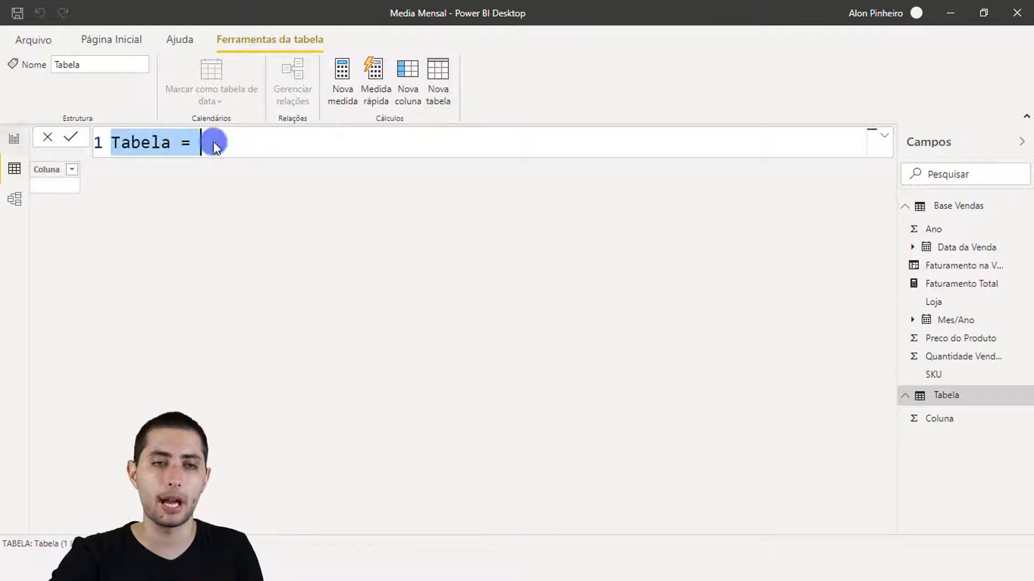
scroll(242, 136, "up", 3)
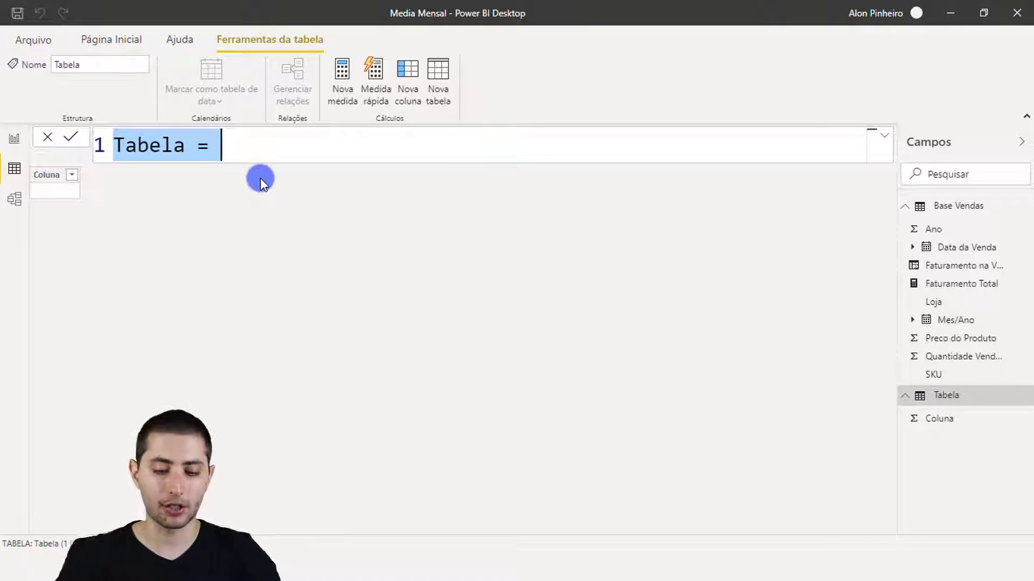
type("m")
key("BackSpace")
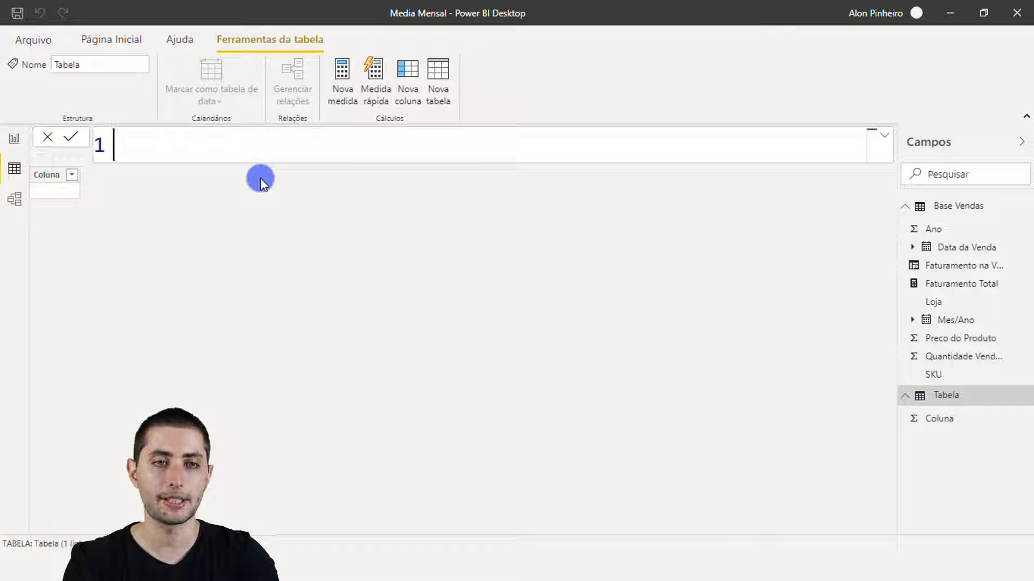
type("Meses =")
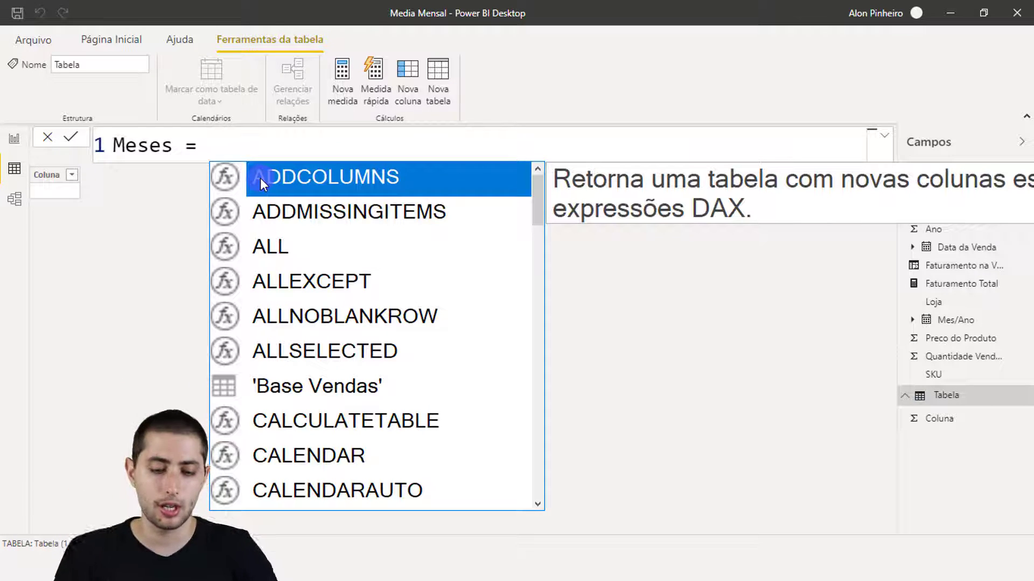
type("values")
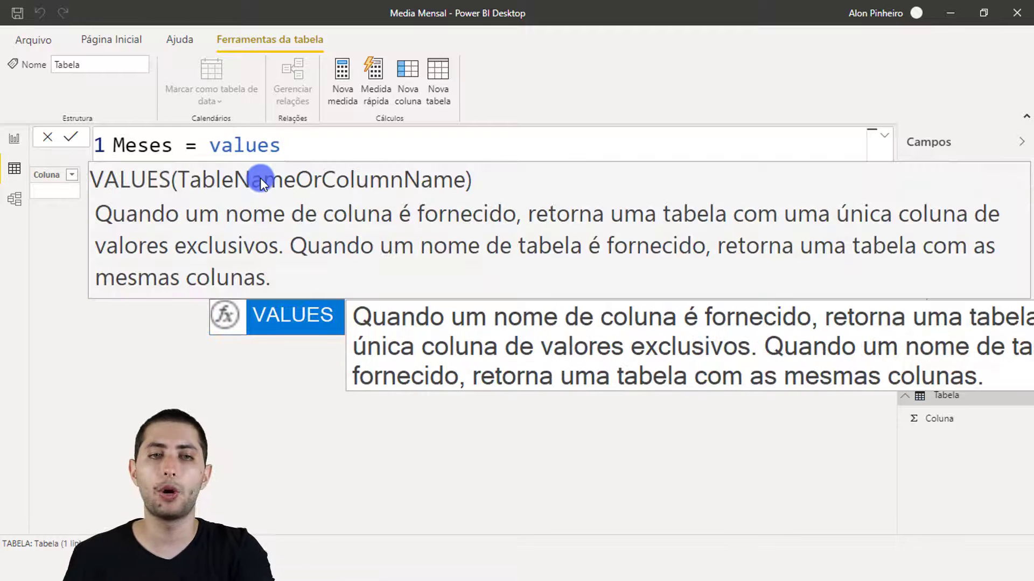
type("(")
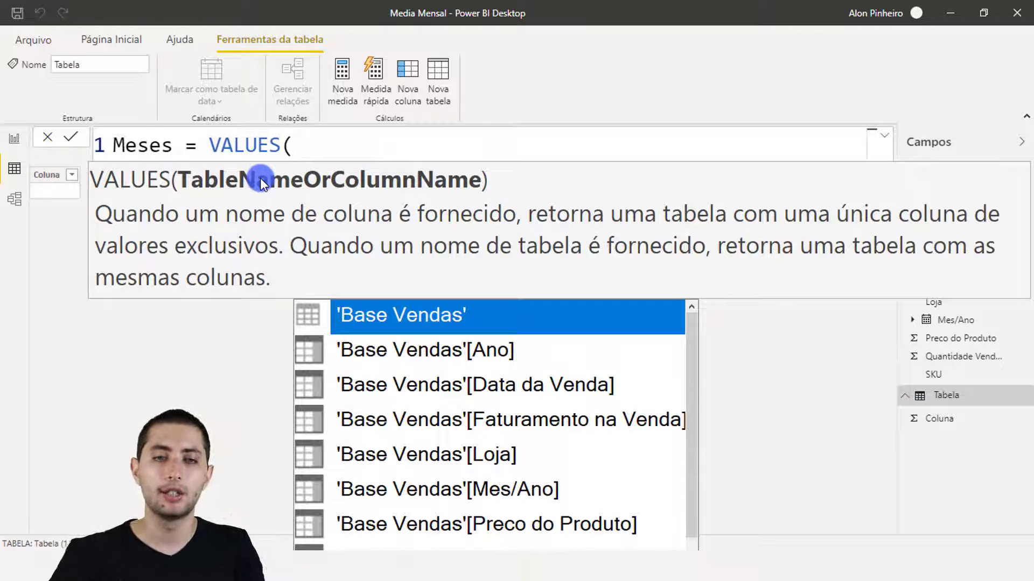
Look through the column suggestions for the VALUES argument and locate 'Base Vendas'[Mes/Ano].
key("Down")
key("Down")
key("Down")
key("Down")
key("Down")
key("Down")
key("Down")
key("Down")
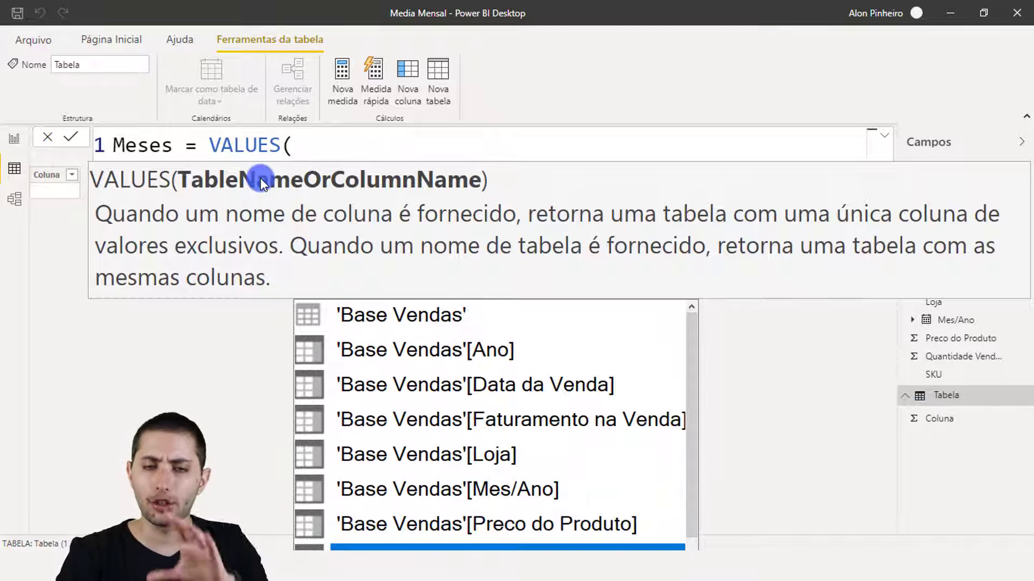
key("Up")
key("Up")
key("Up")
key("Up")
key("Up")
key("Up")
key("Up")
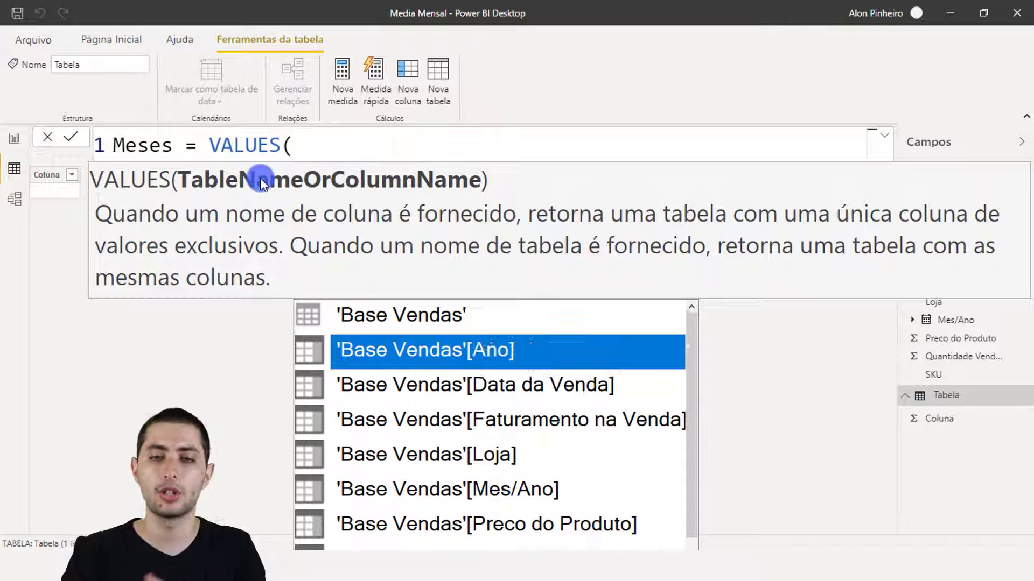
key("Down")
key("Down")
key("Down")
key("Down")
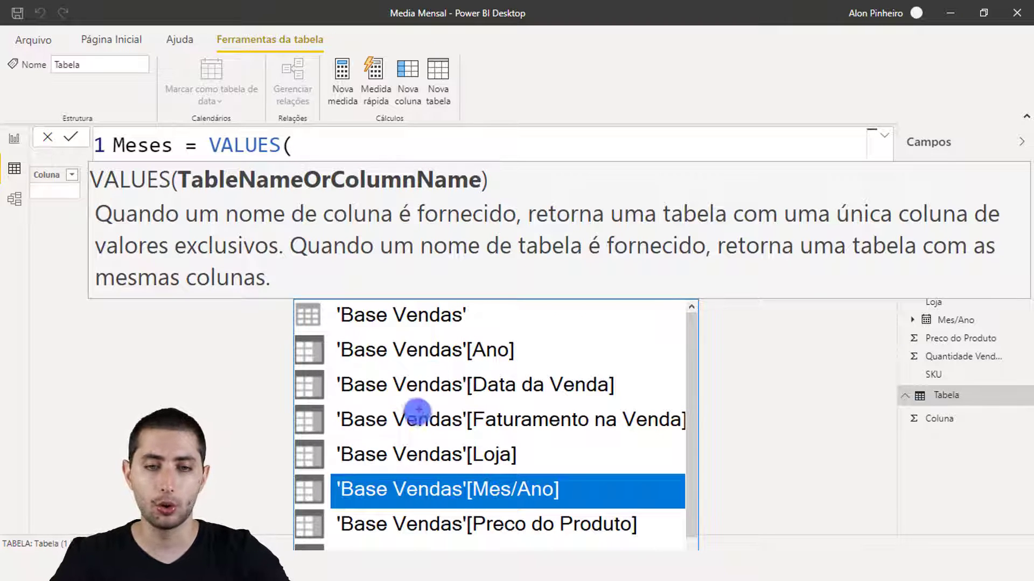
left_click_drag(286, 471, 558, 516)
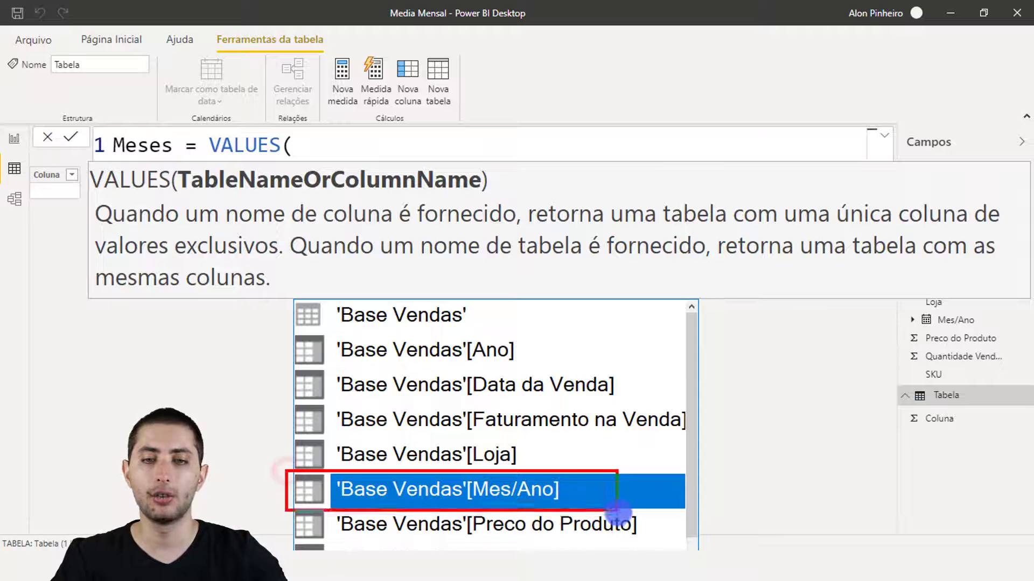
key("Escape")
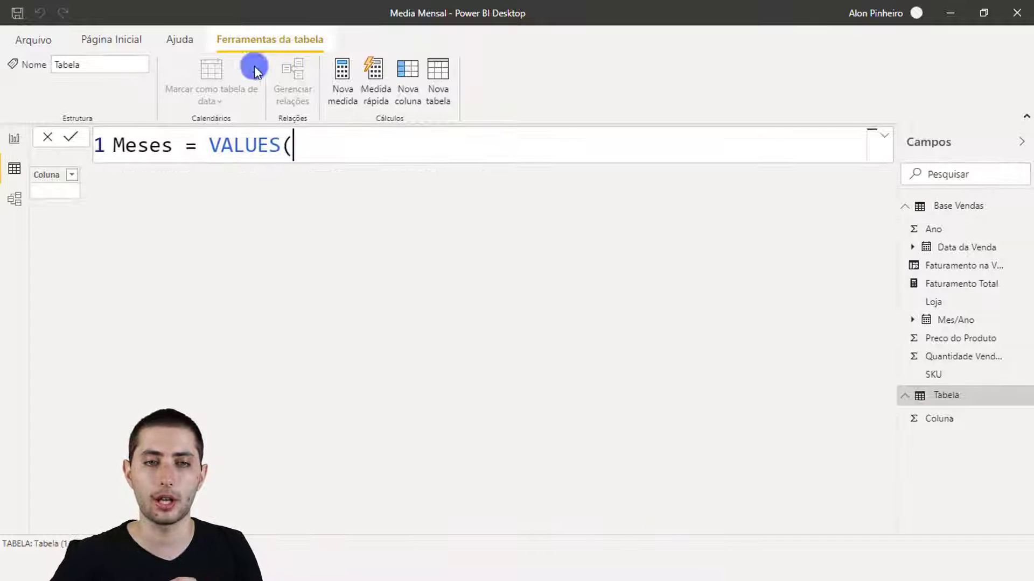
Complete the formula as Meses = VALUES('Base Vendas'[Mes/Ano]), commit it, and display the Meses table.
left_click(371, 143)
key("BackSpace")
type("(")
key("Down")
key("Down")
key("Down")
key("Down")
key("Down")
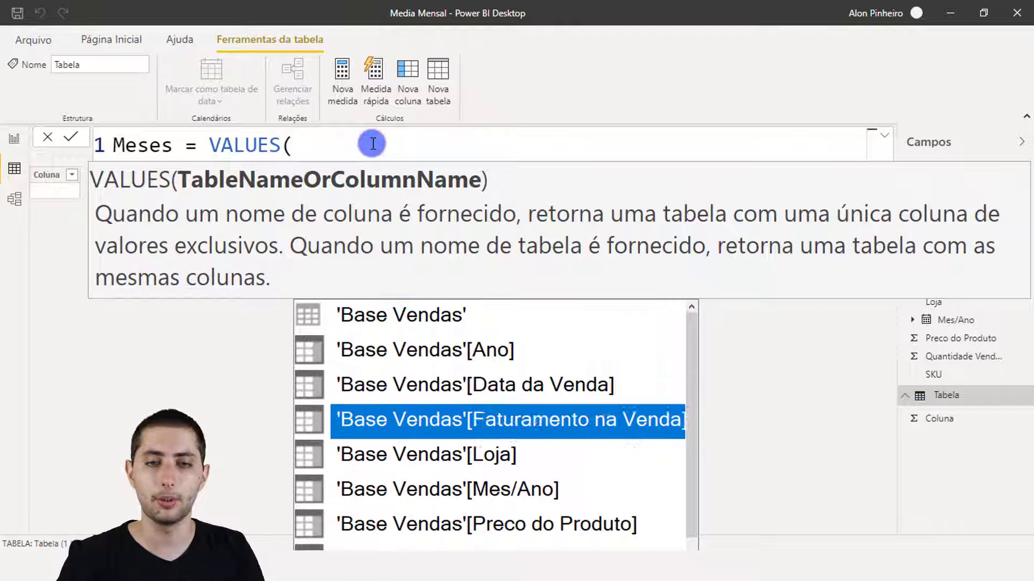
key("Tab")
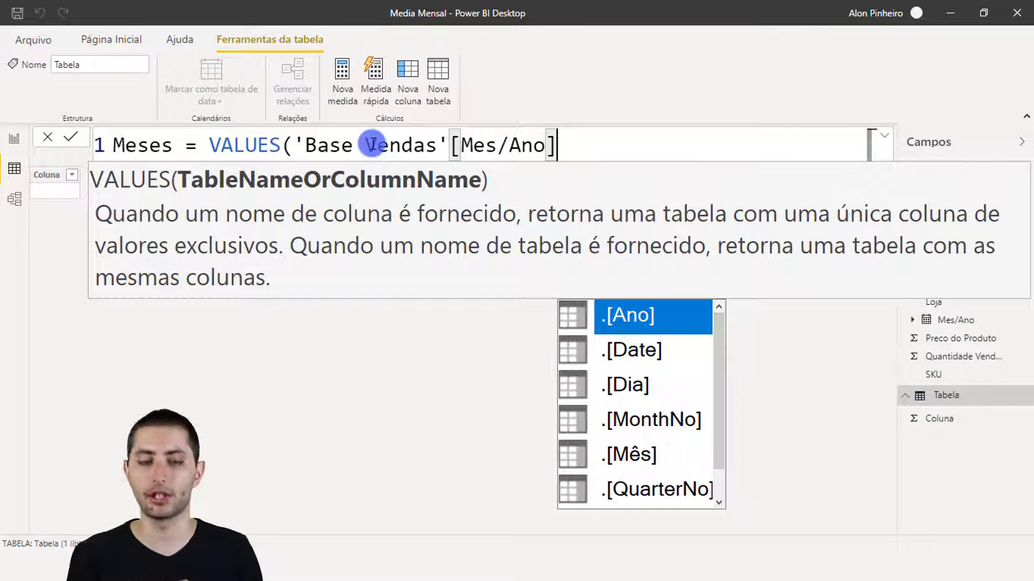
type(")")
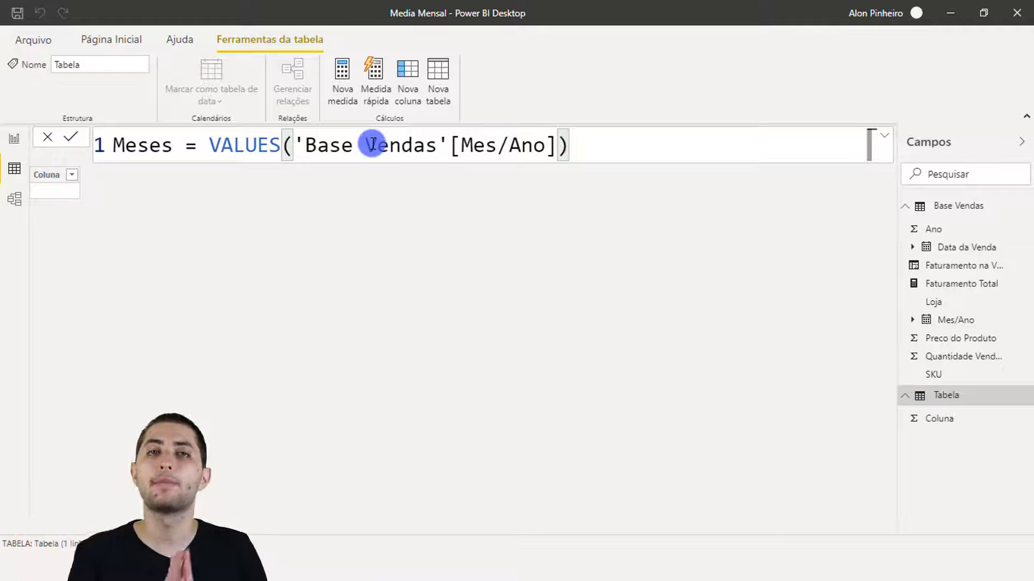
key("Return")
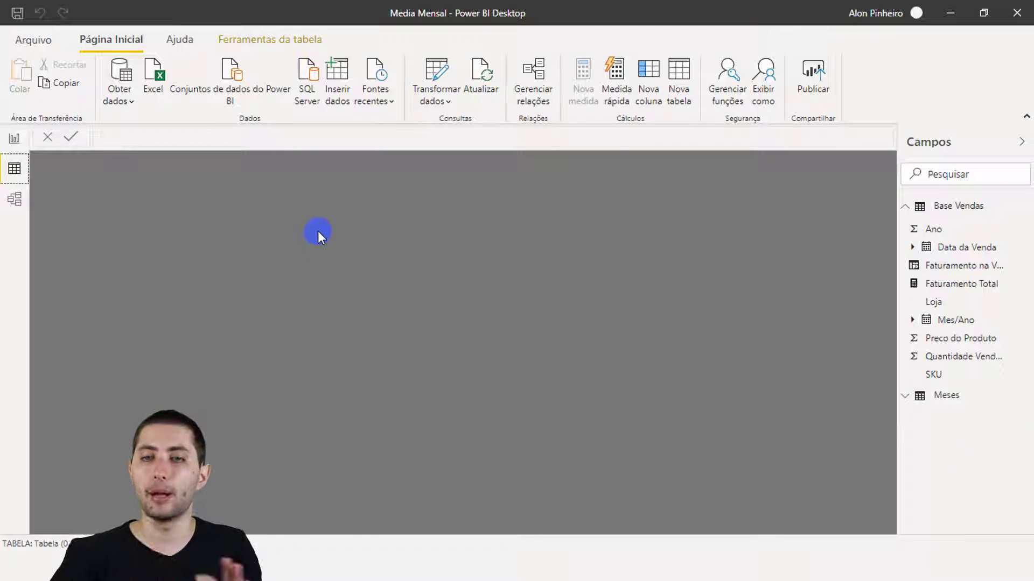
left_click(971, 397)
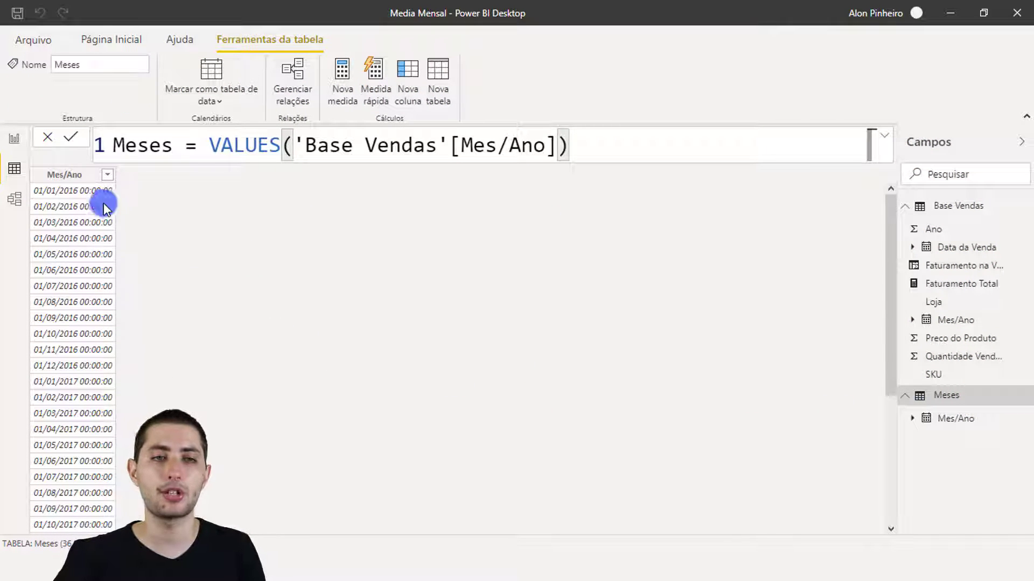
Format the Mes/Ano column of the Meses table as março de 2001 (mmmm" de "yyyy).
left_click(67, 174)
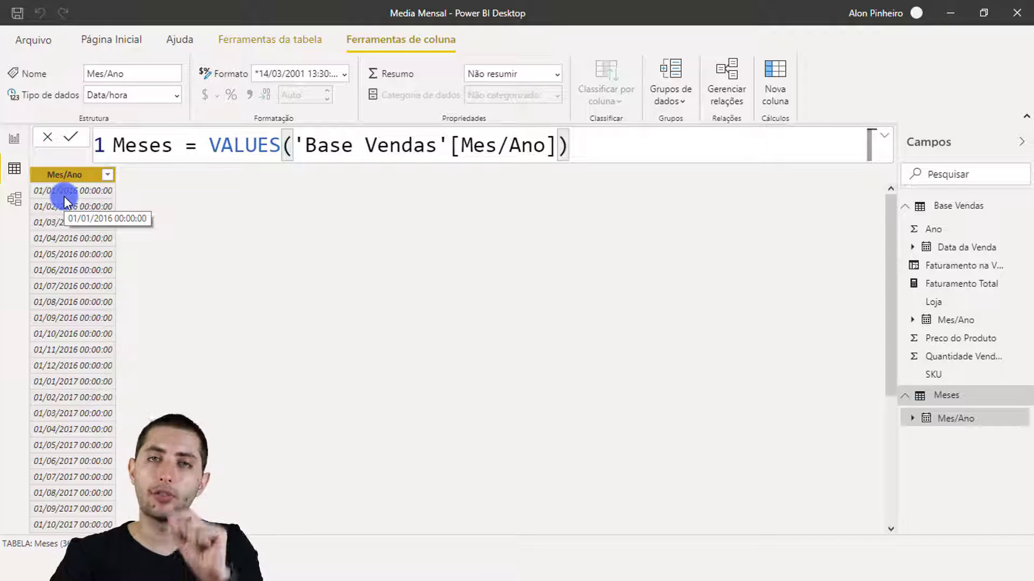
left_click(64, 198)
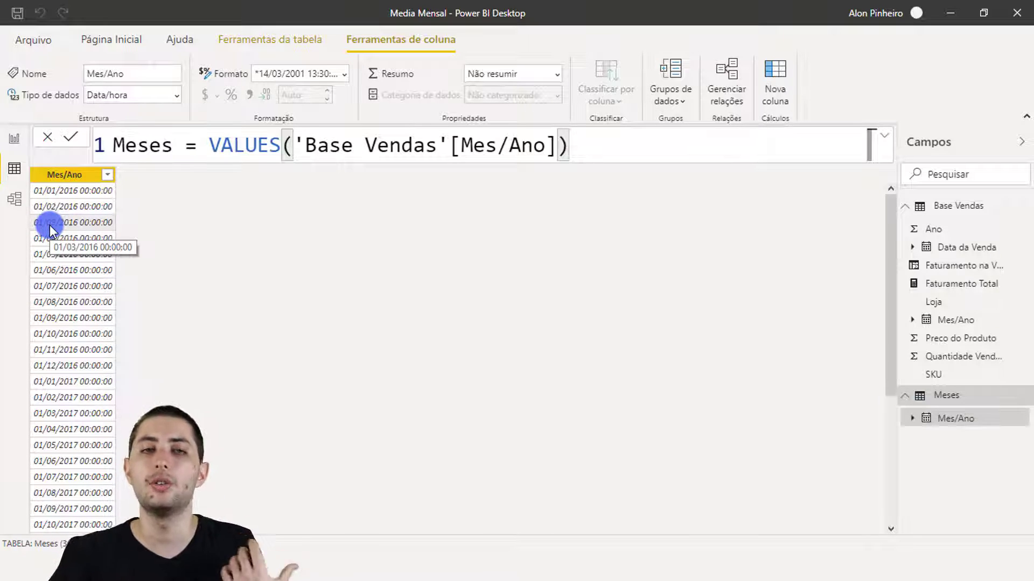
left_click(60, 176)
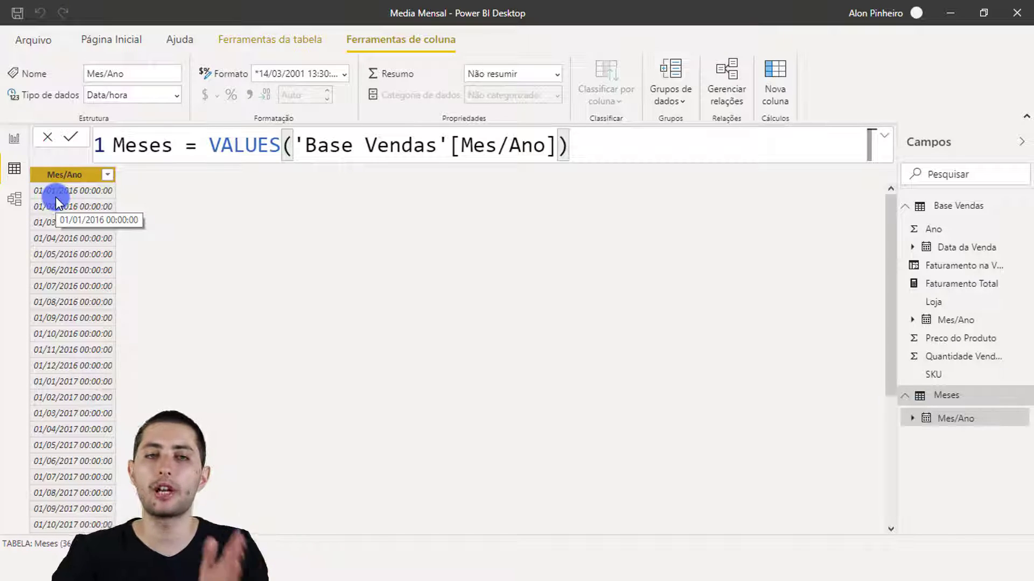
left_click(64, 181)
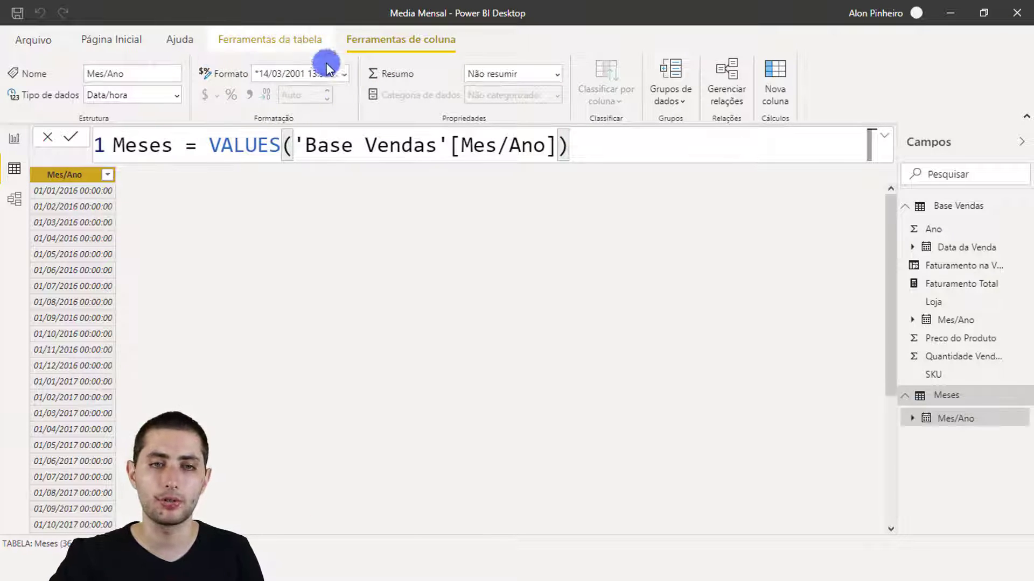
left_click(344, 75)
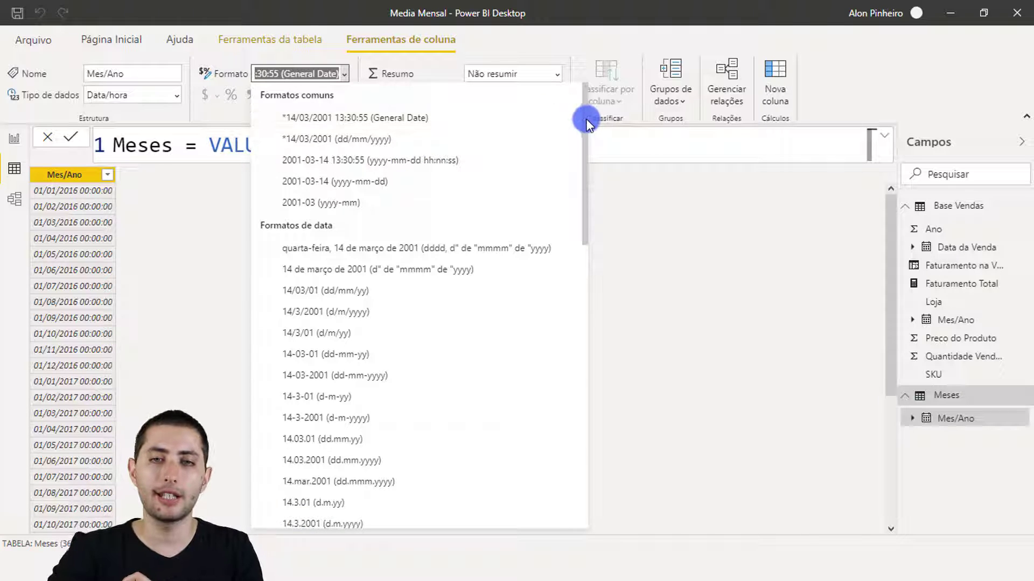
left_click_drag(589, 115, 618, 178)
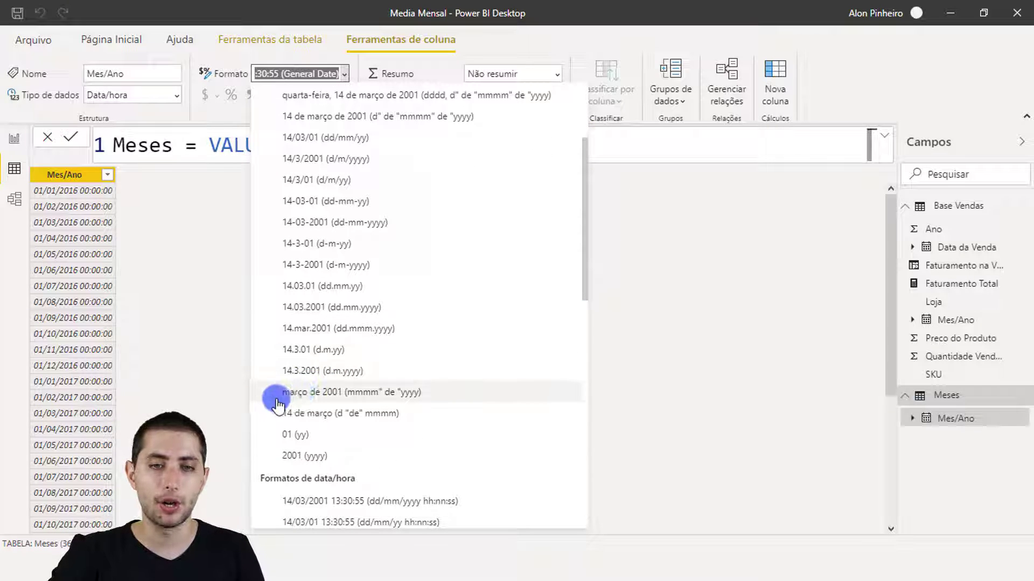
left_click(350, 393)
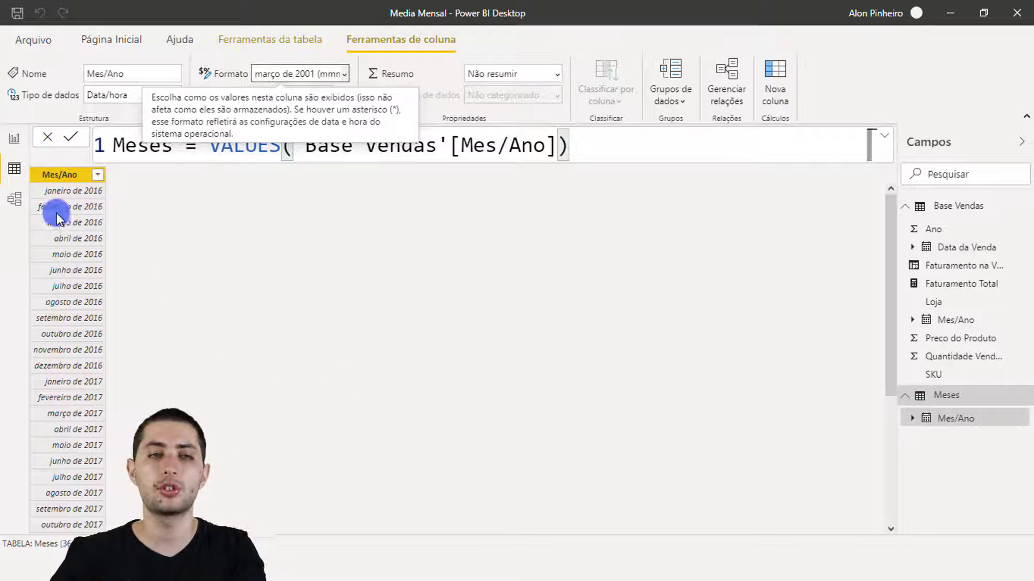
Look through the Mes/Ano column of the Meses table from its first month to its last.
left_click(46, 181)
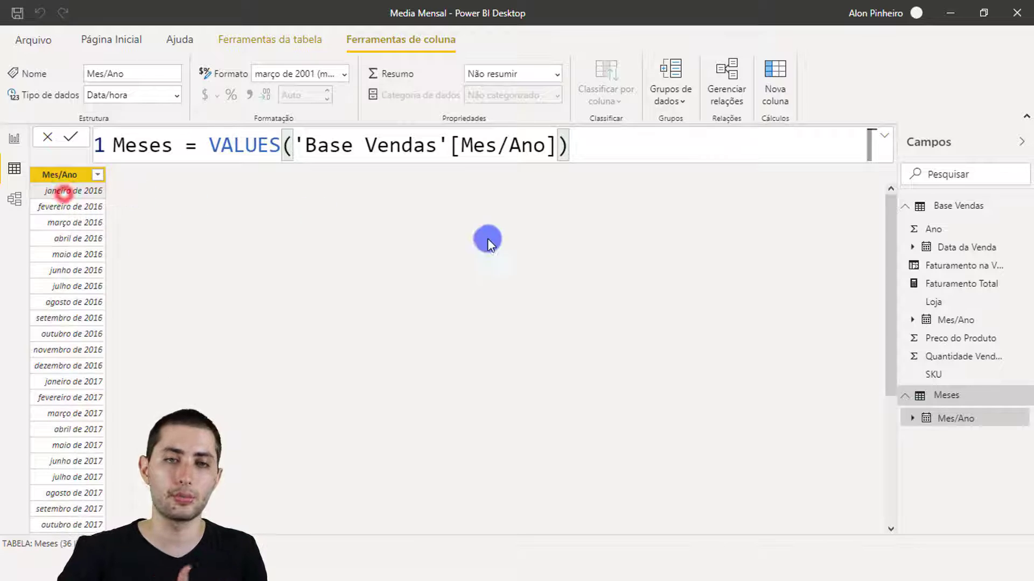
mouse_move(887, 219)
left_mouse_down()
mouse_move(967, 360)
mouse_move(940, 418)
left_mouse_up()
left_click(85, 530)
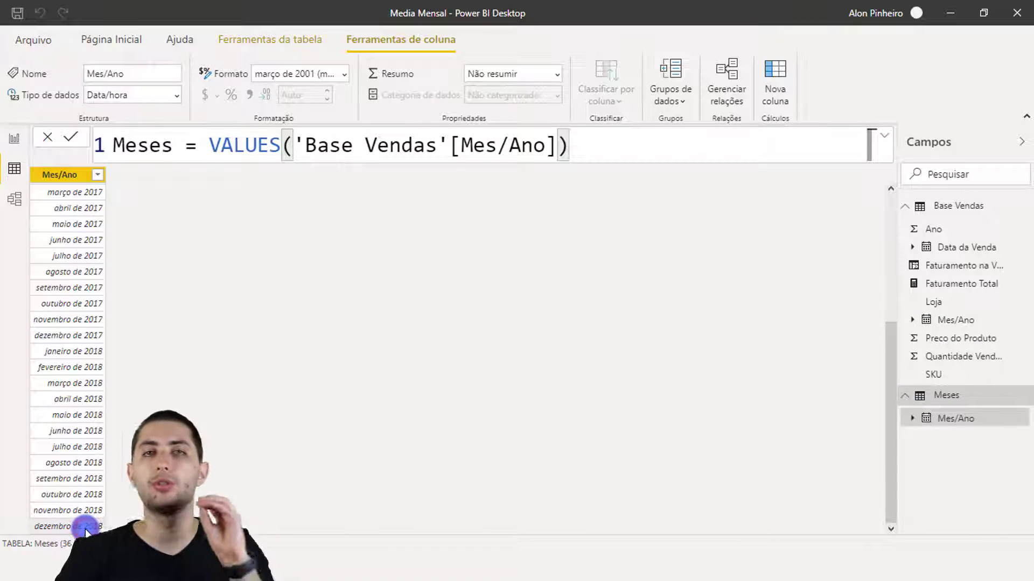
scroll(131, 417, "up", 5)
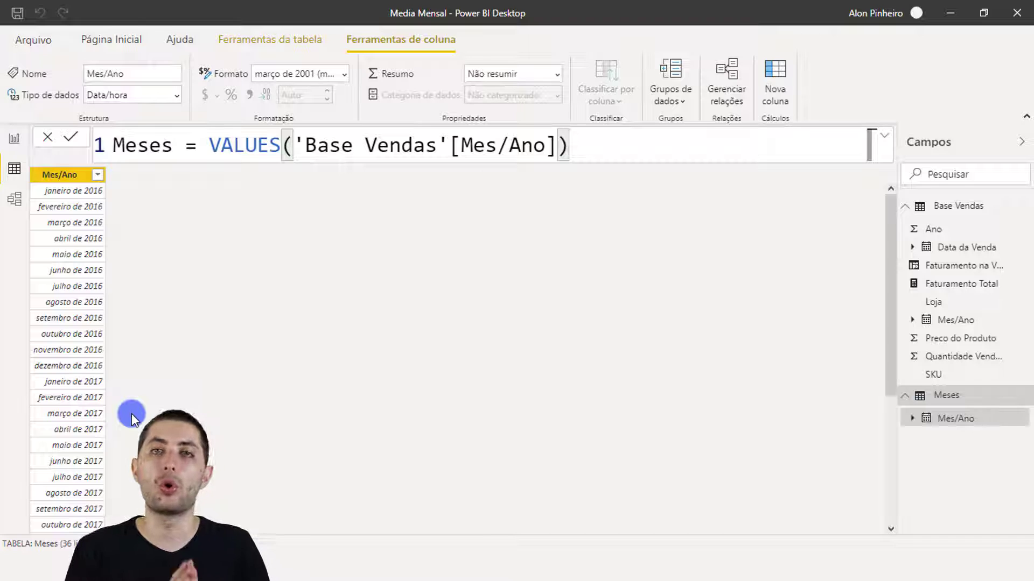
Add a new calculated column to the Meses table and name it Faturamento no Mes in its formula.
right_click(76, 268)
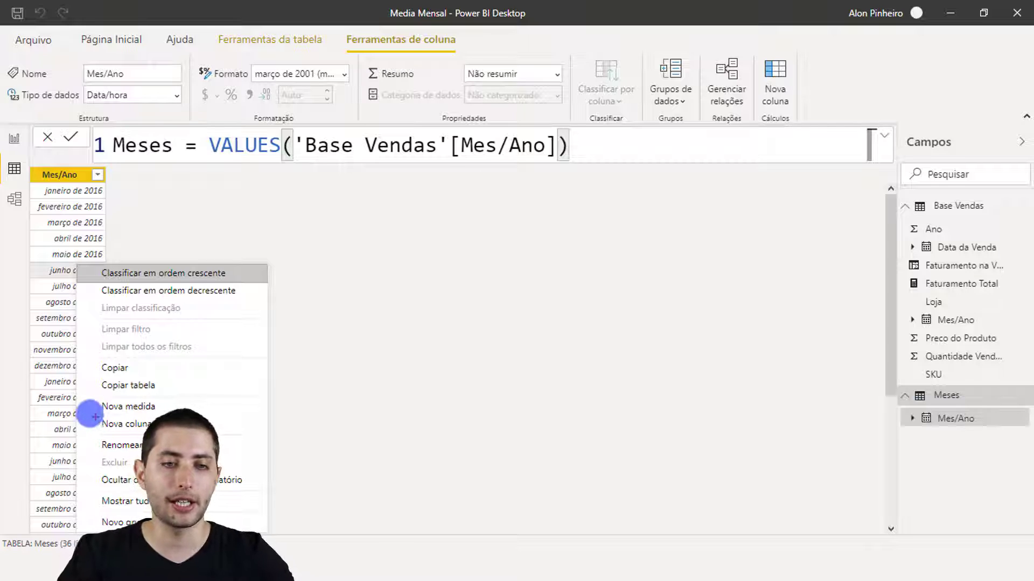
left_click_drag(84, 410, 206, 434)
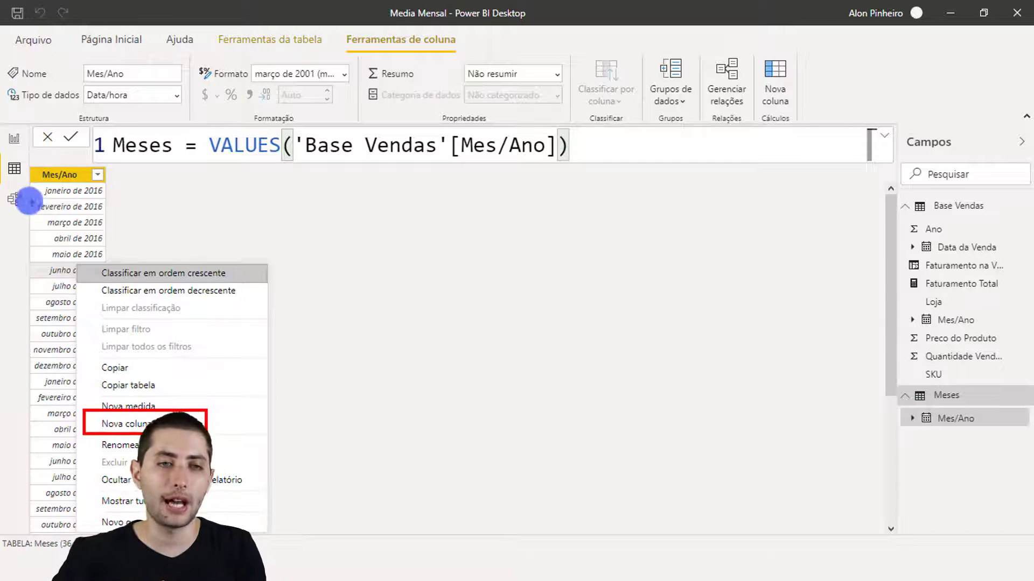
mouse_move(34, 184)
left_mouse_down()
mouse_move(90, 208)
mouse_move(169, 198)
left_mouse_up()
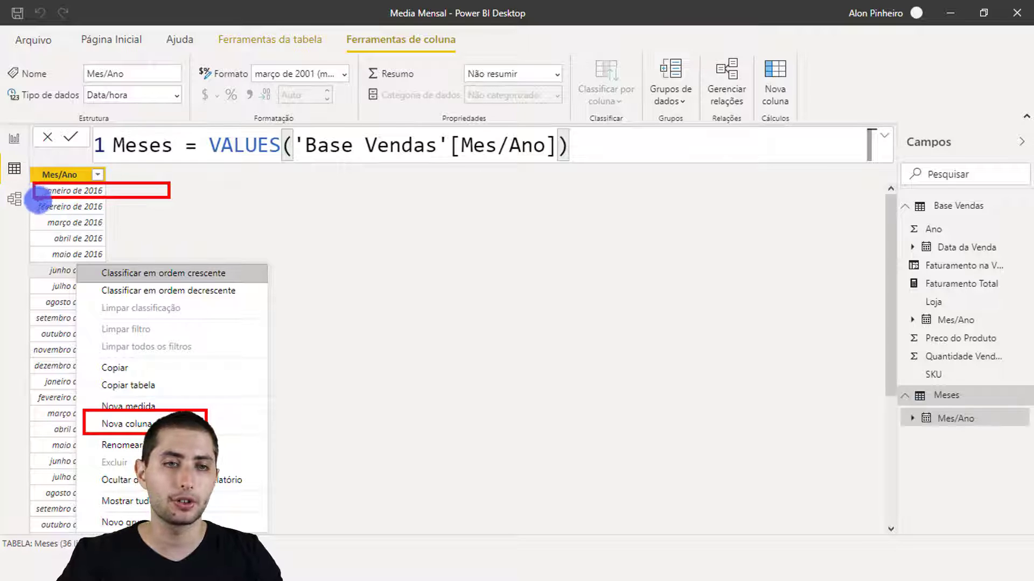
left_click_drag(36, 199, 168, 213)
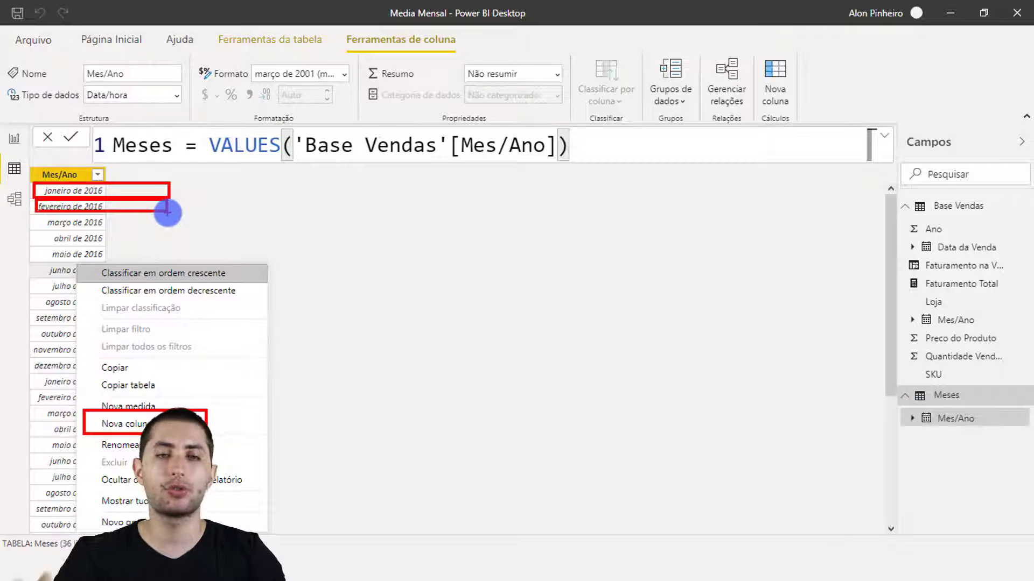
key("Escape")
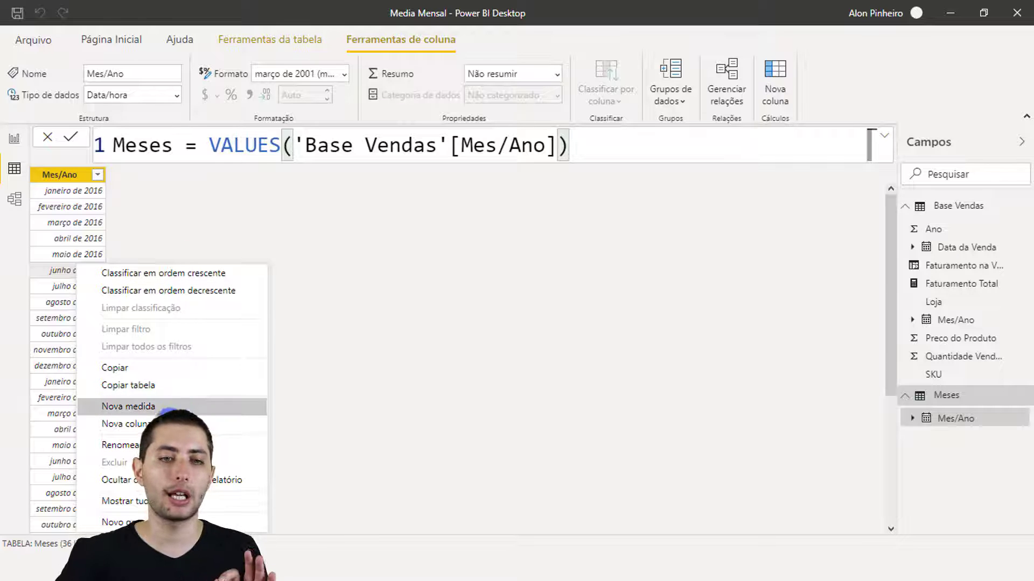
left_click(163, 424)
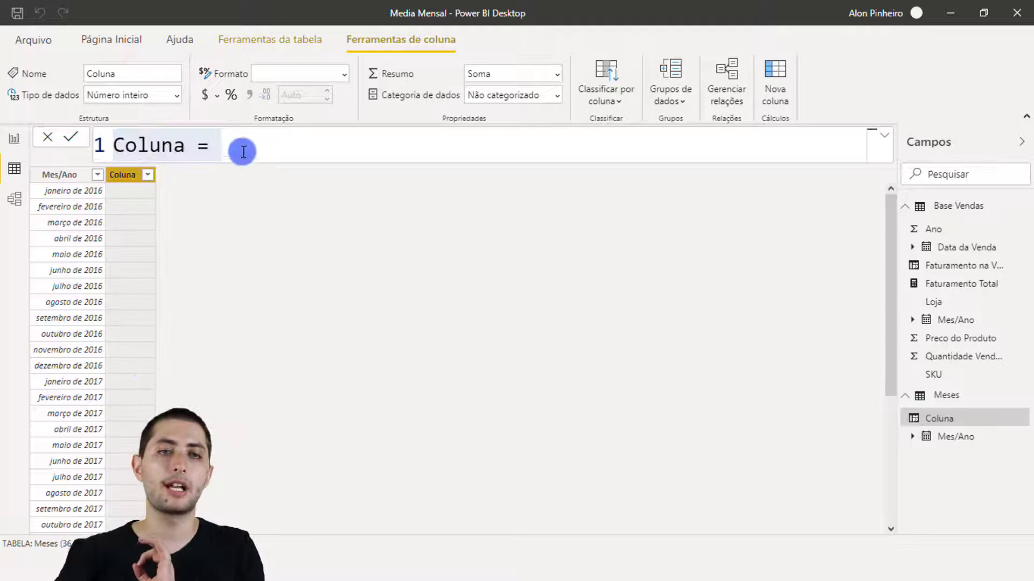
left_click_drag(241, 145, 121, 121)
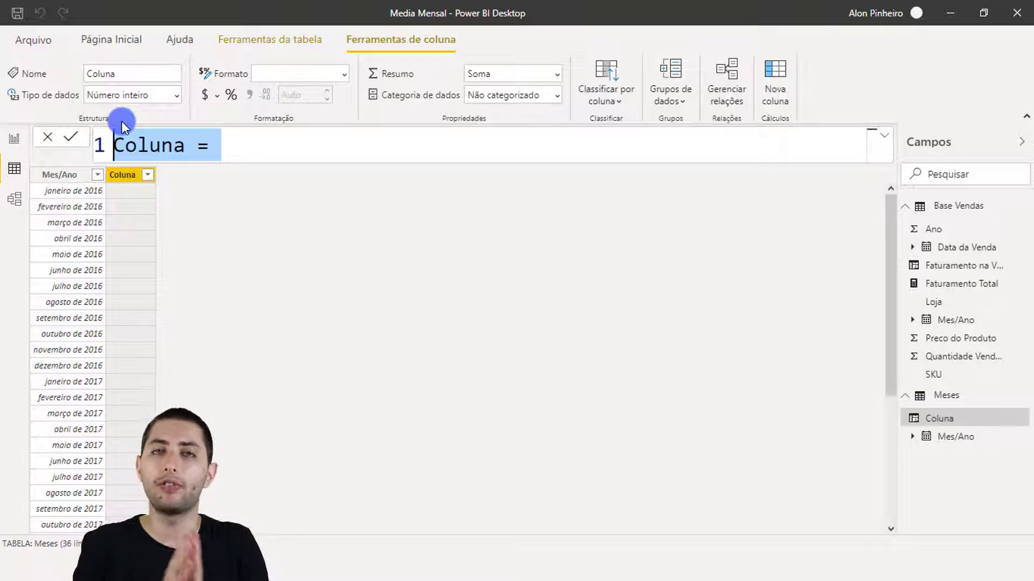
type("Fatur")
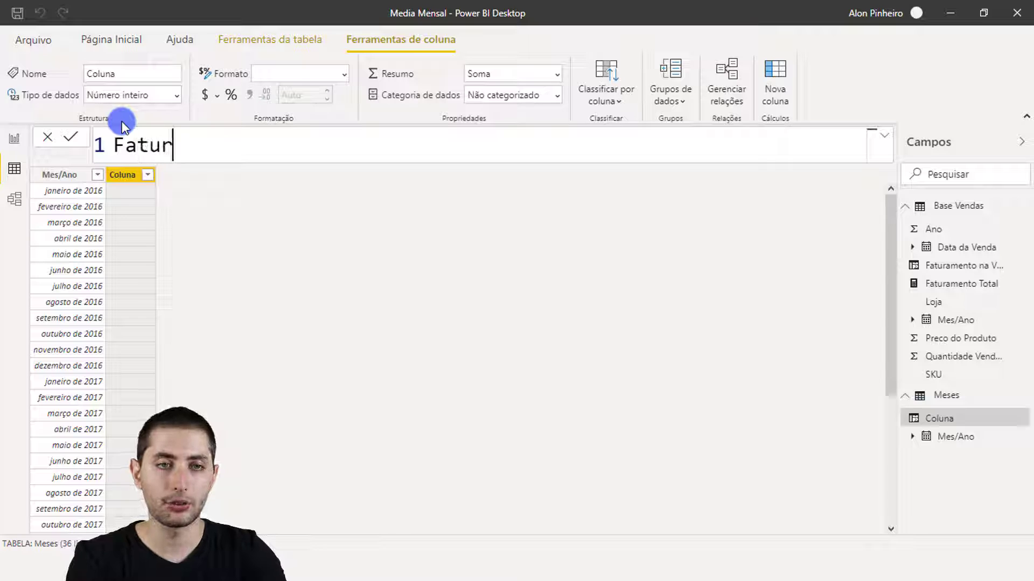
type("amento no Mes =")
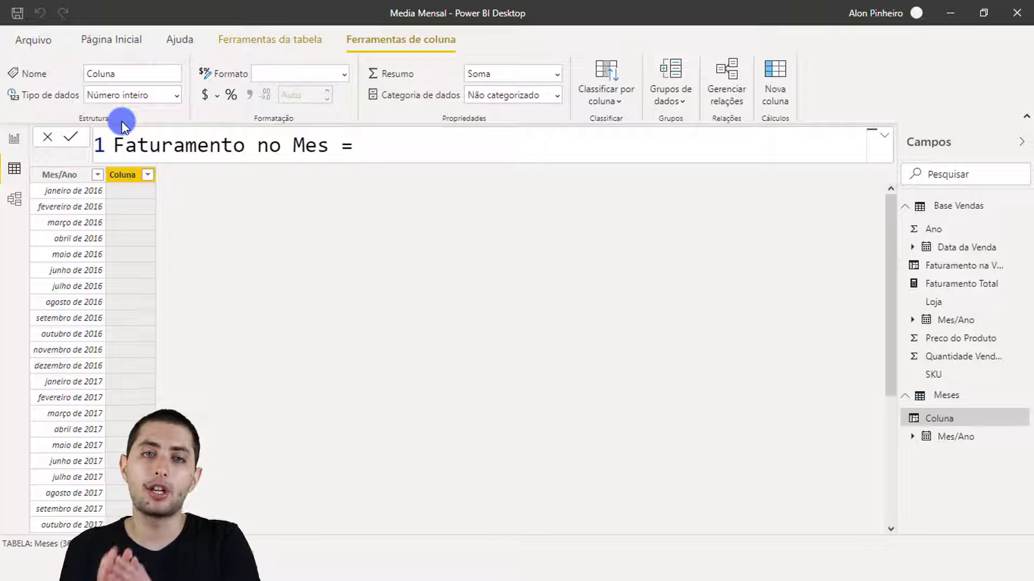
Complete the column formula as Faturamento no Mes = [Faturamento Total] and commit it.
type("fatu")
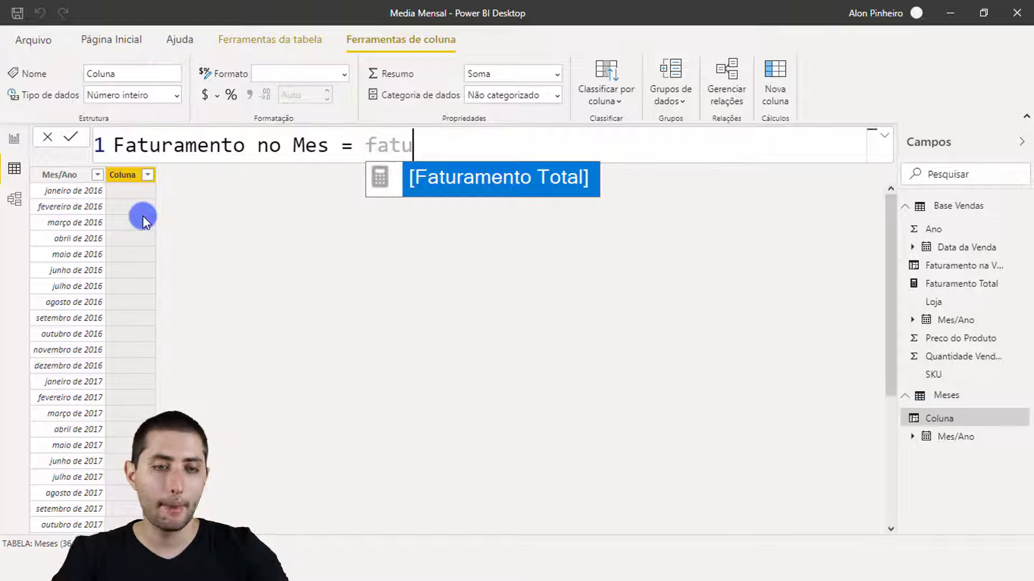
mouse_move(32, 179)
left_mouse_down()
mouse_move(101, 203)
mouse_move(160, 198)
left_mouse_up()
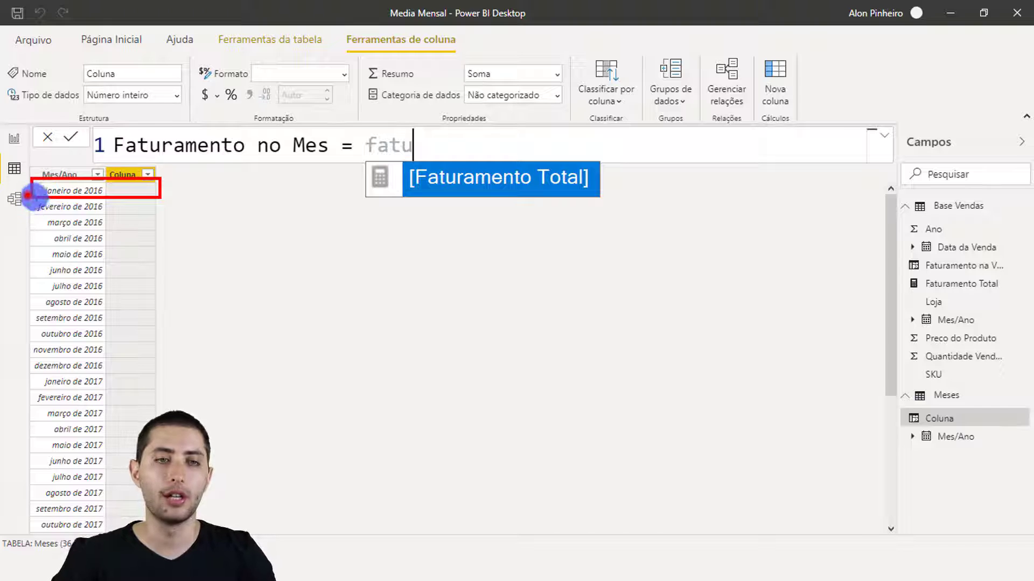
left_click_drag(26, 195, 108, 216)
key("Escape")
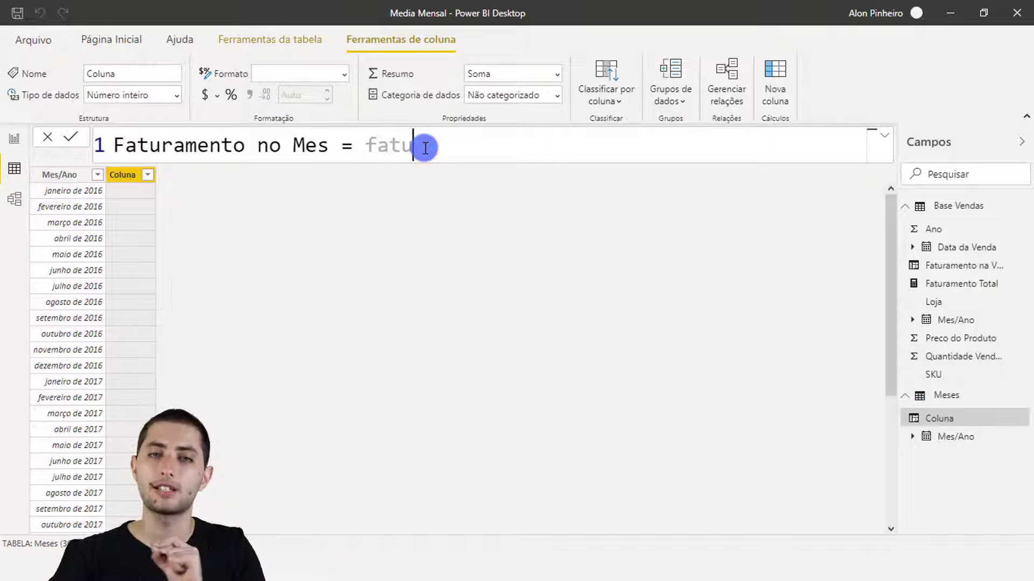
type("ram")
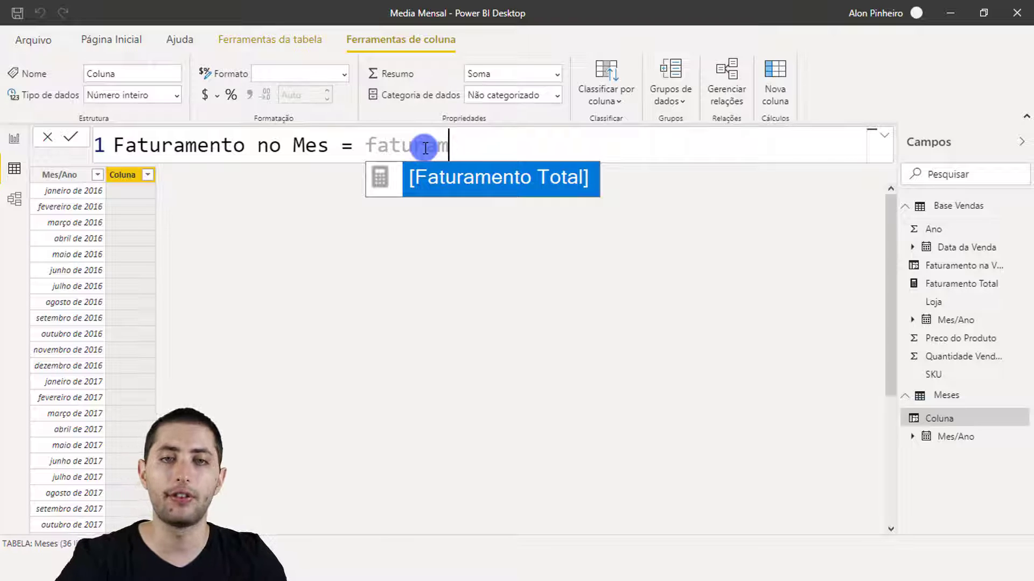
key("Tab")
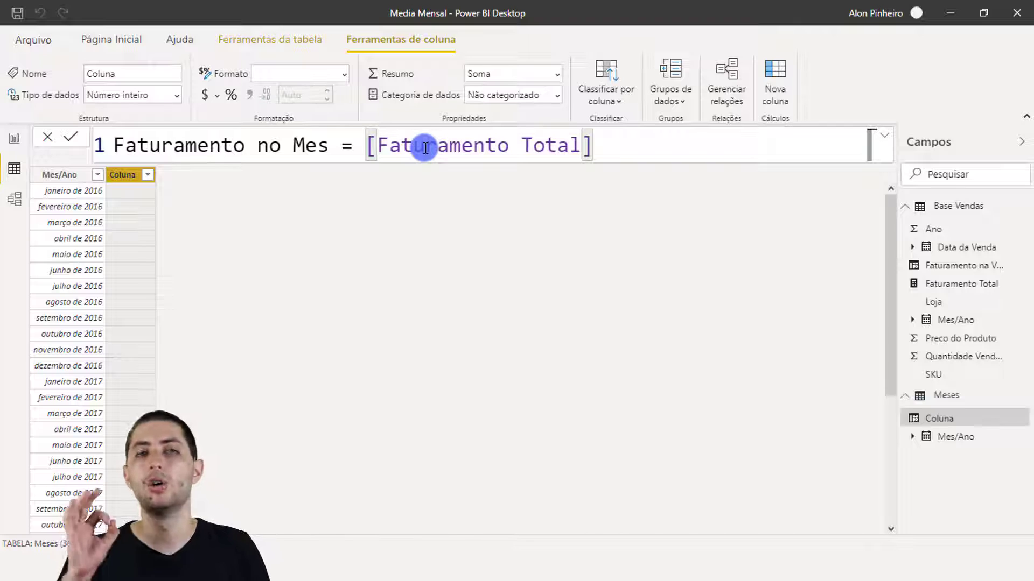
key("Return")
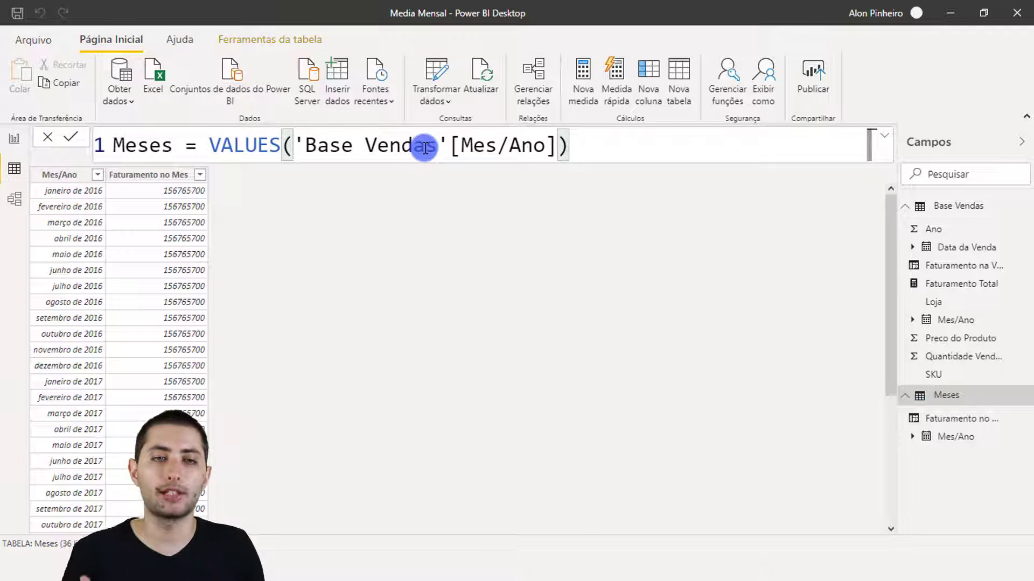
Examine the Faturamento no Mes values for the first months and compare them with the column's formula.
left_click(167, 175)
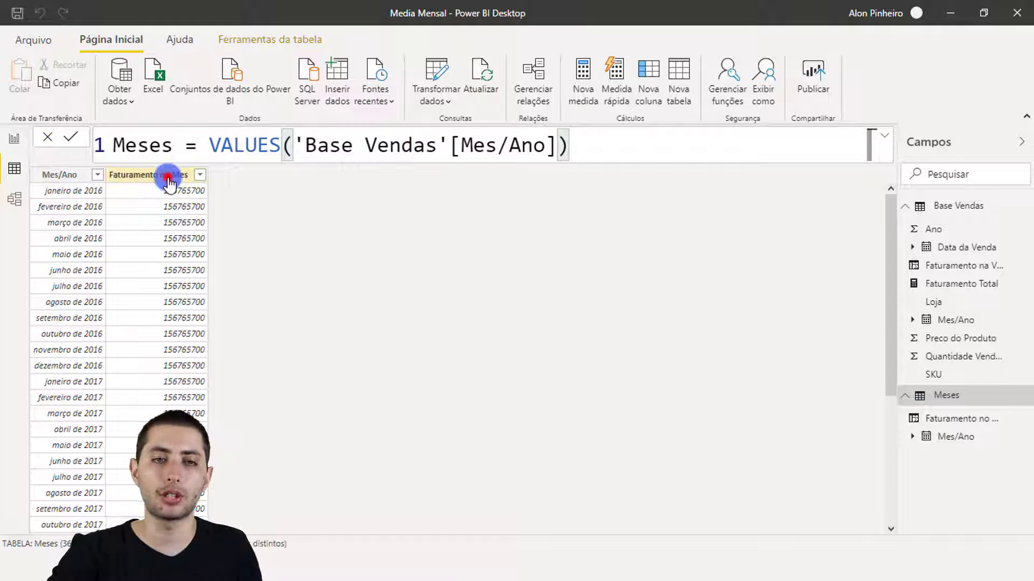
left_click(177, 192)
left_click(184, 206)
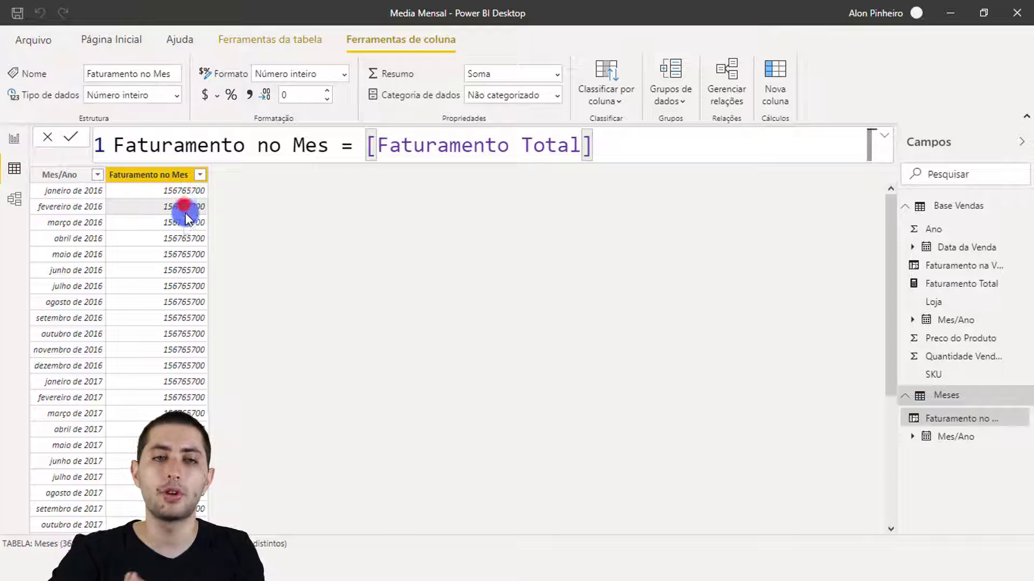
left_click(185, 221)
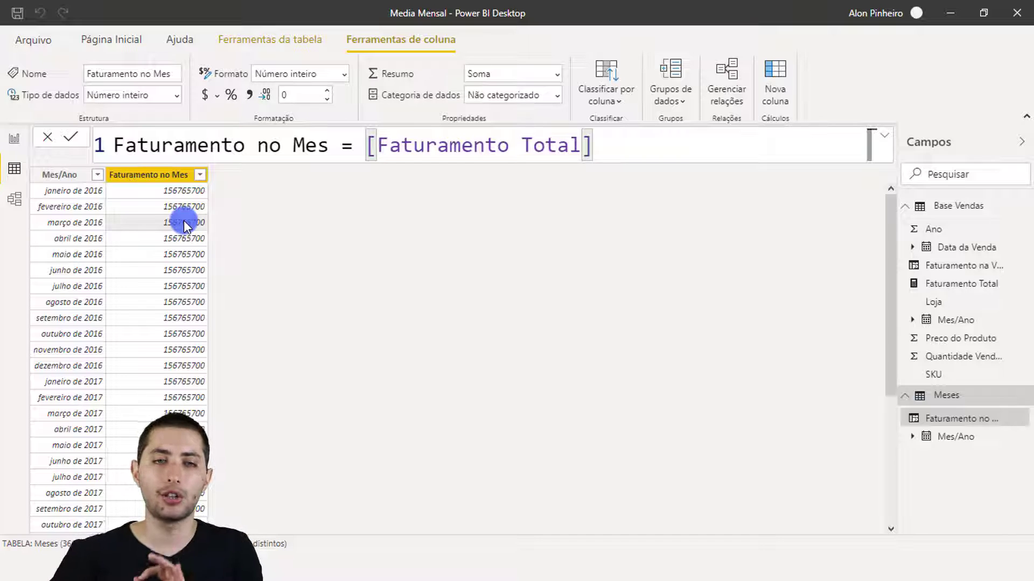
key("ctrl+2")
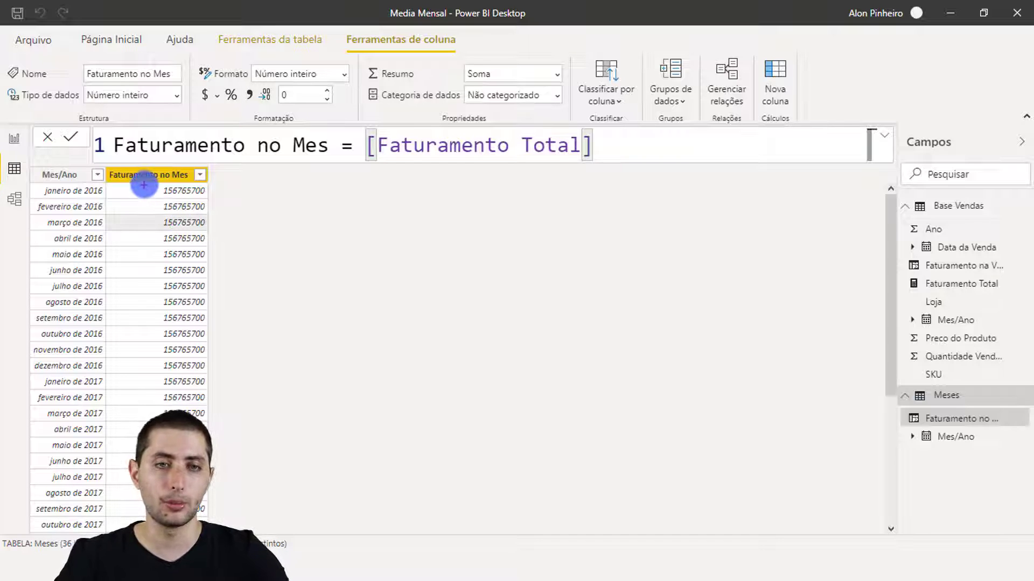
mouse_move(144, 183)
left_mouse_down()
mouse_move(182, 204)
mouse_move(214, 203)
left_mouse_up()
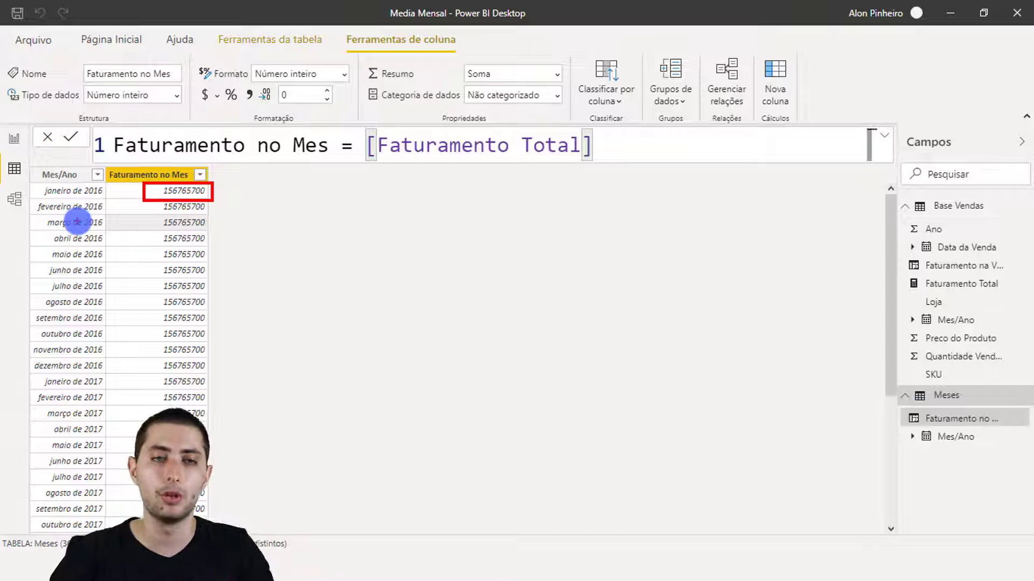
left_click_drag(161, 145, 619, 175)
left_click(613, 145)
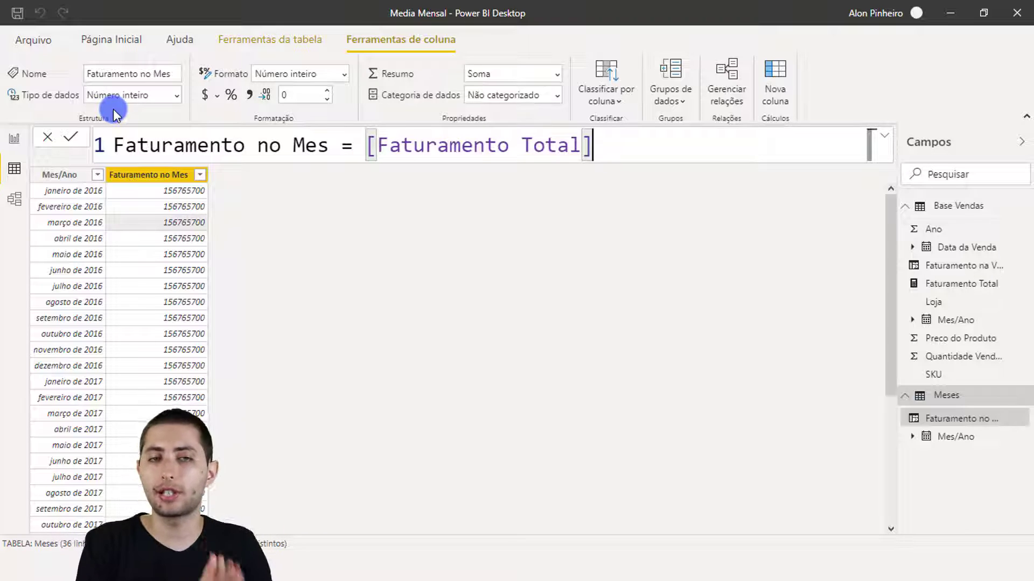
Collapse the field lists of both tables, view Base Vendas, and return to the Faturamento no Mes column in Meses.
left_click(937, 395)
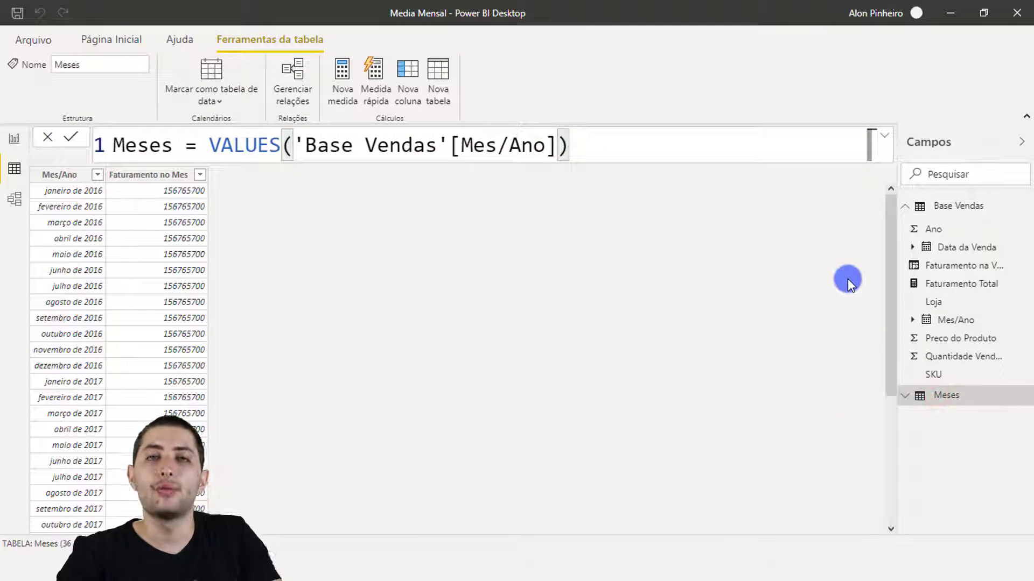
left_click(958, 205)
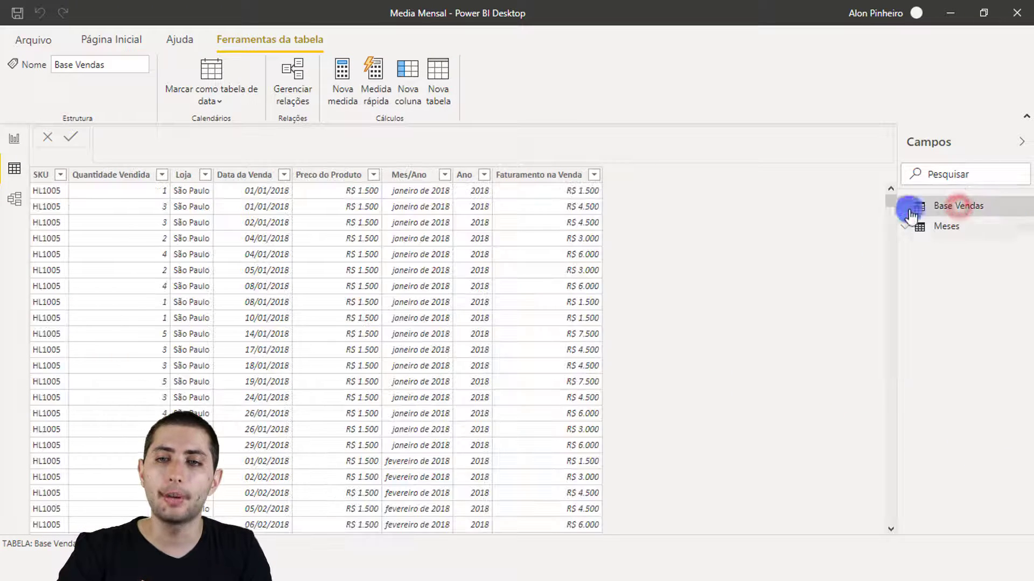
left_click(947, 226)
left_click(951, 225)
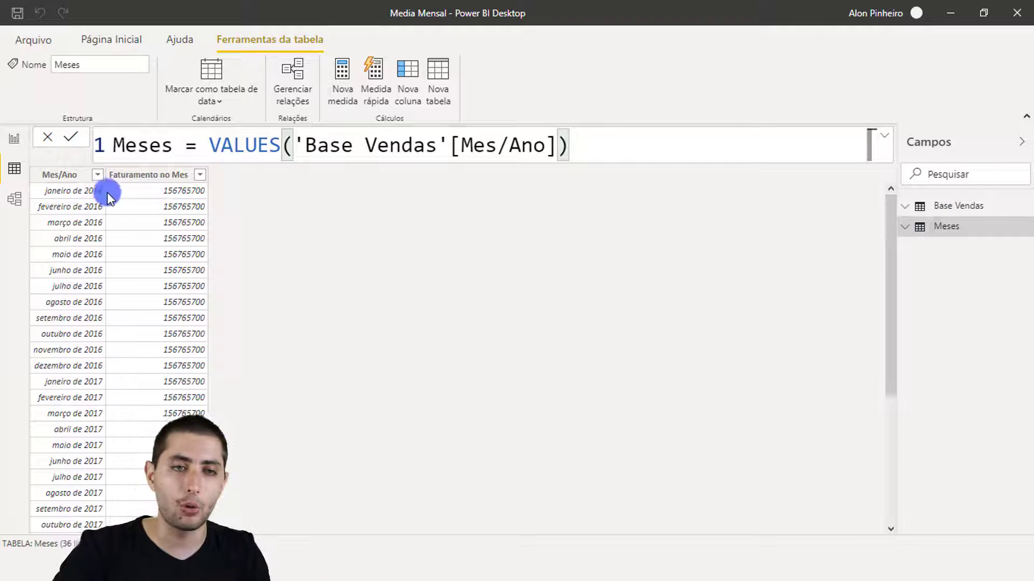
left_click(121, 187)
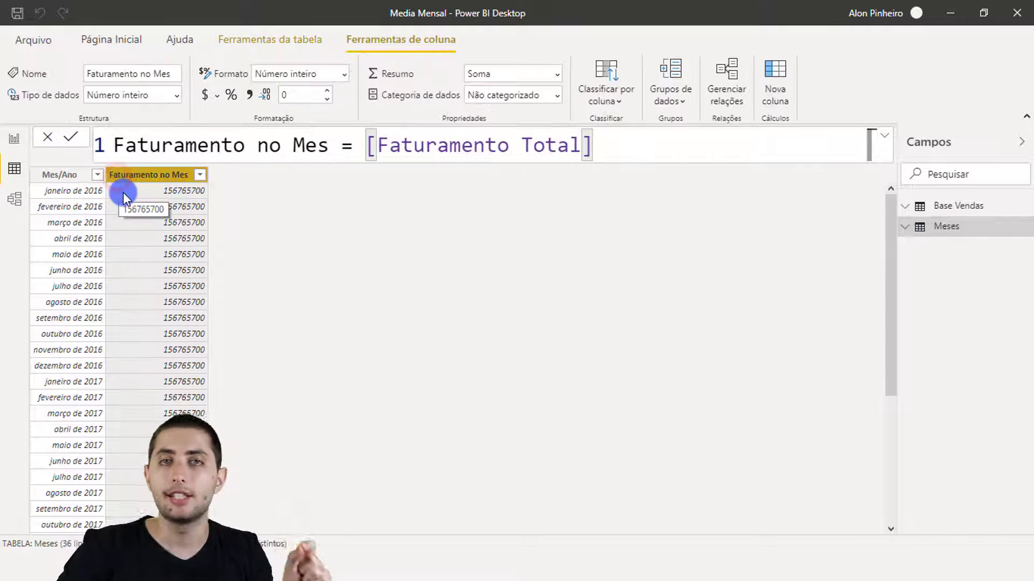
View the Base Vendas table, open the model diagram, and compare the Mes/Ano fields of Base Vendas and Meses.
left_click(954, 205)
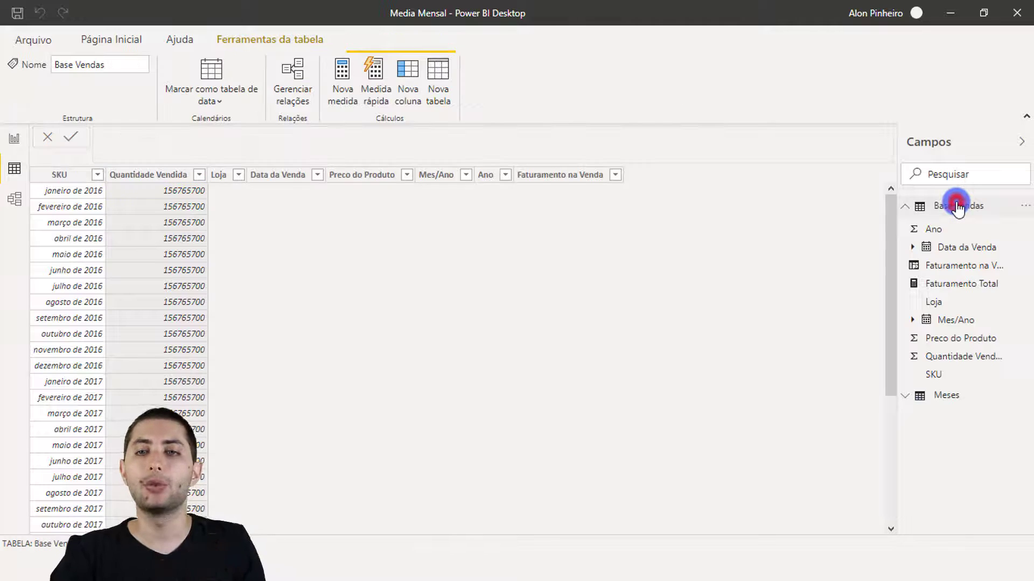
left_click(957, 207)
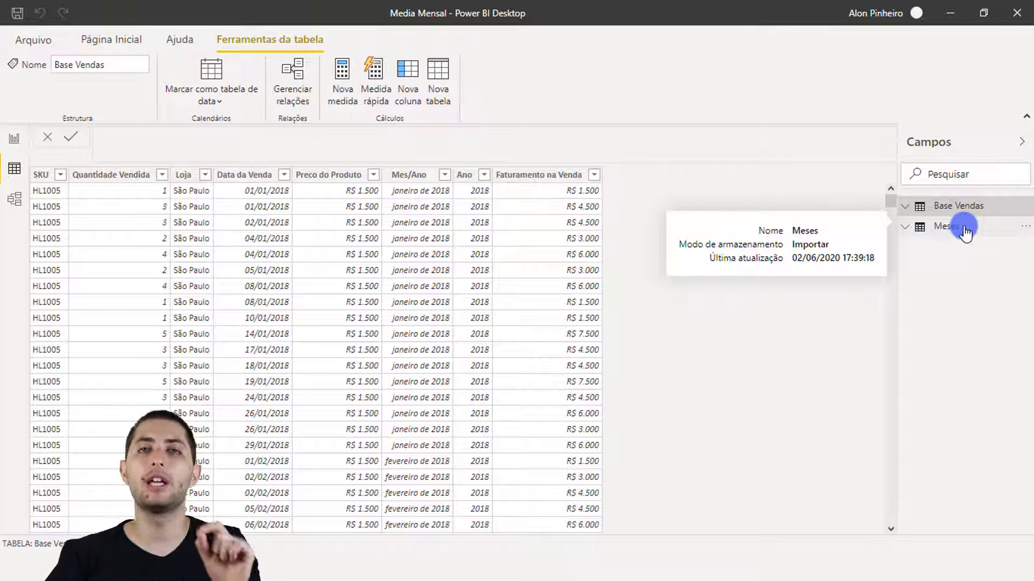
left_click(14, 210)
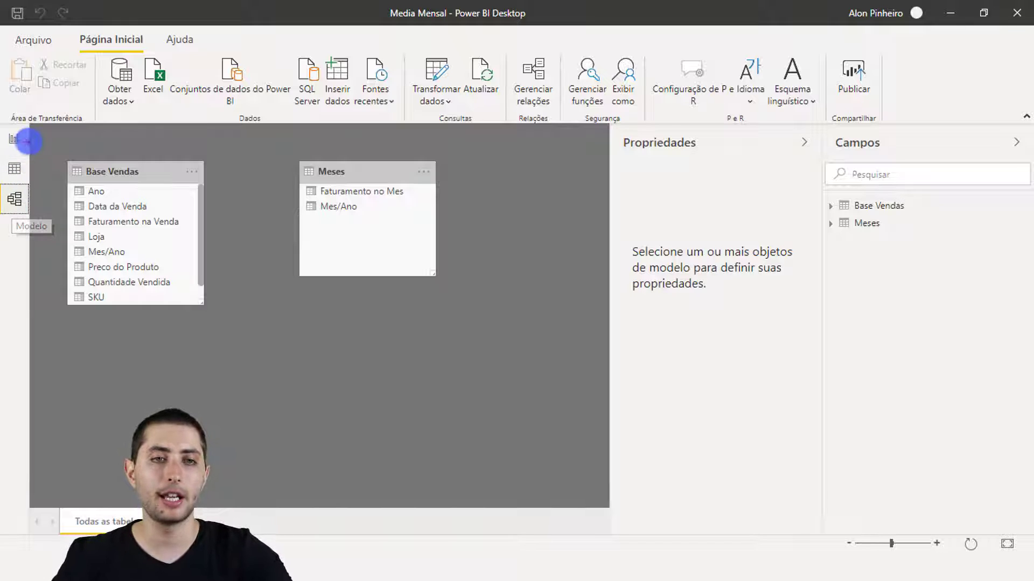
left_click_drag(38, 142, 468, 346)
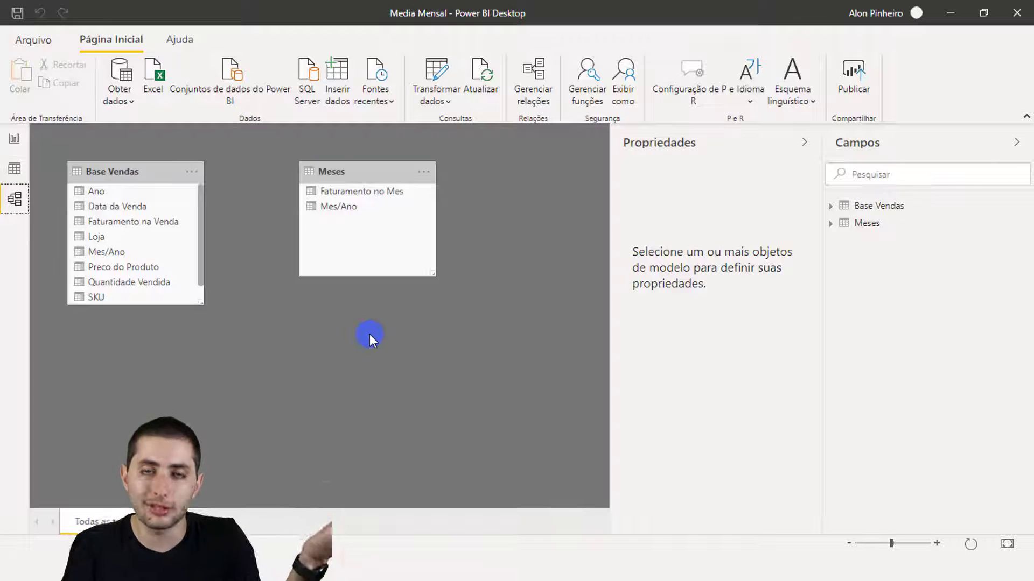
left_click(111, 175)
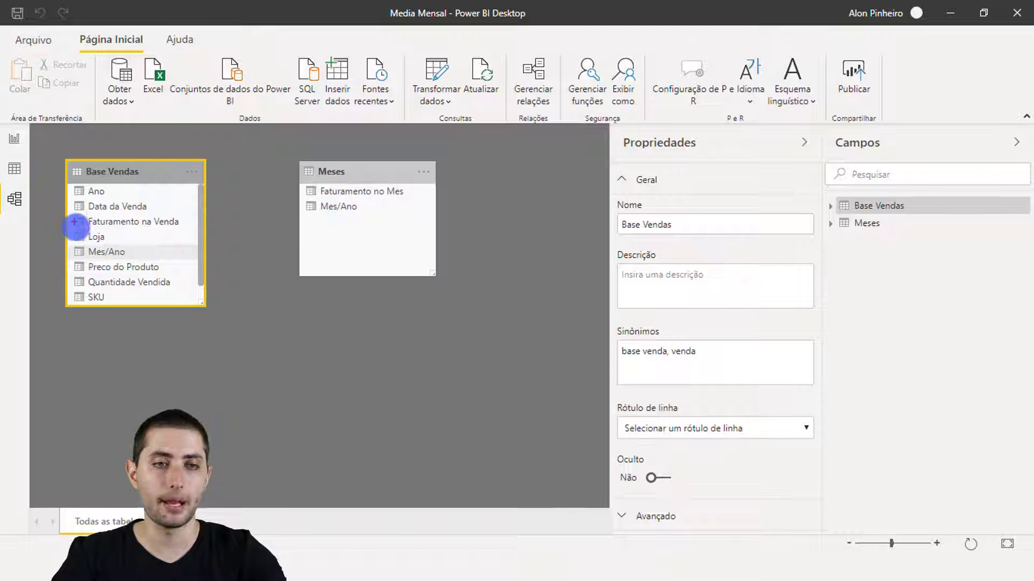
left_click_drag(65, 242, 146, 263)
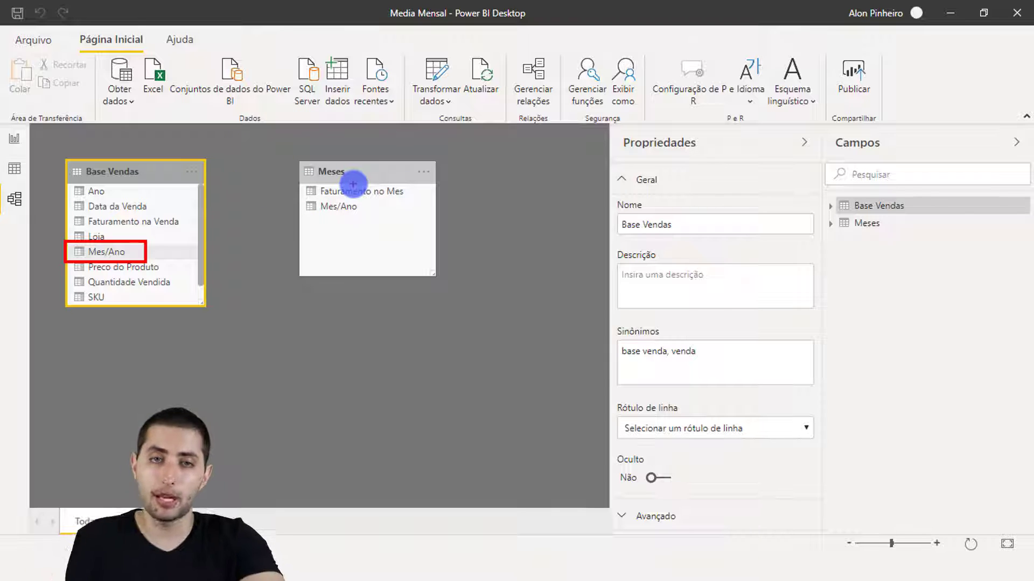
left_click_drag(302, 195, 379, 213)
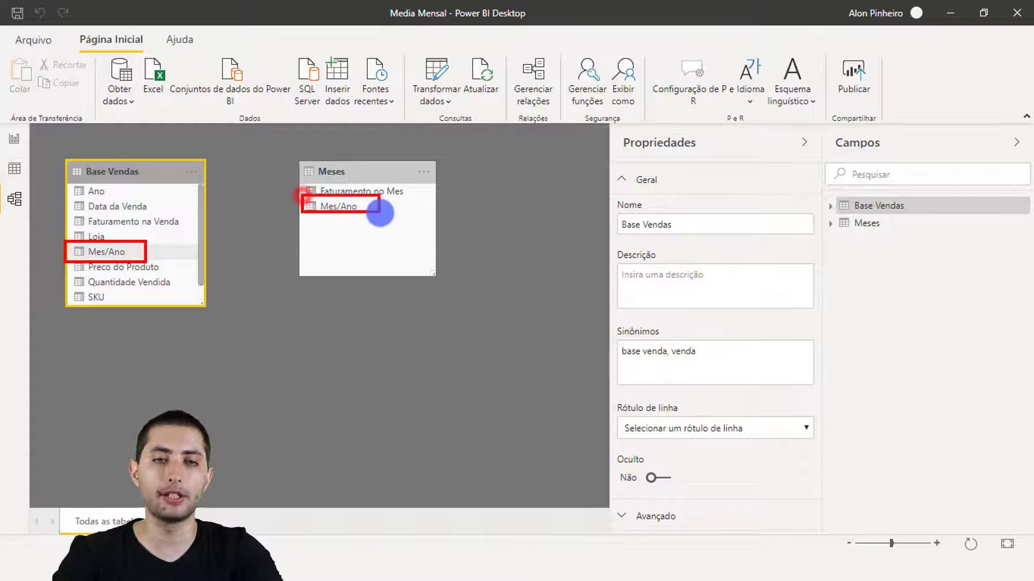
key("Escape")
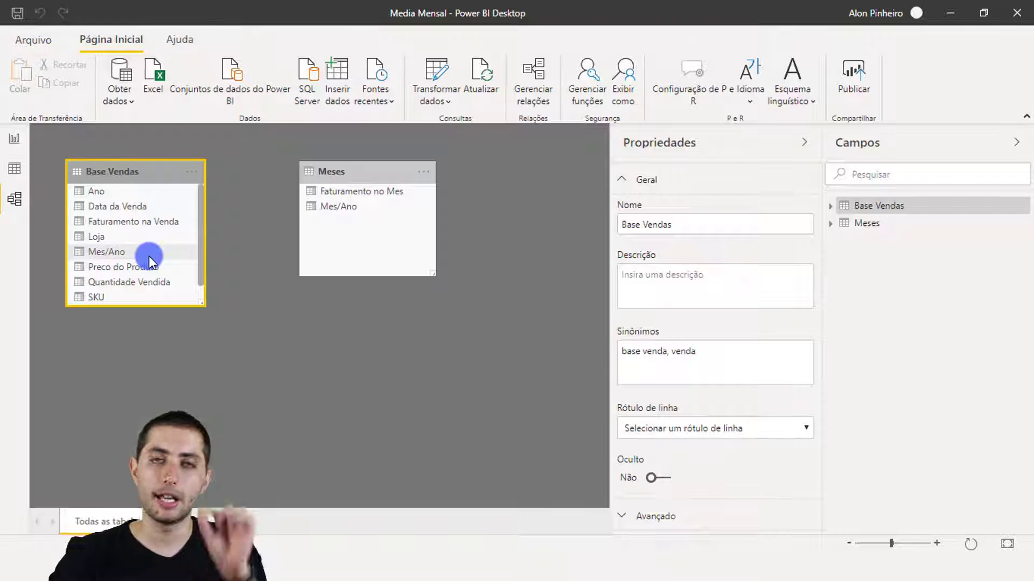
Create a relationship from Mes/Ano in Base Vendas to Mes/Ano in Meses and check the fields it links.
left_click(149, 258)
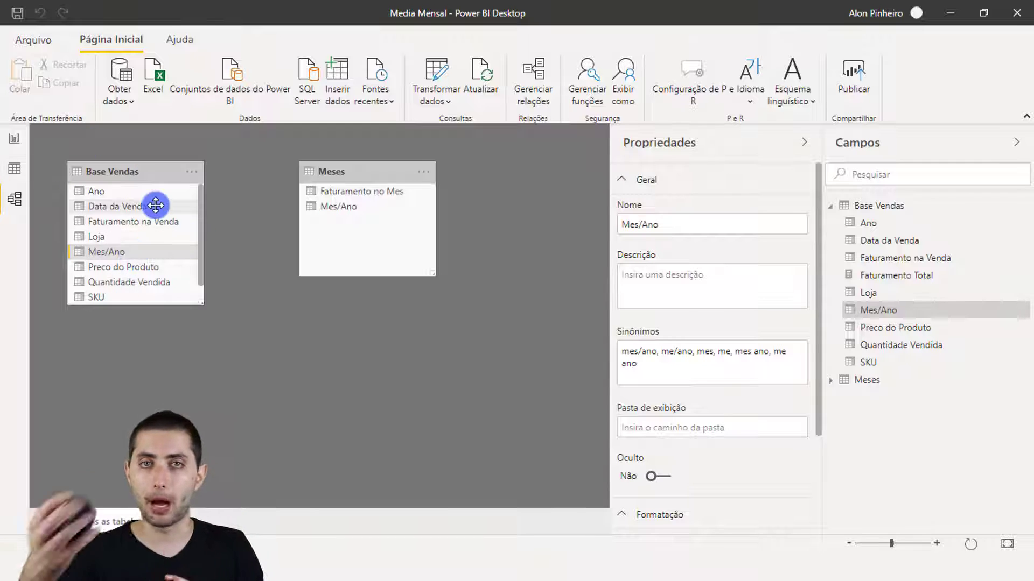
left_click(146, 251)
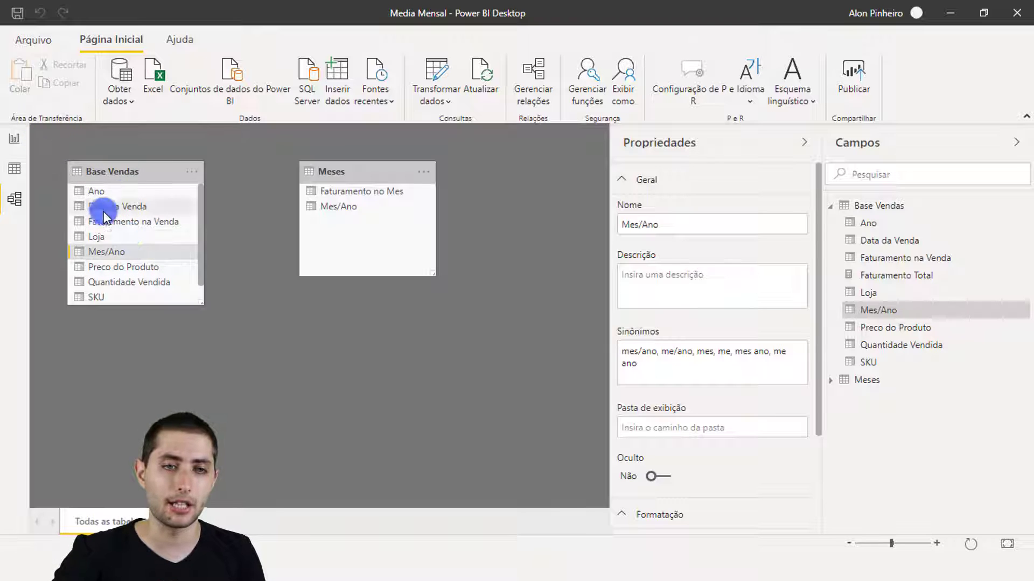
left_click(116, 251)
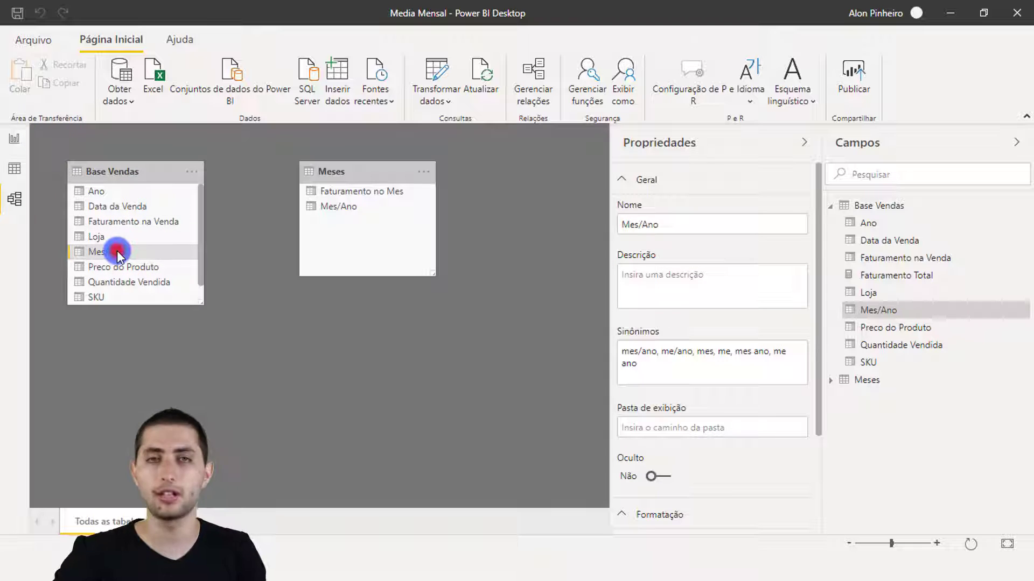
left_click(315, 211)
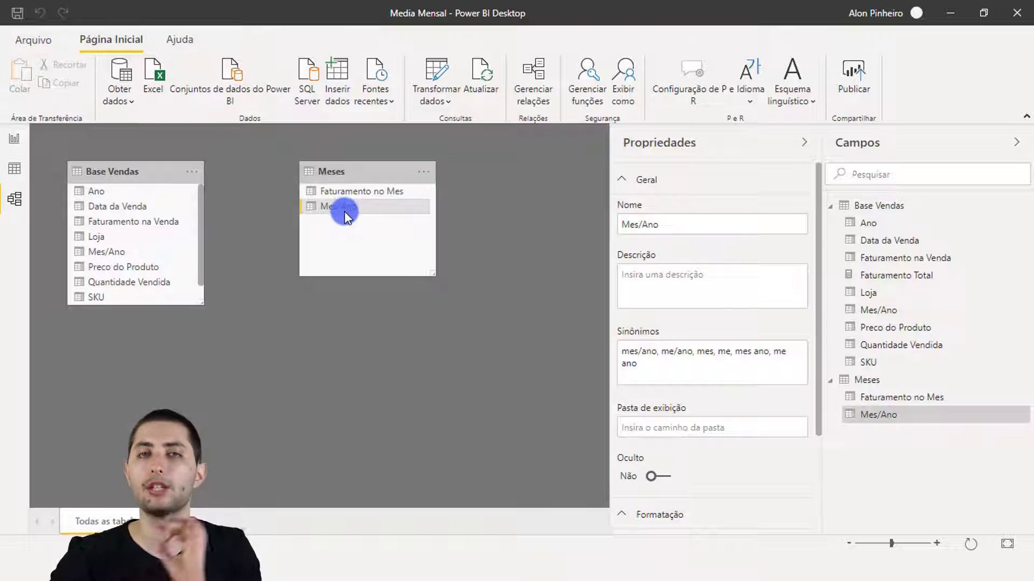
left_click(127, 252)
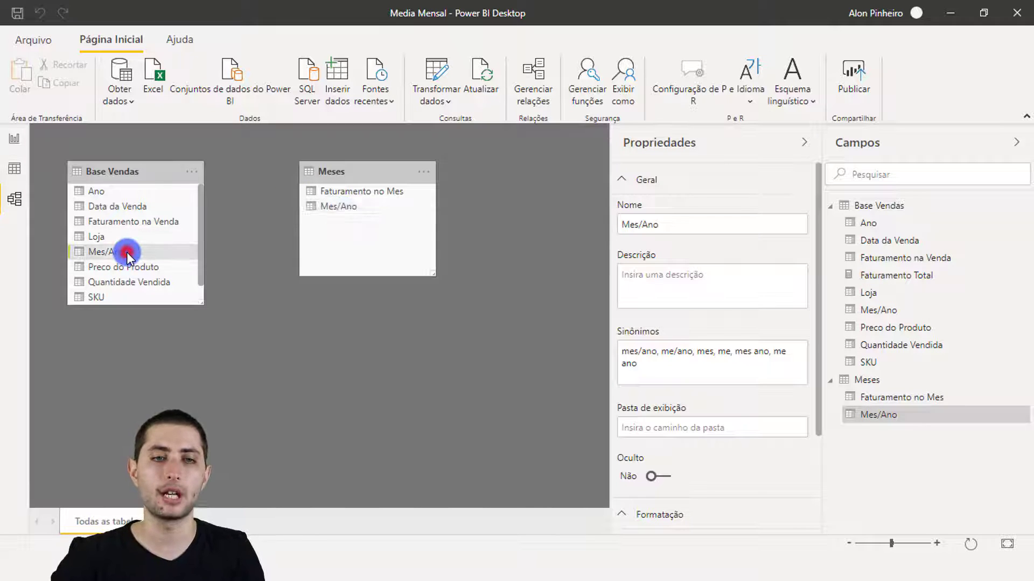
mouse_move(92, 257)
left_mouse_down()
mouse_move(268, 210)
mouse_move(333, 210)
left_mouse_up()
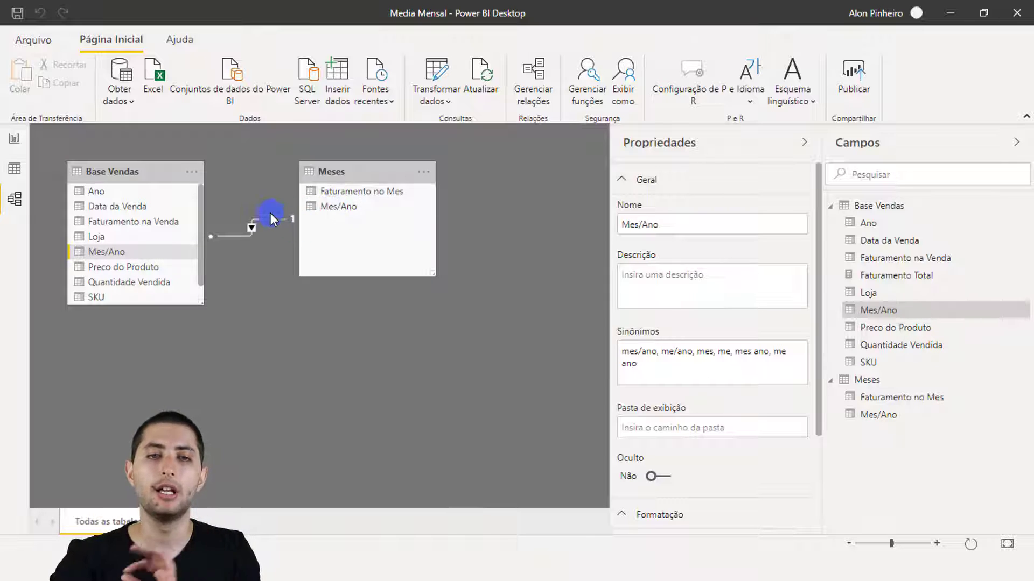
left_click(270, 212)
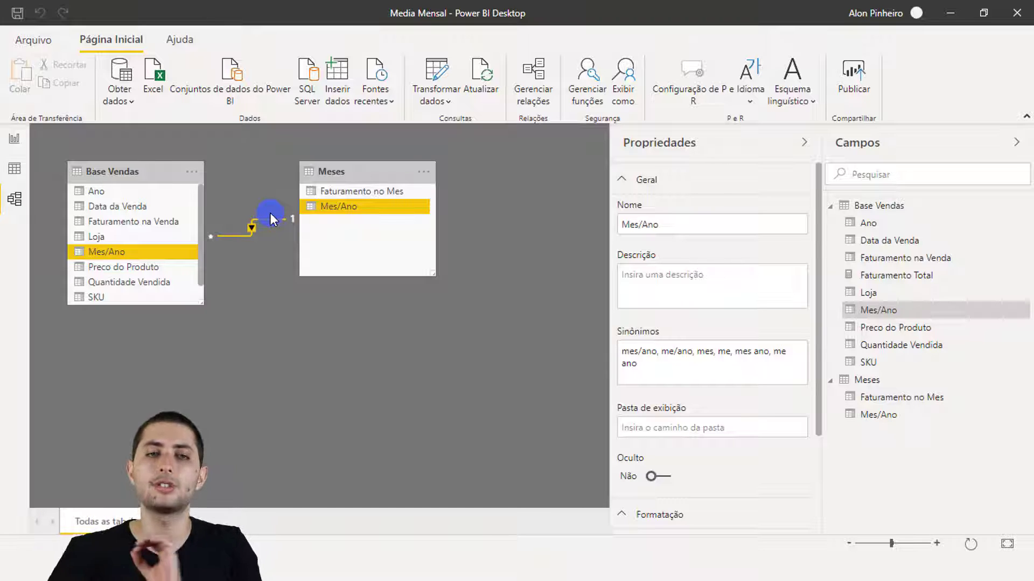
left_click(267, 214)
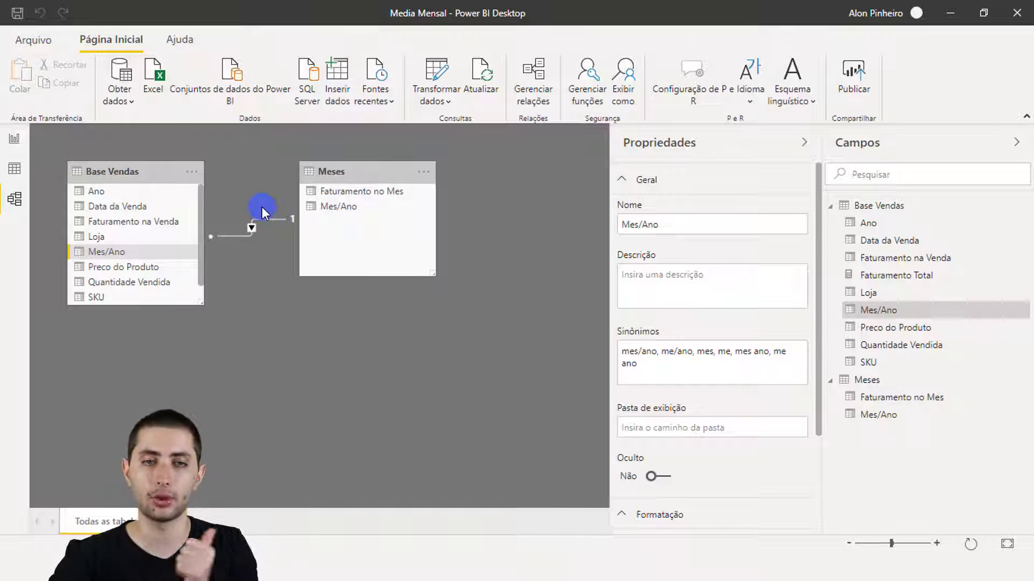
left_click(231, 235)
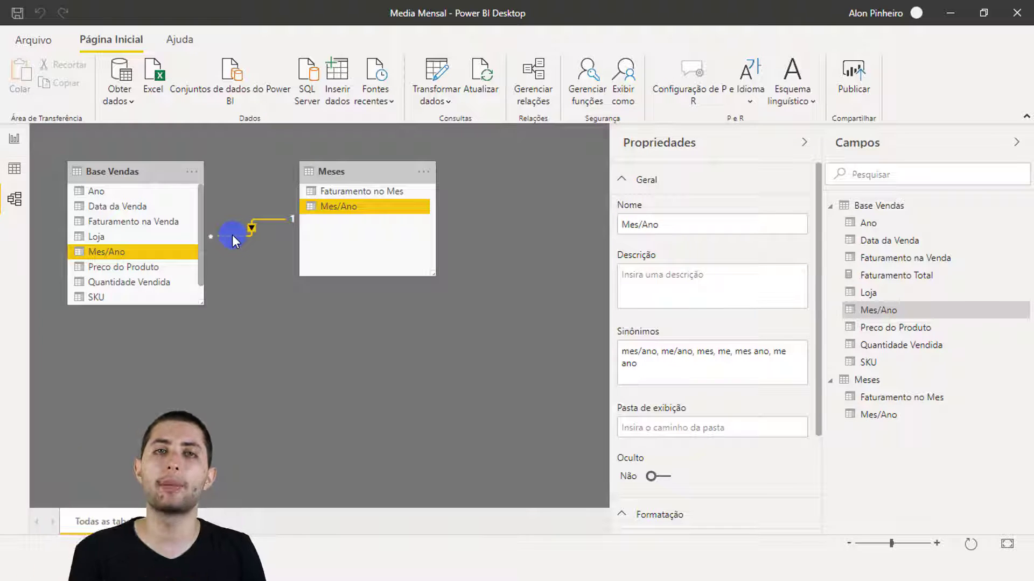
left_click(243, 228)
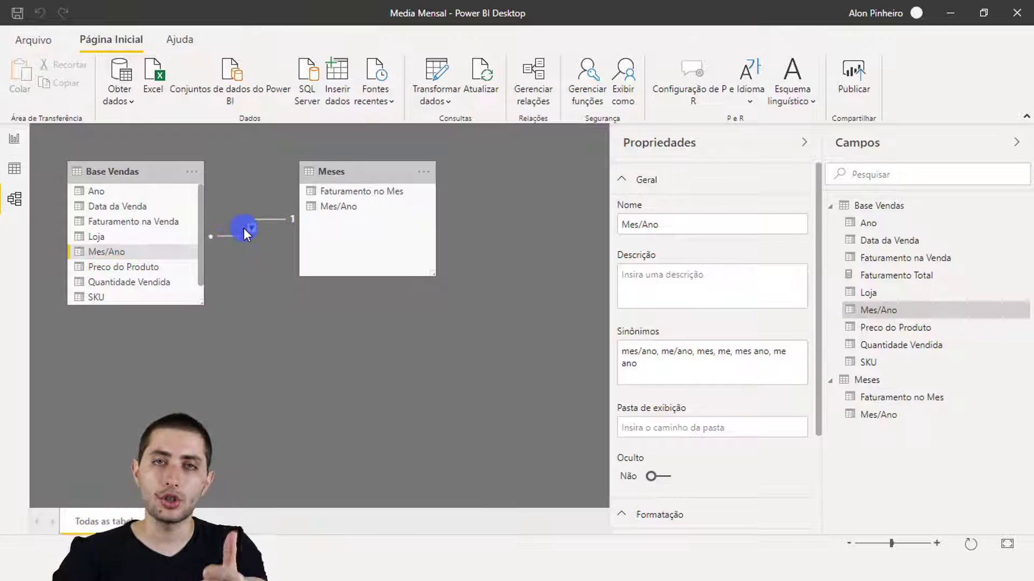
Return to the table data view, show Meses, and examine the Faturamento no Mes values month by month.
left_click(13, 171)
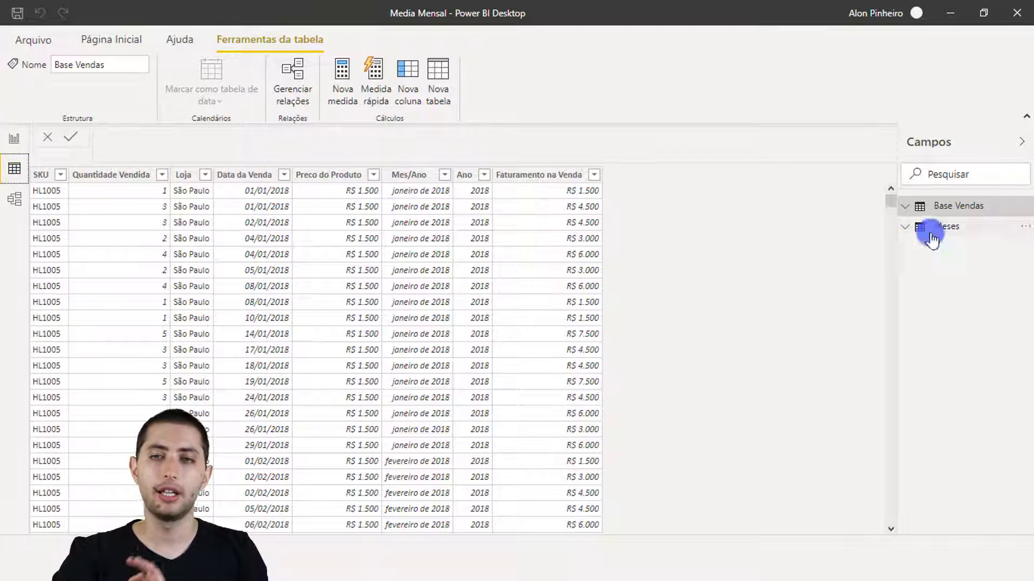
left_click(986, 234)
left_click(975, 236)
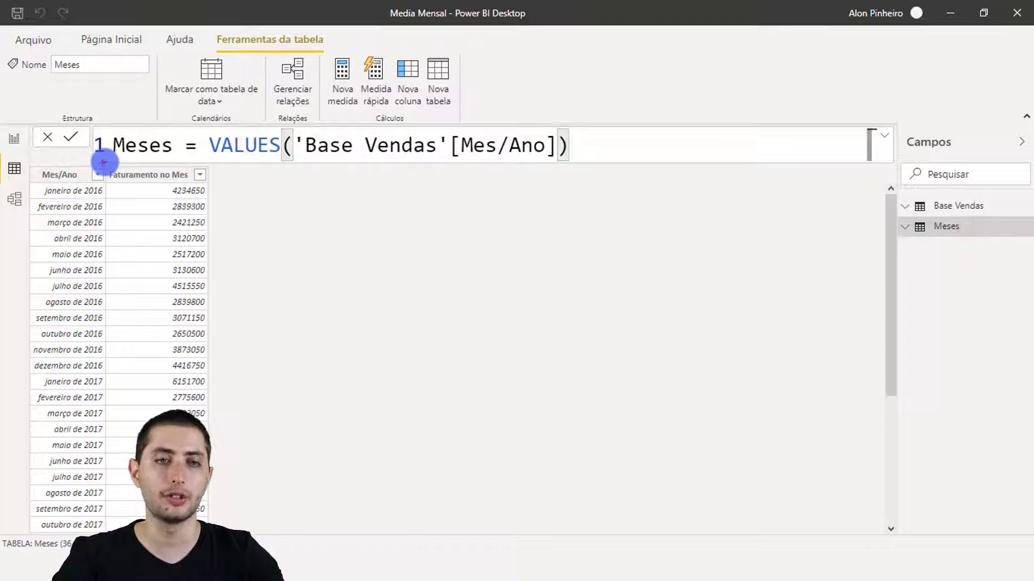
mouse_move(104, 161)
left_mouse_down()
mouse_move(241, 314)
mouse_move(257, 496)
mouse_move(218, 538)
left_mouse_up()
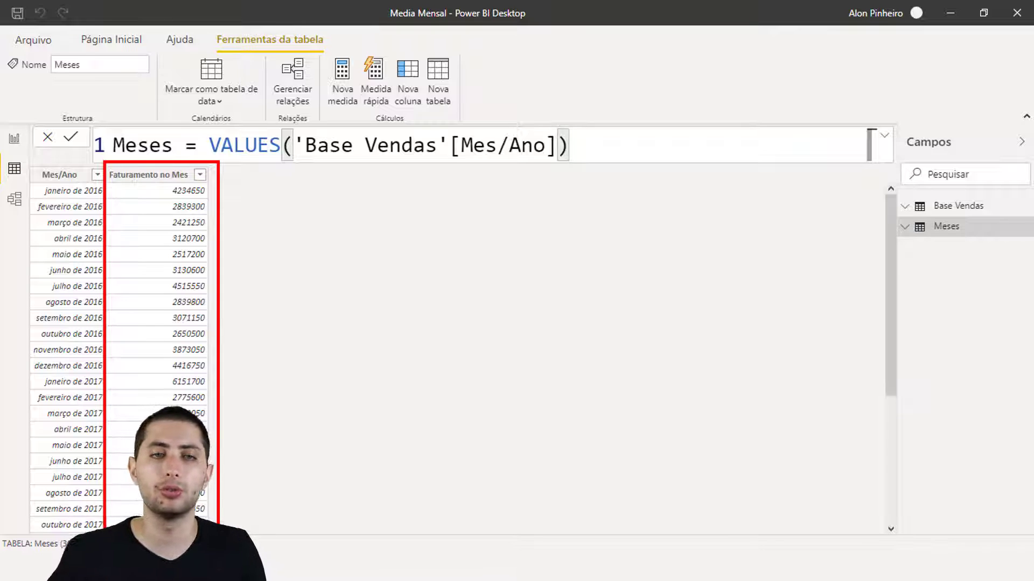
left_click(141, 190)
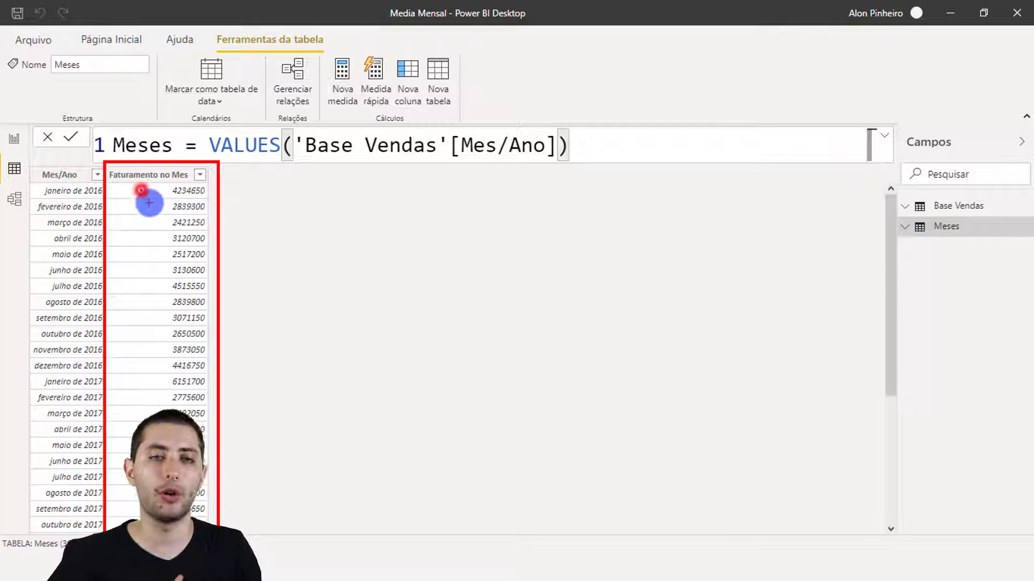
left_click(149, 203)
left_click(143, 221)
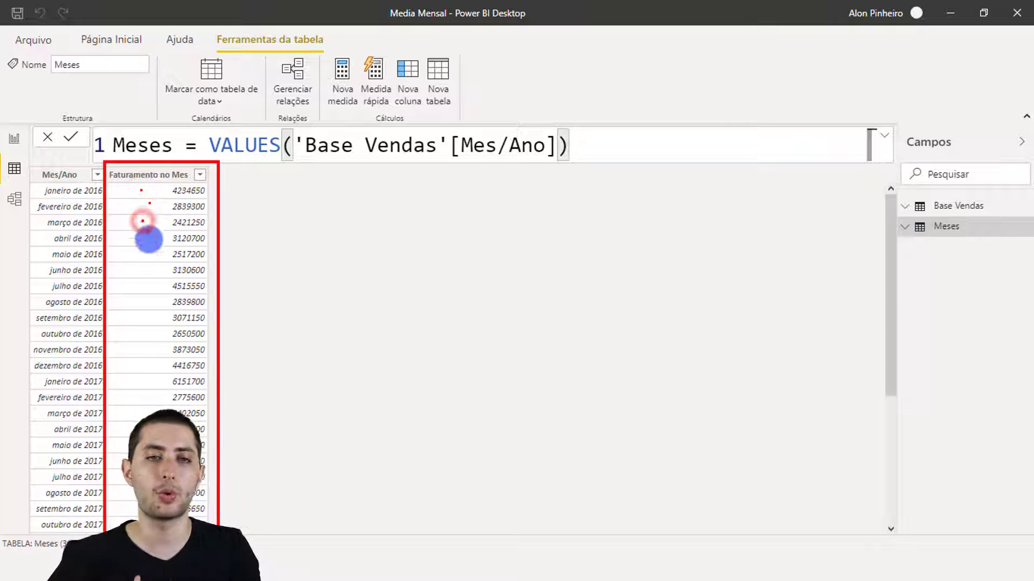
key("Escape")
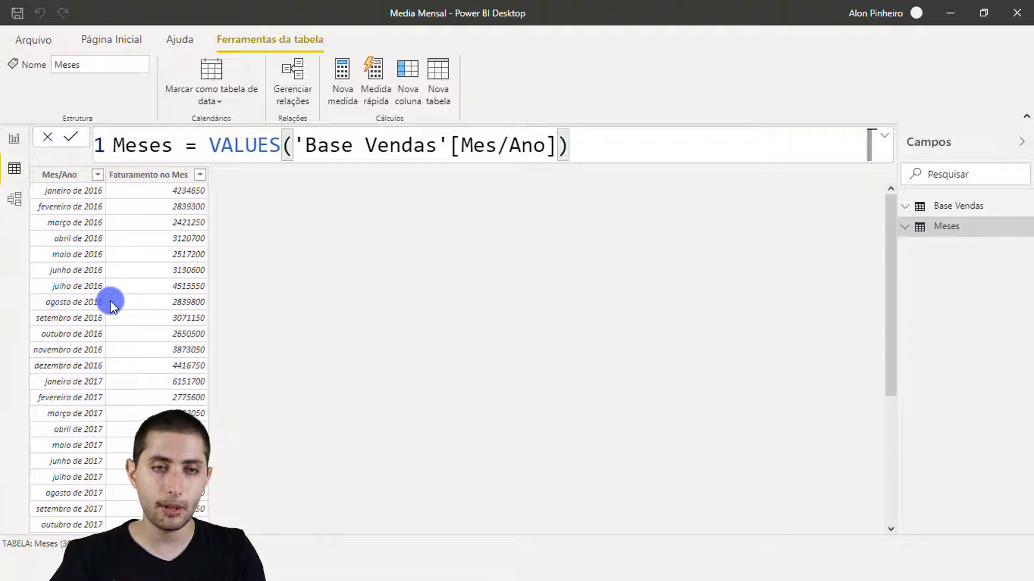
Format the Faturamento no Mes column as currency, using the general Moeda option among the common currency symbols.
left_click(132, 175)
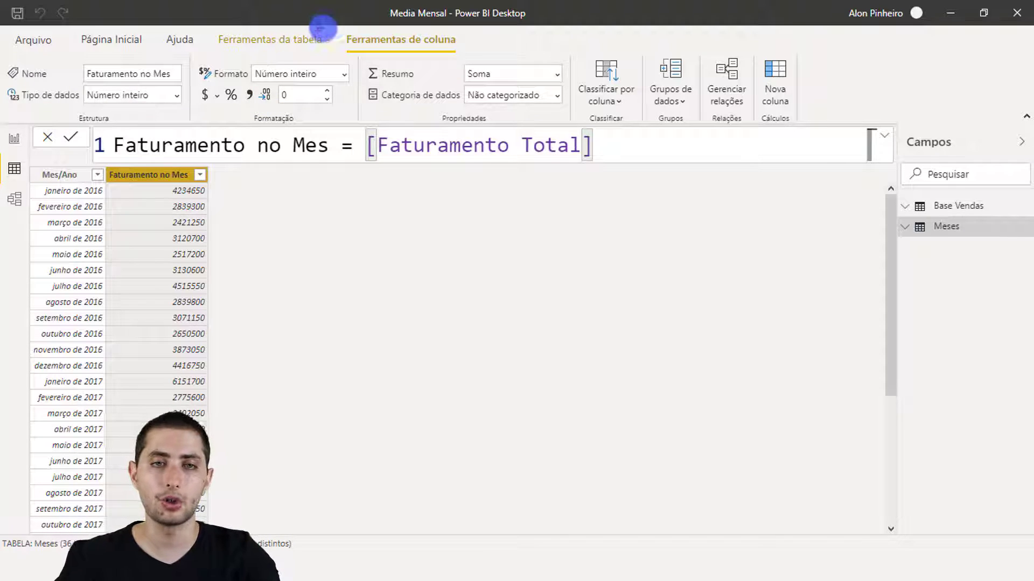
mouse_move(335, 24)
left_mouse_down()
mouse_move(489, 71)
mouse_move(473, 58)
left_mouse_up()
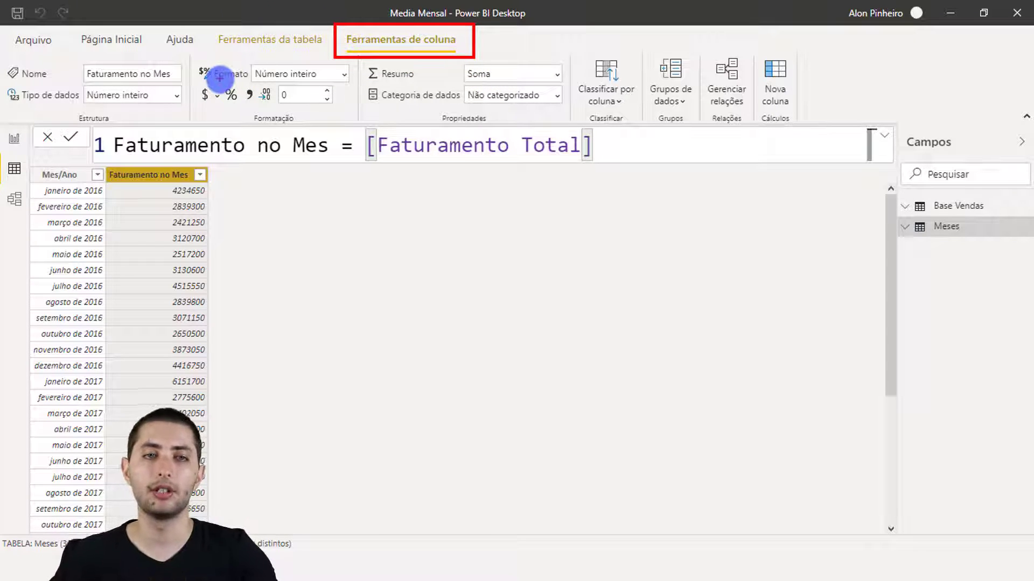
key("Escape")
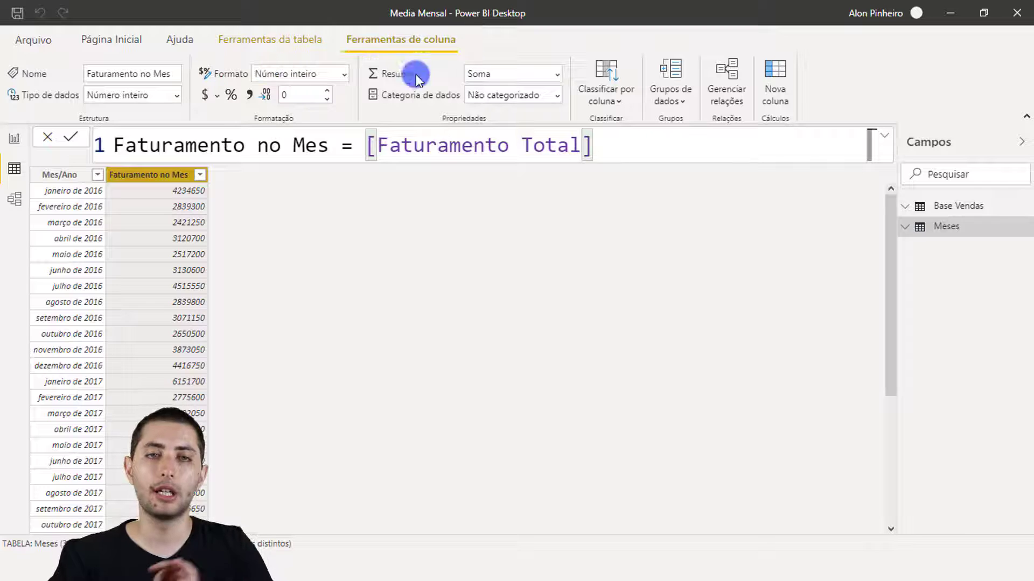
left_click(220, 97)
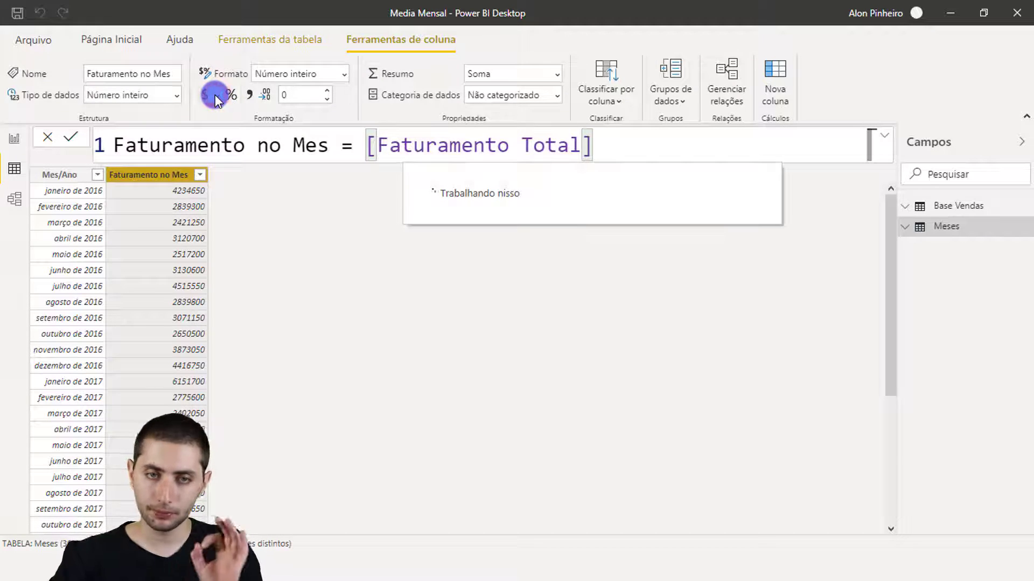
left_click(216, 99)
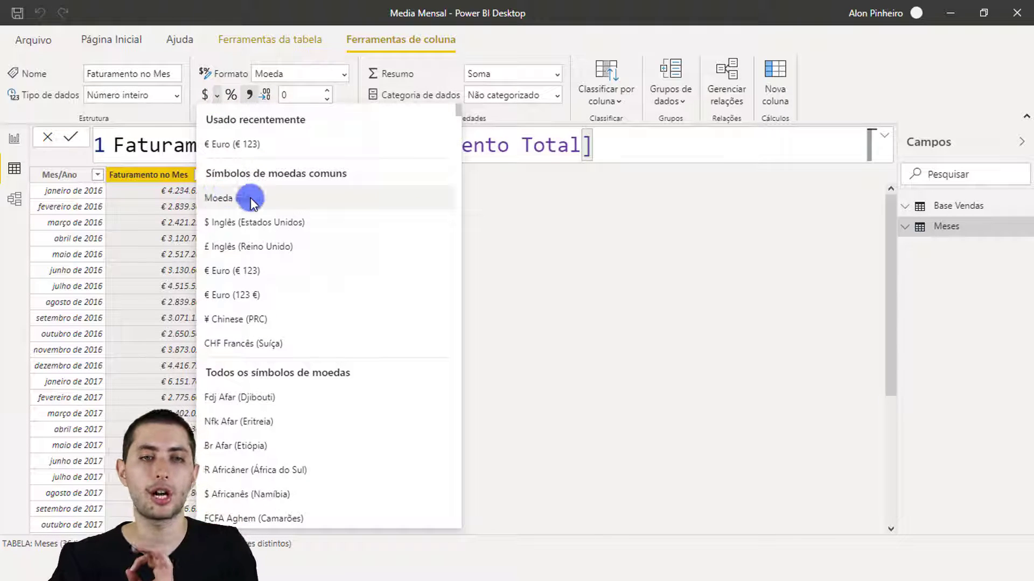
left_click(230, 199)
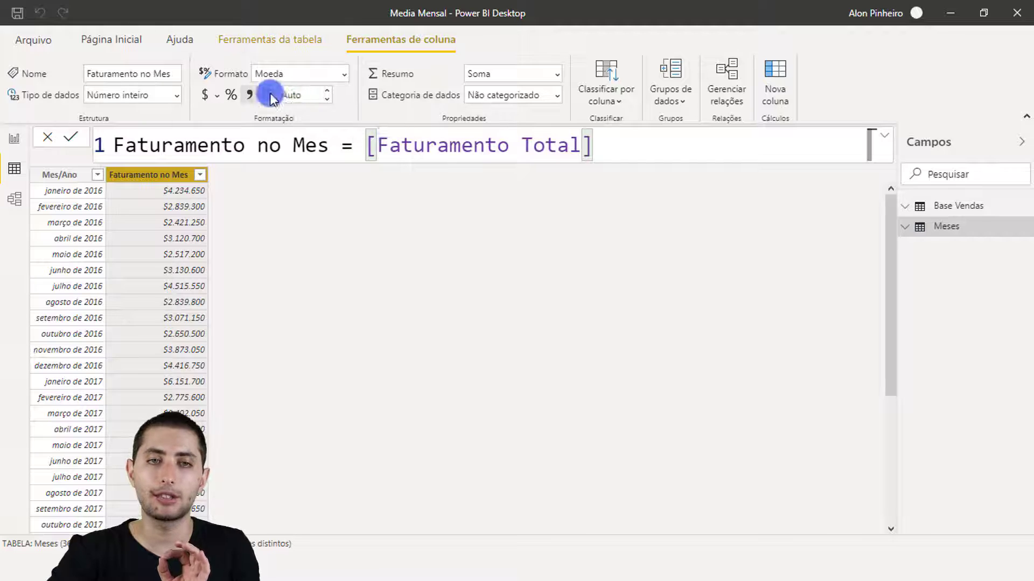
Set the Faturamento no Mes column to display 2 decimal places.
left_click(302, 98)
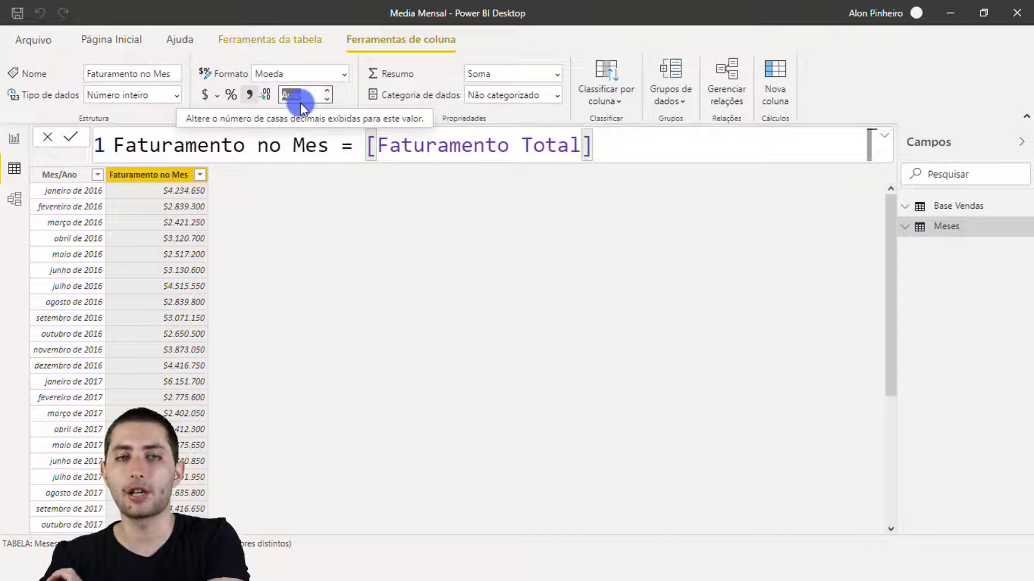
type("2")
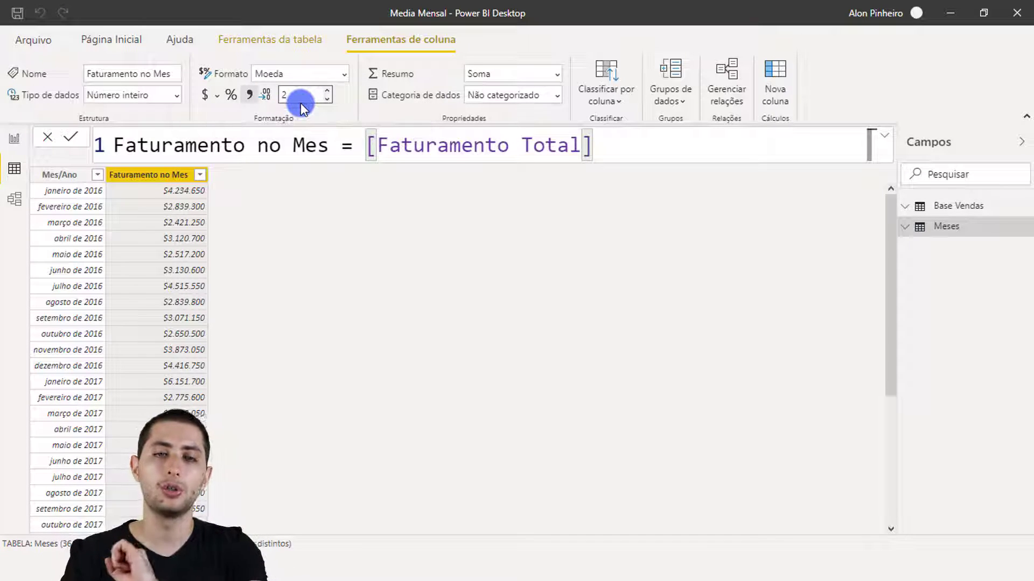
key("Return")
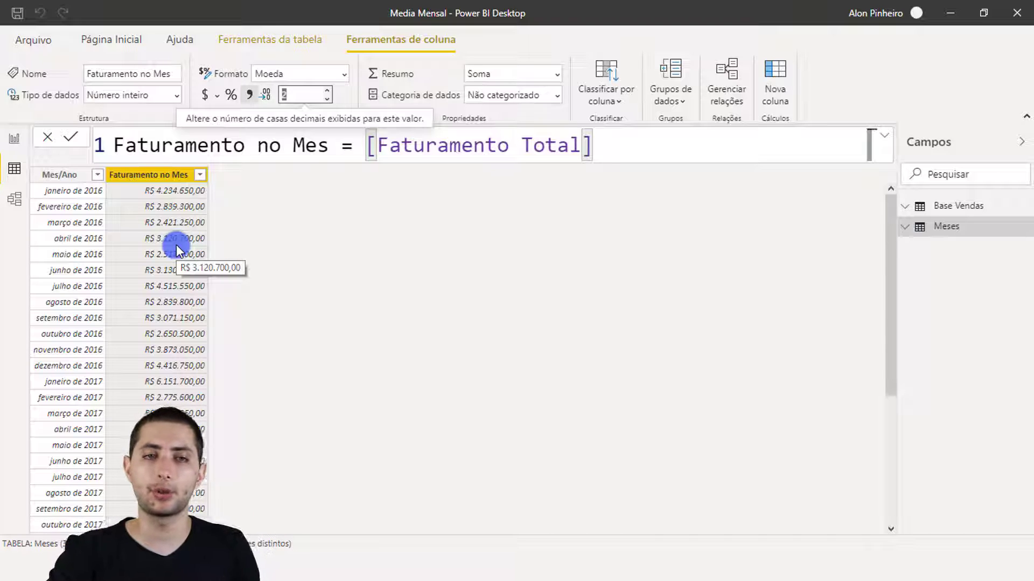
Create a new measure in the Meses table and name it Faturamento Medio Mensal.
left_click(151, 175)
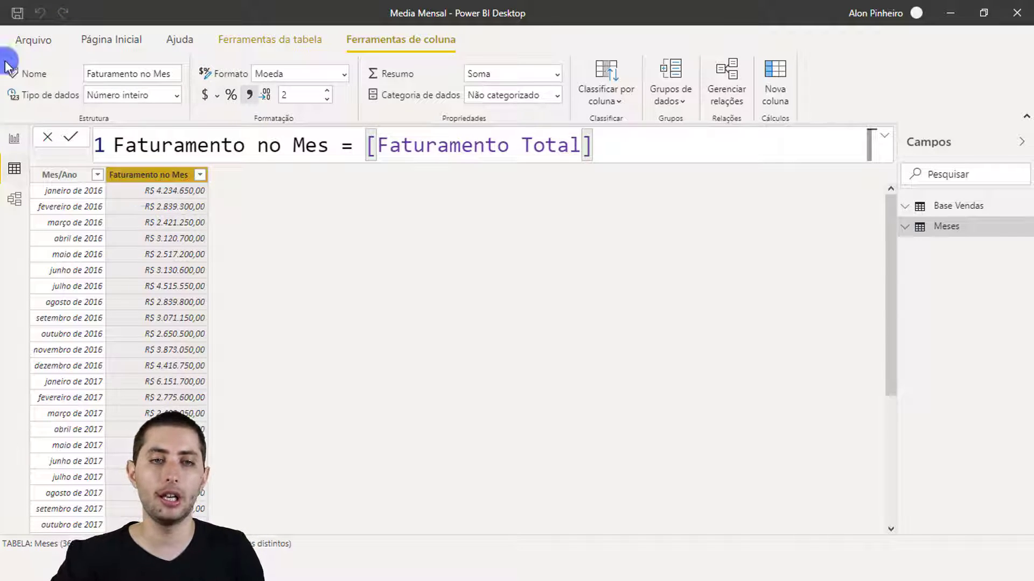
right_click(173, 238)
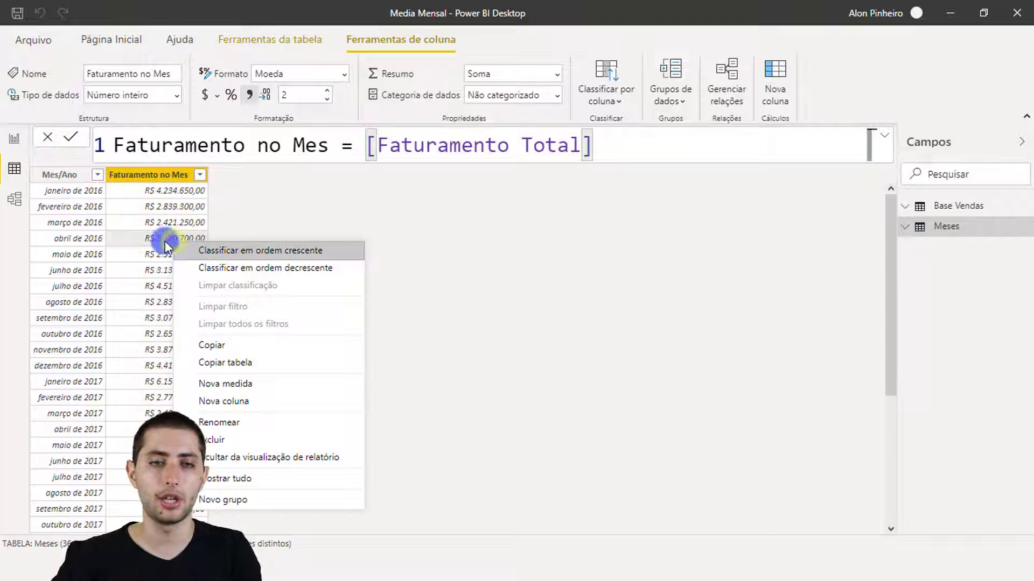
left_click(263, 383)
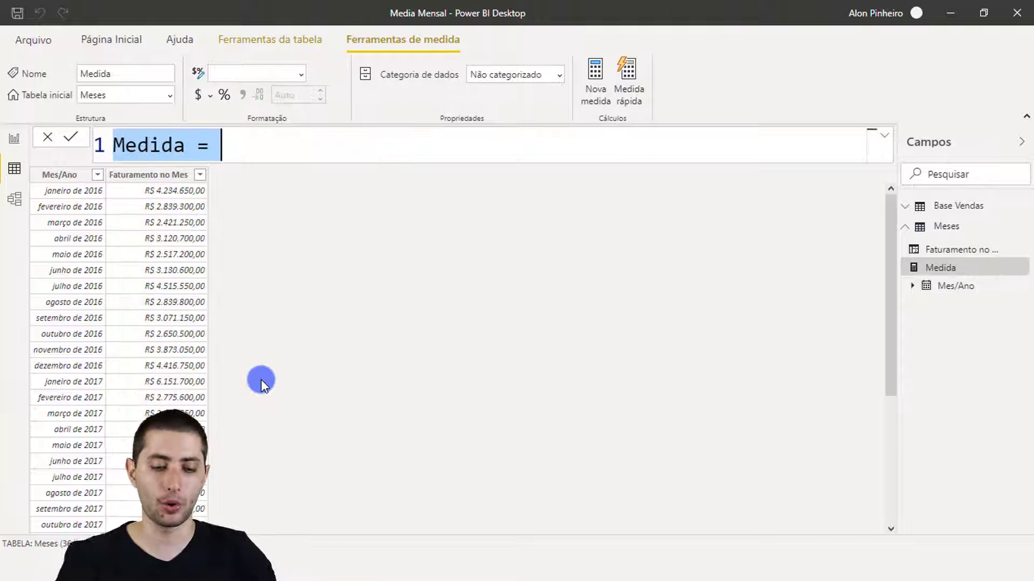
type("Faturame")
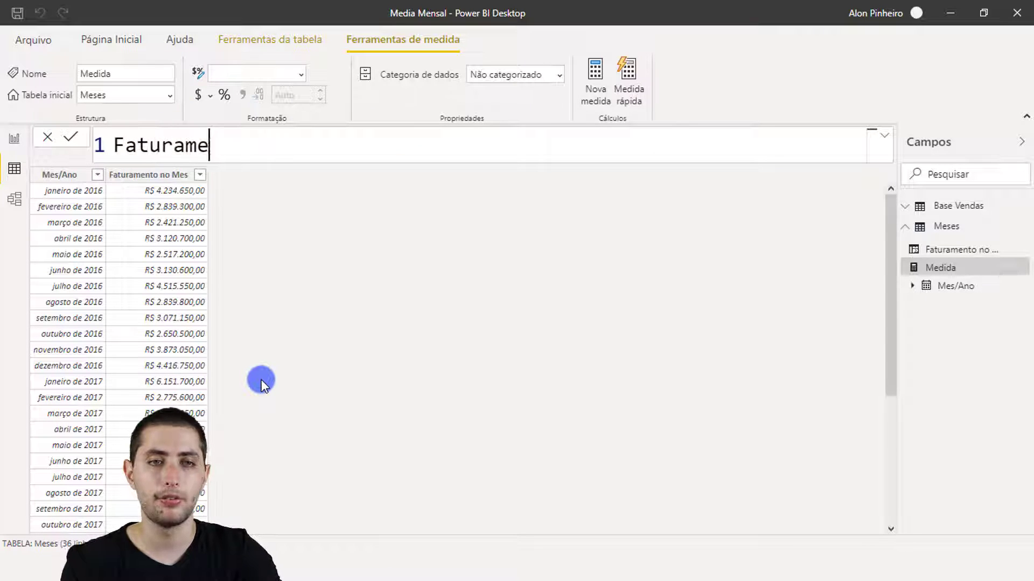
type("nto Medio Mensal ")
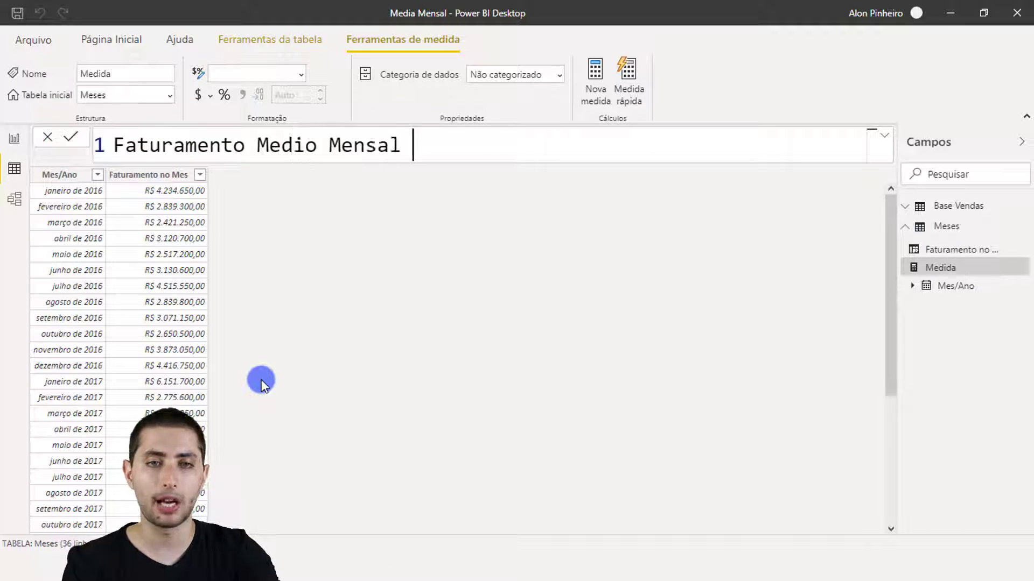
type("= ")
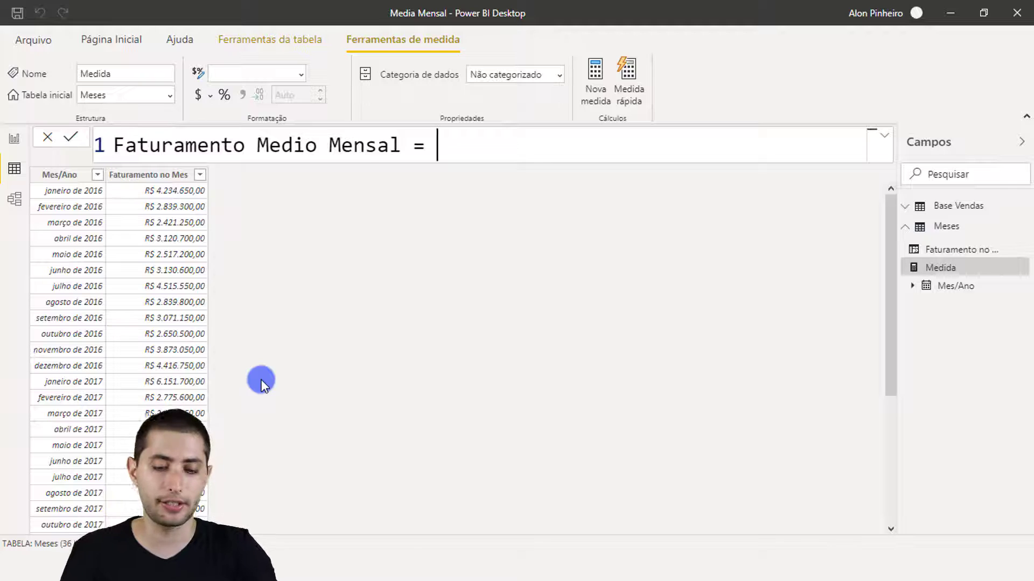
Define the new measure as AVERAGE(Meses[Faturamento no Mes]) and commit the formula.
type("avera")
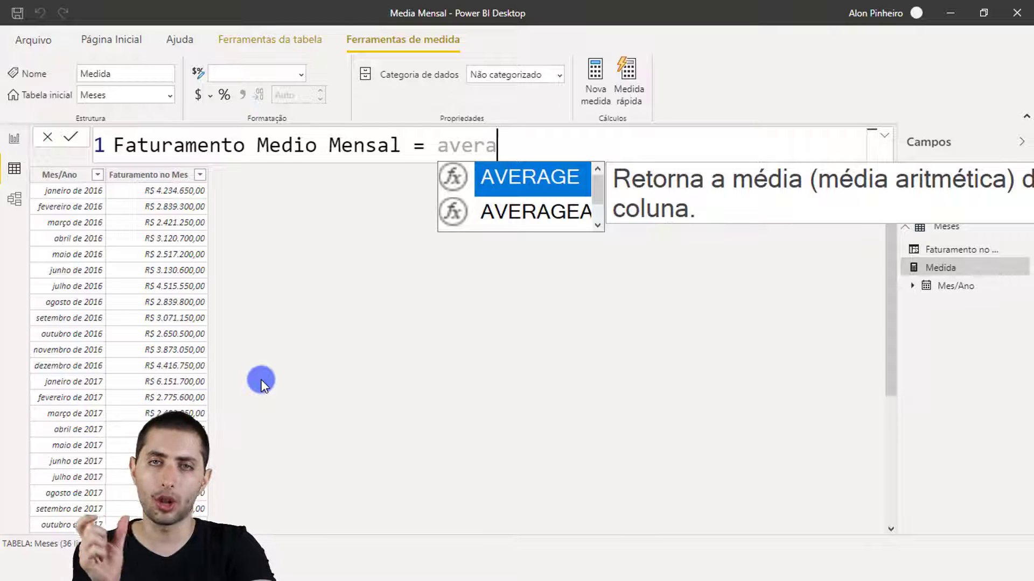
key("Tab")
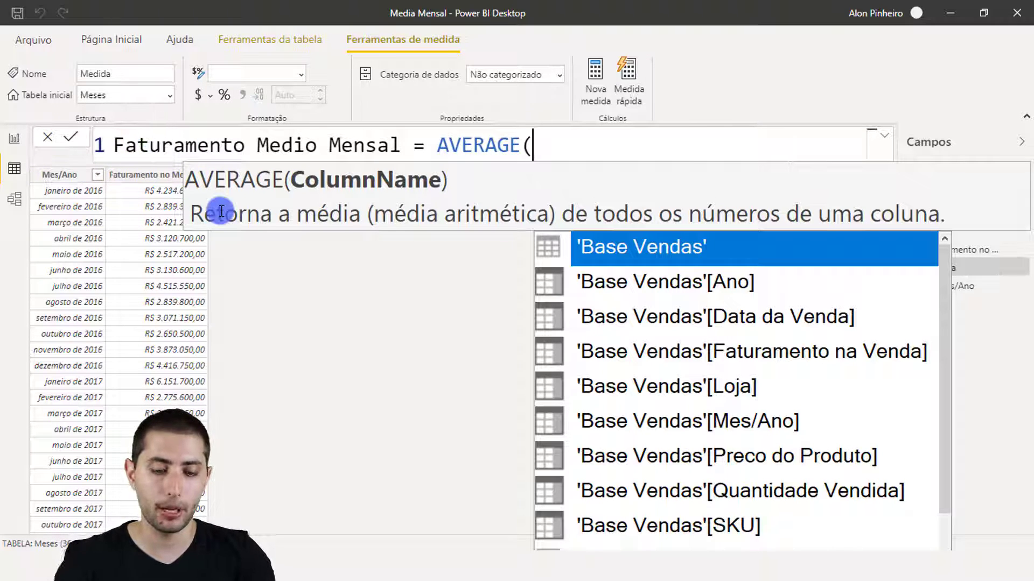
type("faturamento no")
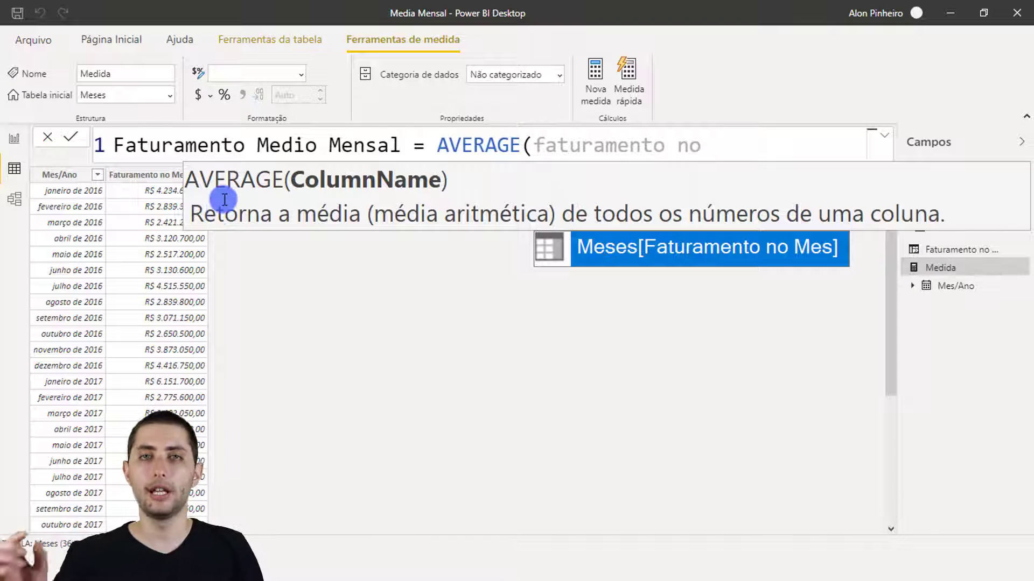
key("Tab")
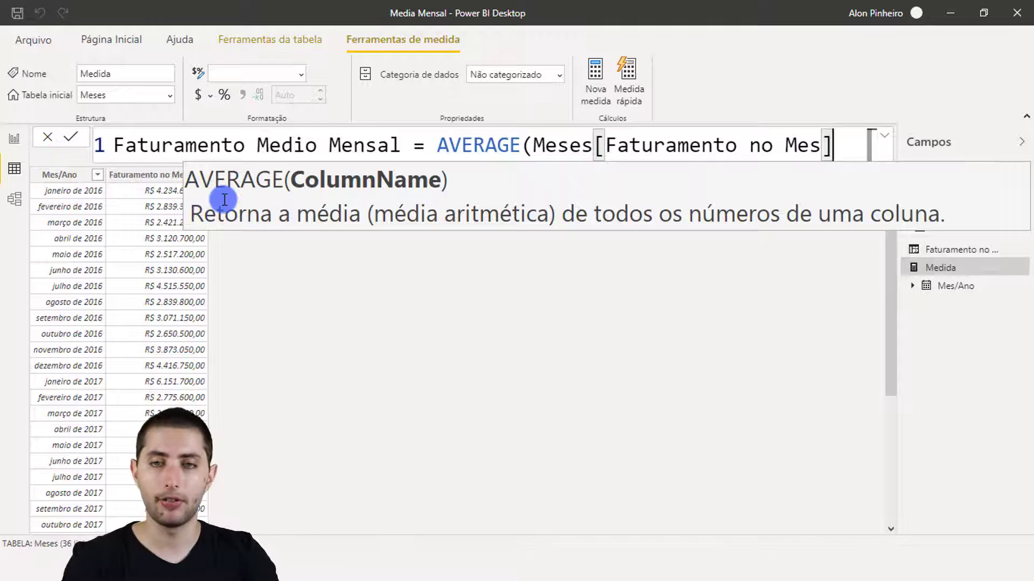
type(")")
key("Return")
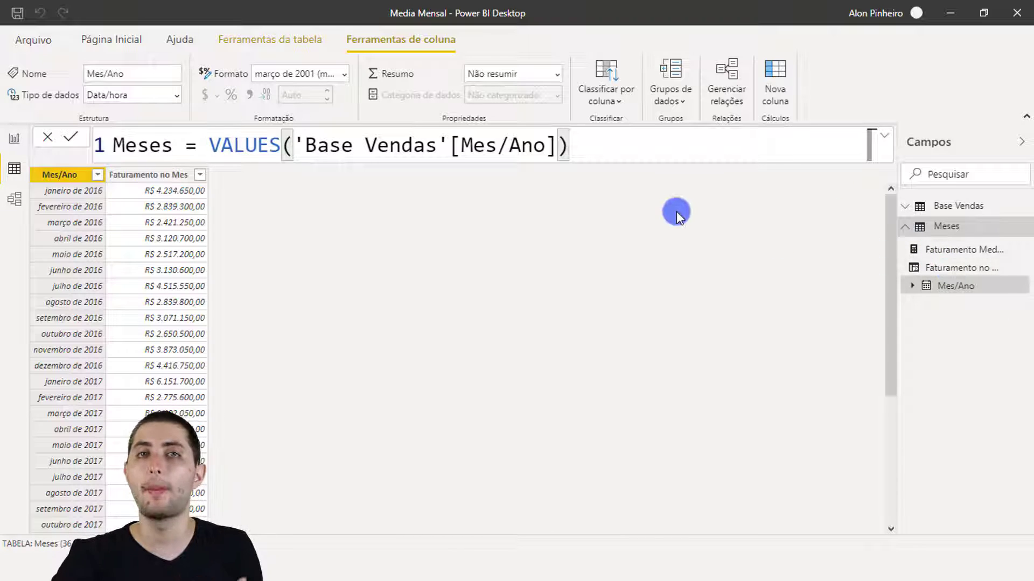
On the report page, replace the card's Faturamento Total field with the Faturamento Medio Mensal measure from Meses.
left_click(15, 140)
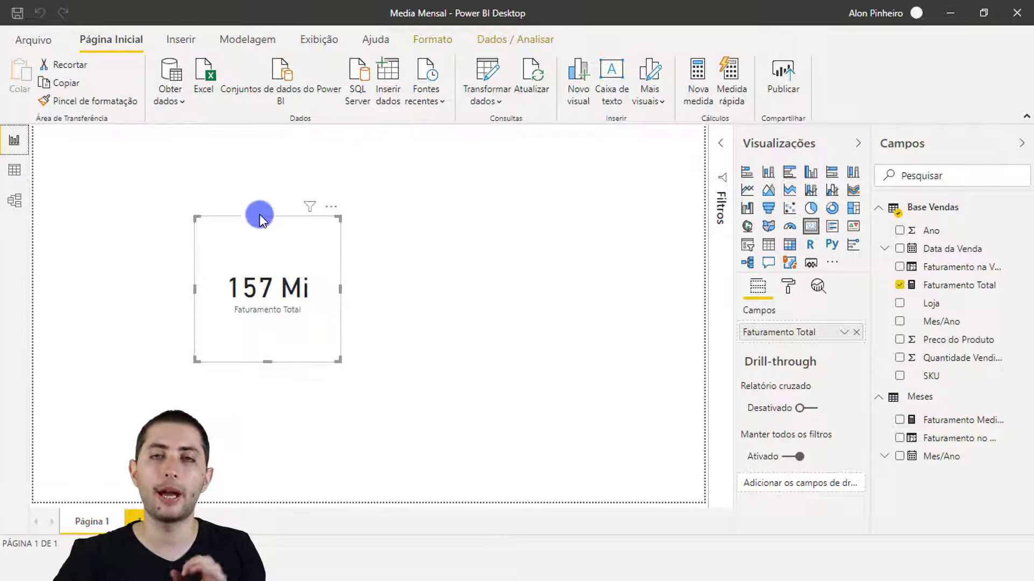
left_click(855, 332)
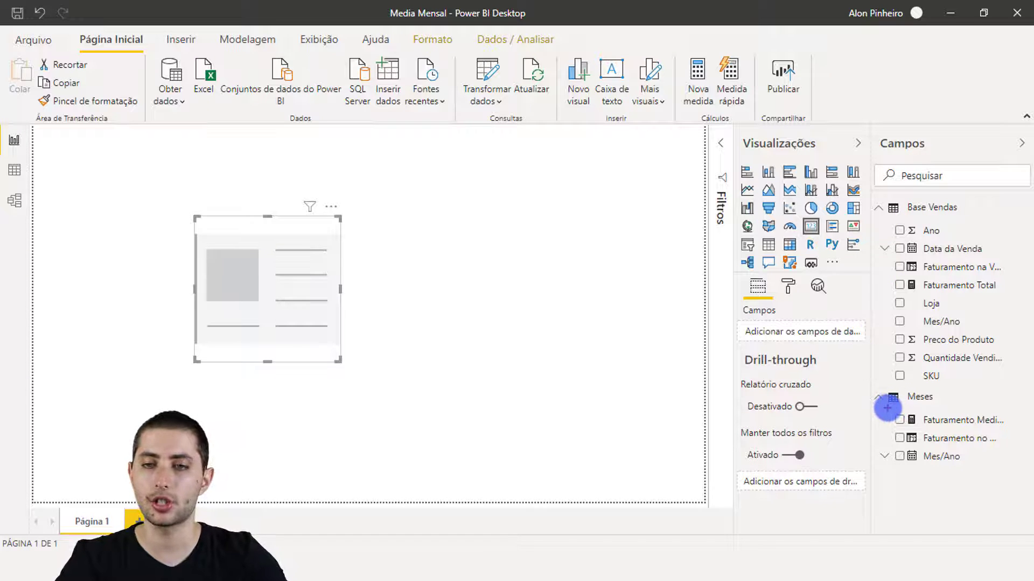
mouse_move(886, 407)
left_mouse_down()
mouse_move(1015, 450)
mouse_move(1031, 435)
left_mouse_up()
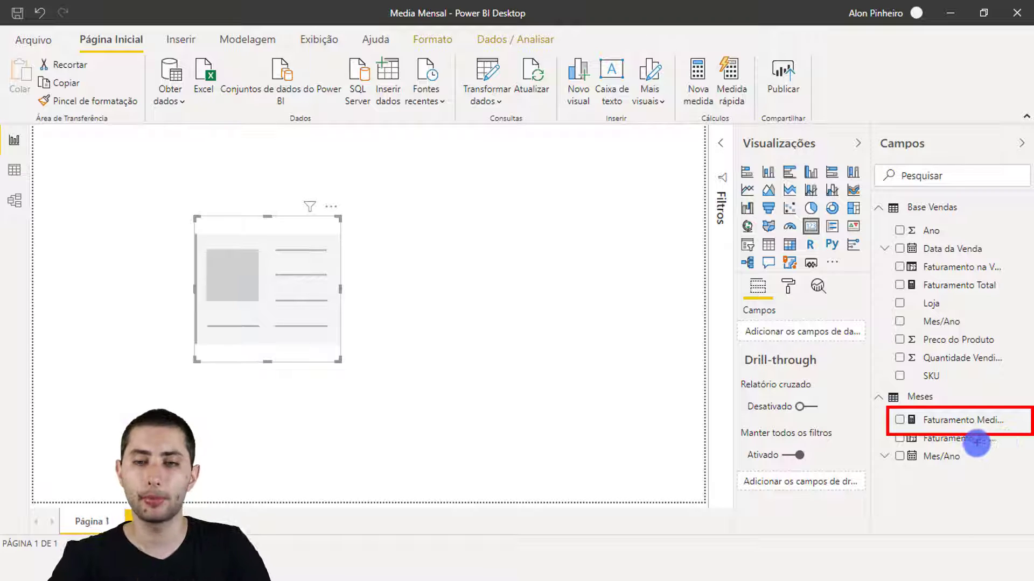
left_click_drag(945, 421, 813, 332)
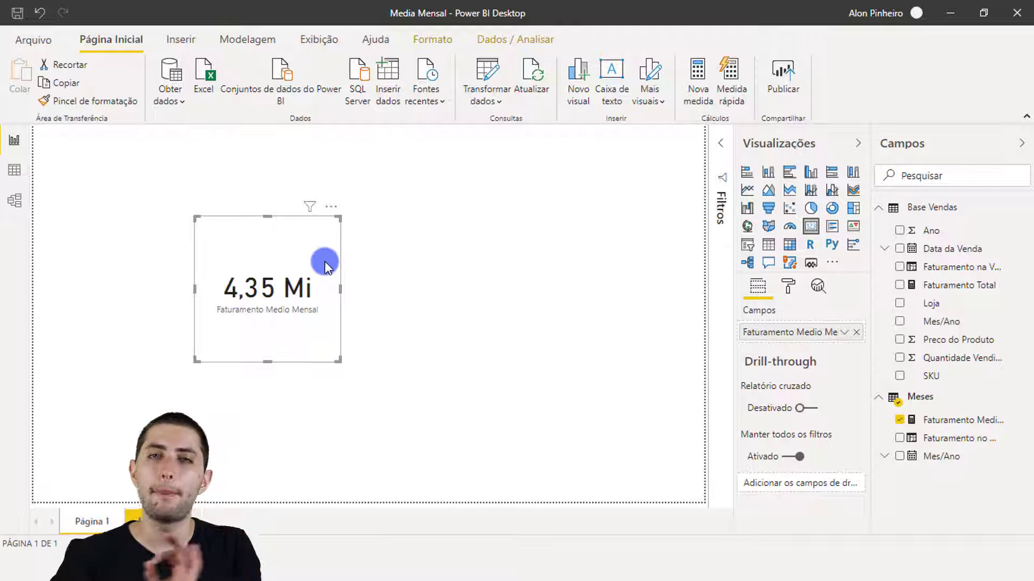
Show the Meses table's data and review the VALUES formula that builds it from Base Vendas.
left_click(12, 172)
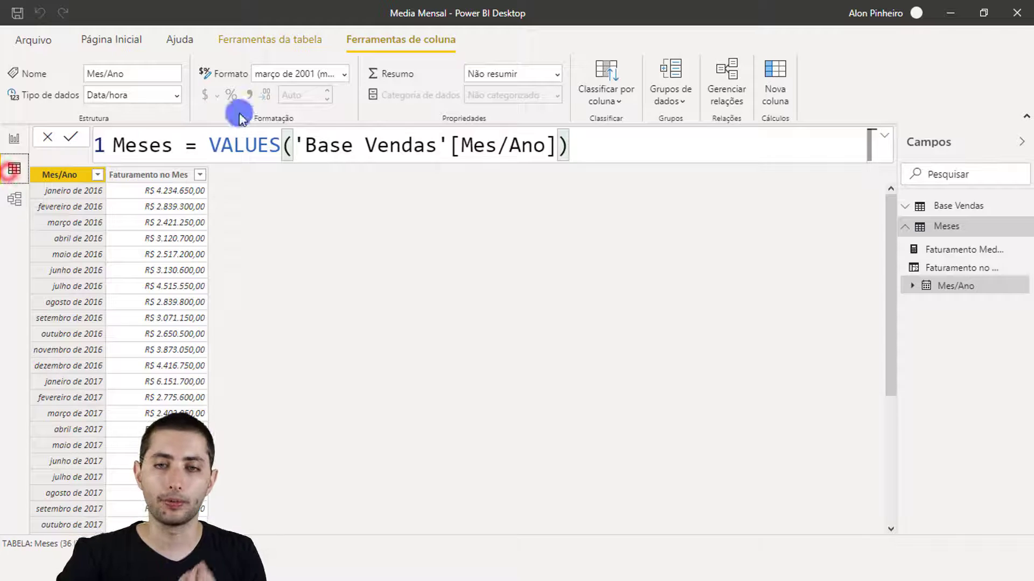
left_click(950, 229)
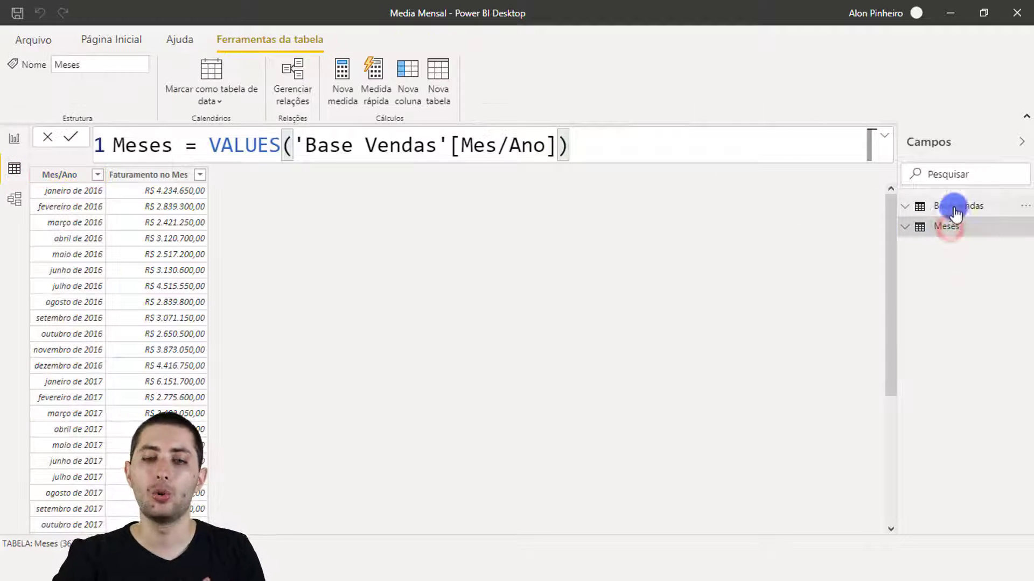
left_click_drag(892, 217, 1004, 243)
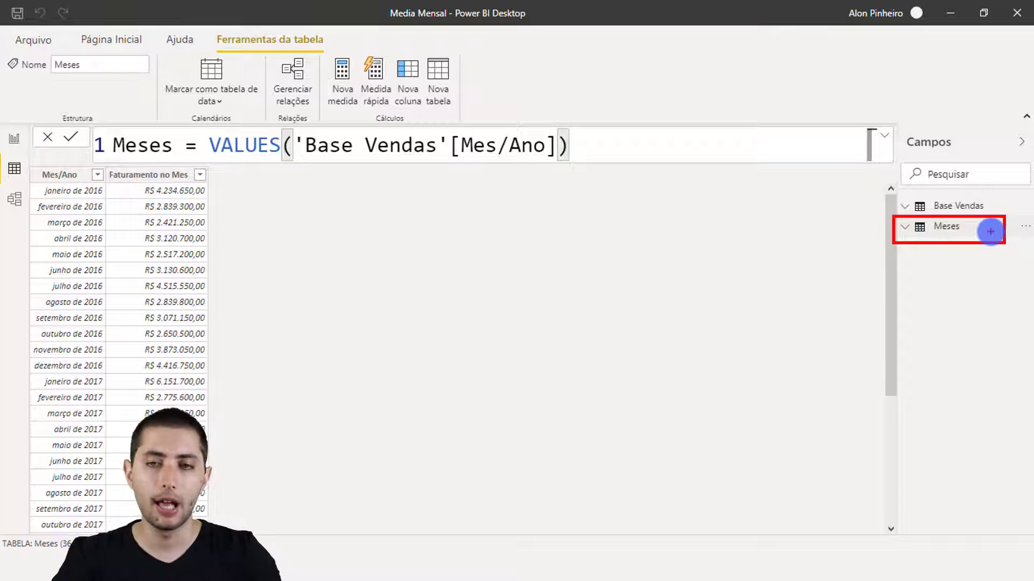
key("Escape")
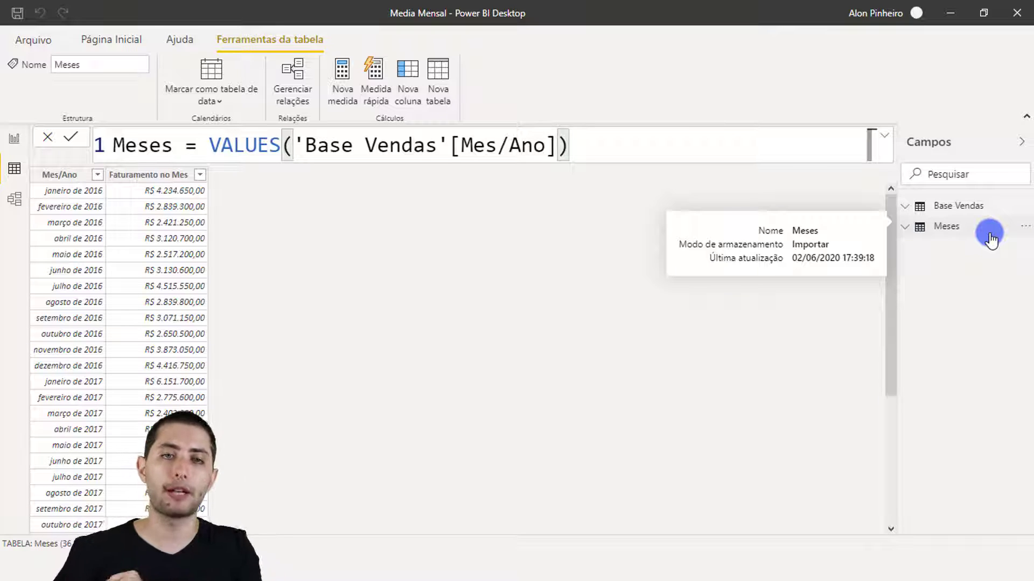
key("ctrl+2")
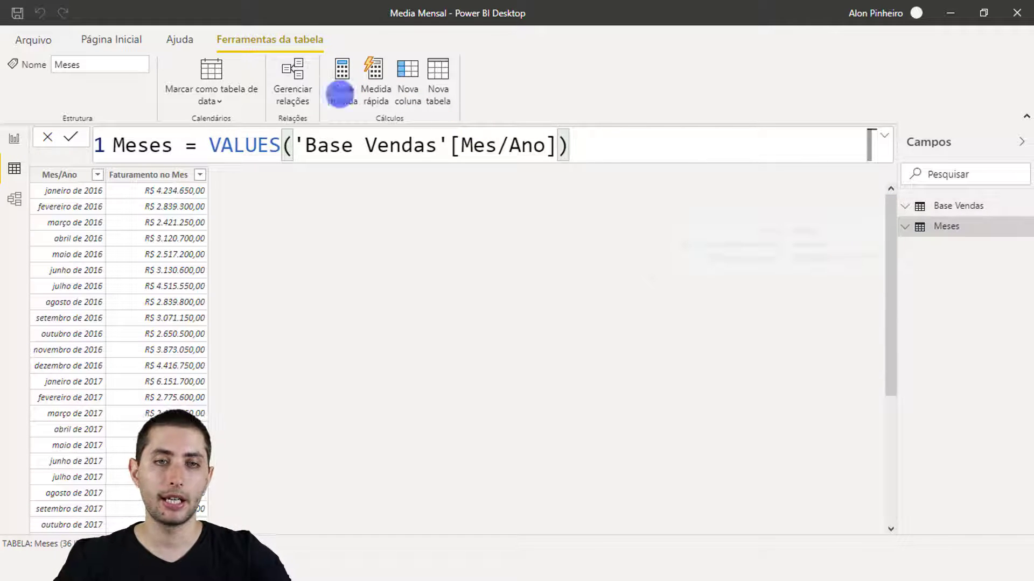
mouse_move(200, 124)
left_mouse_down()
mouse_move(309, 153)
mouse_move(540, 173)
mouse_move(574, 165)
left_mouse_up()
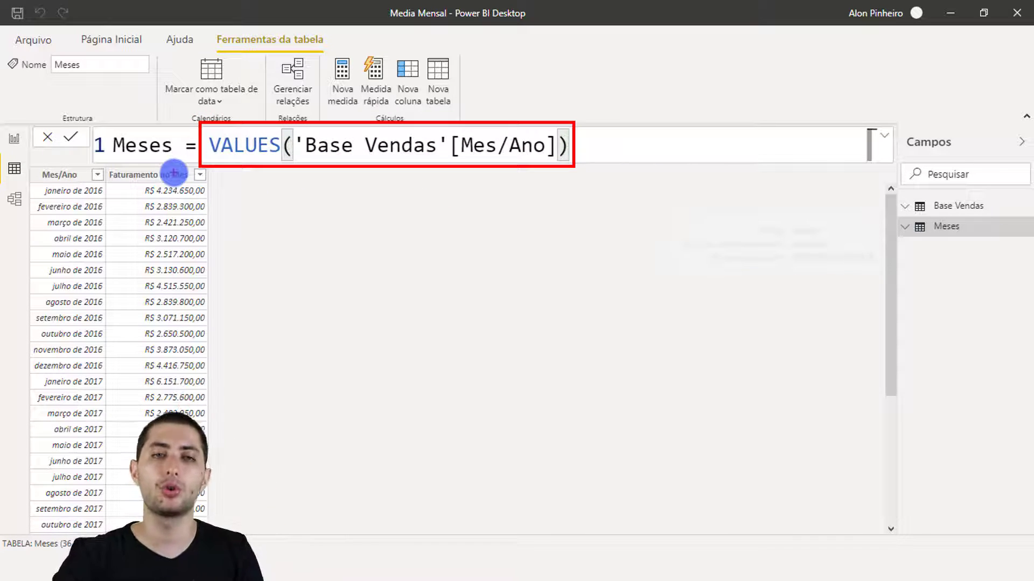
key("Escape")
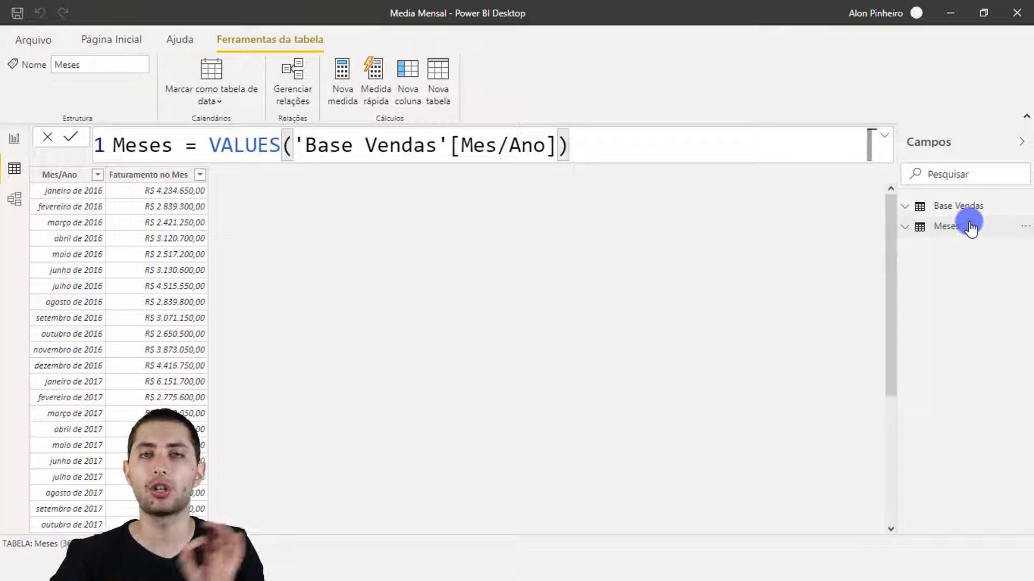
Delete the Meses table from the model and display the Base Vendas data.
mouse_move(970, 229)
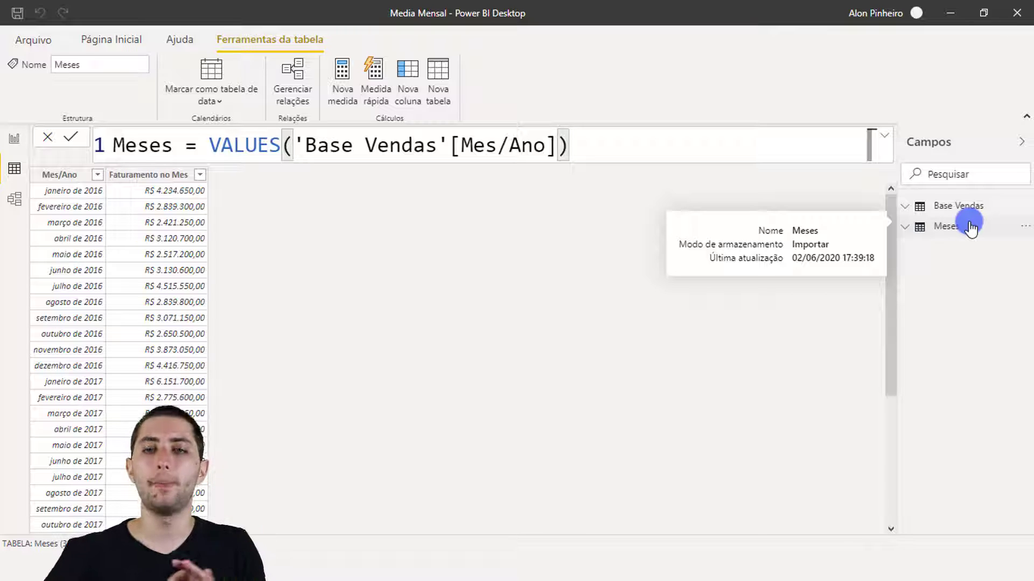
left_click(1024, 231)
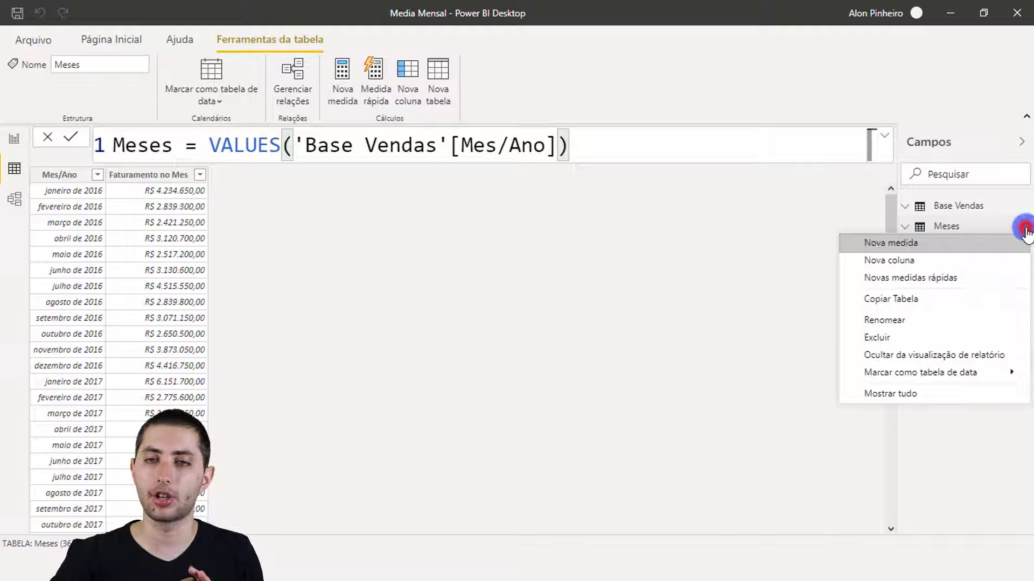
left_click(926, 339)
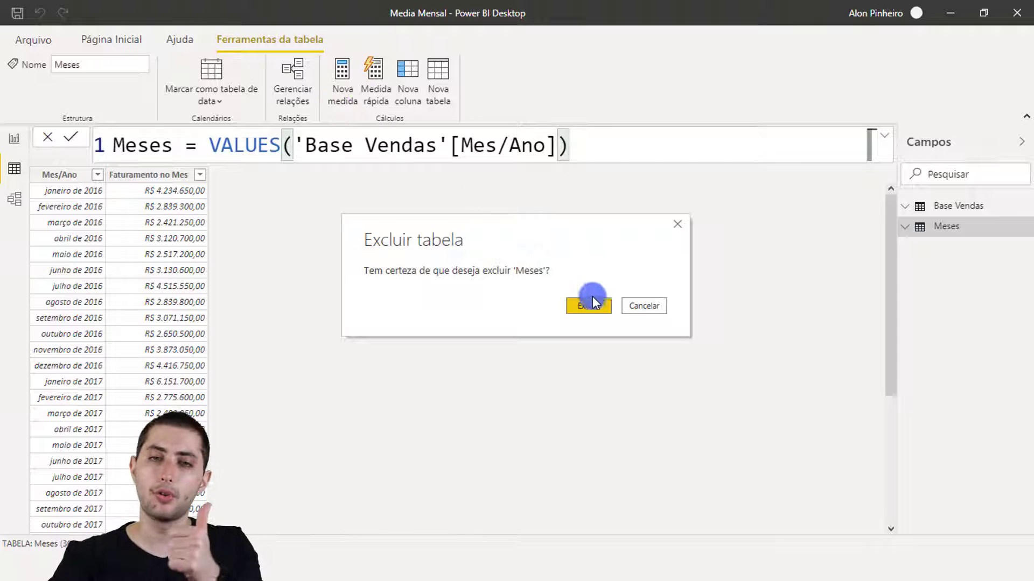
left_click(589, 305)
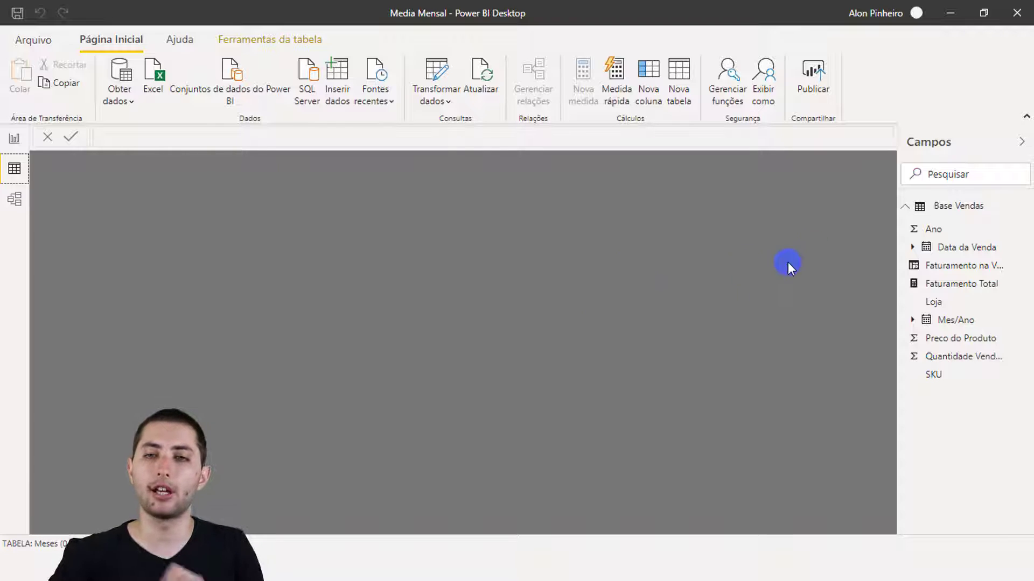
left_click(913, 206)
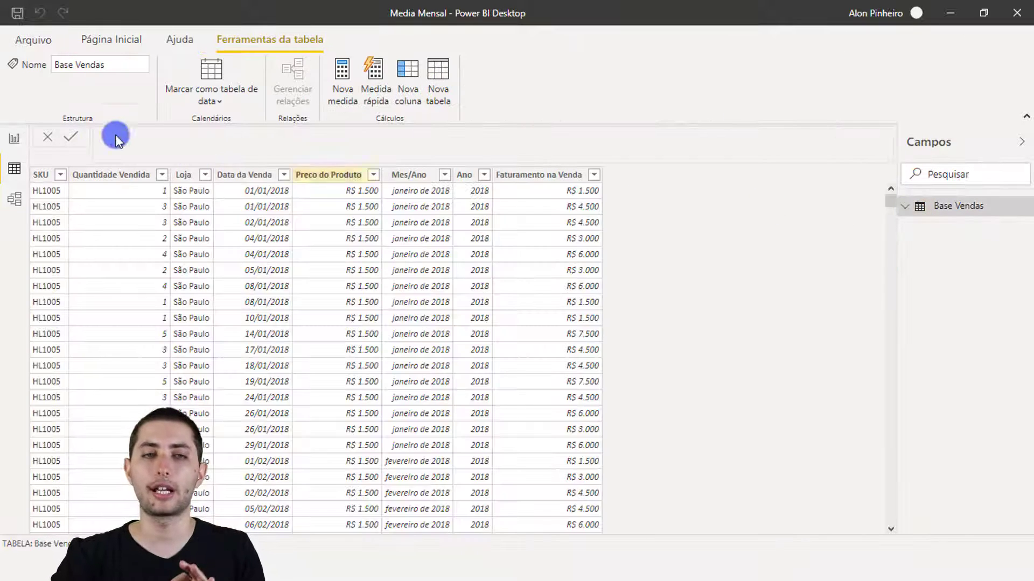
Return to the report page, check the card's broken field reference, and remove that field from the card.
left_click(11, 143)
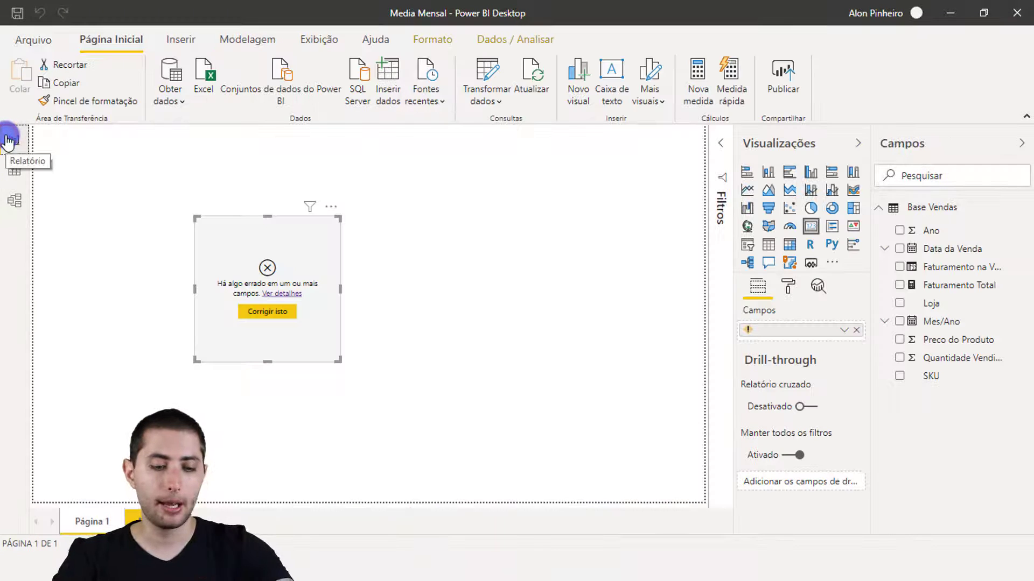
mouse_move(157, 201)
left_mouse_down()
mouse_move(364, 340)
mouse_move(378, 373)
left_mouse_up()
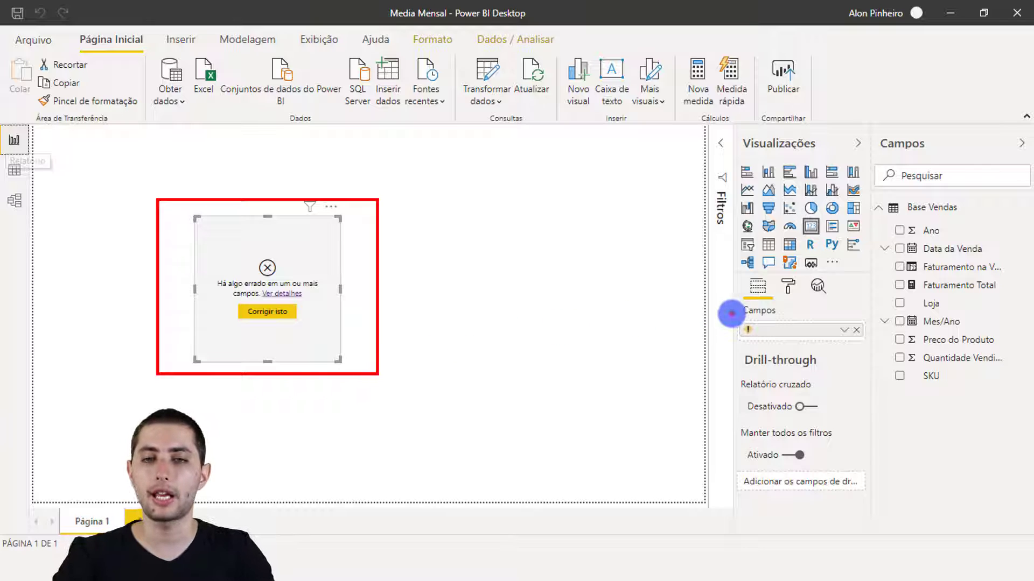
mouse_move(731, 313)
left_mouse_down()
mouse_move(801, 340)
mouse_move(873, 343)
left_mouse_up()
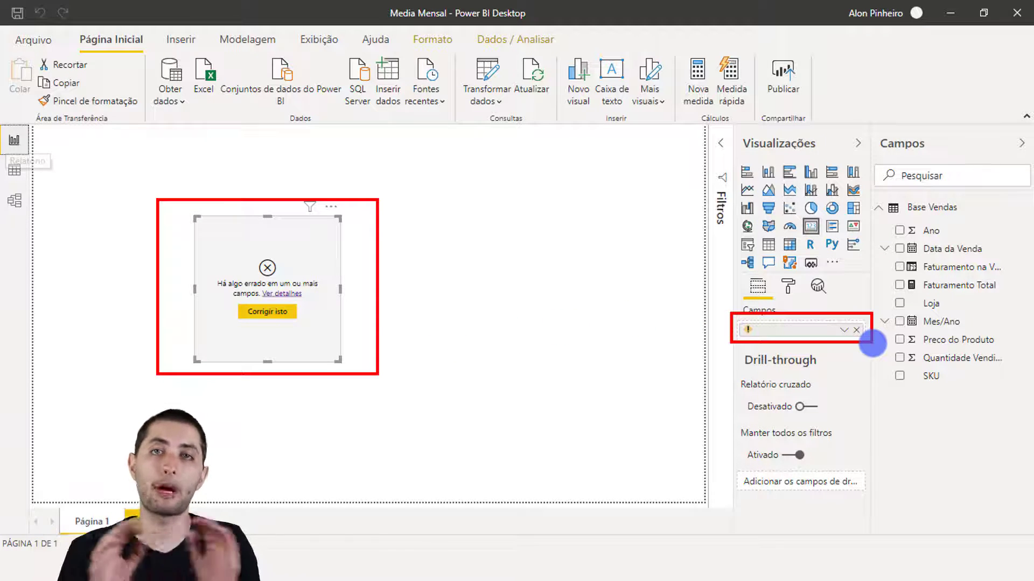
key("Escape")
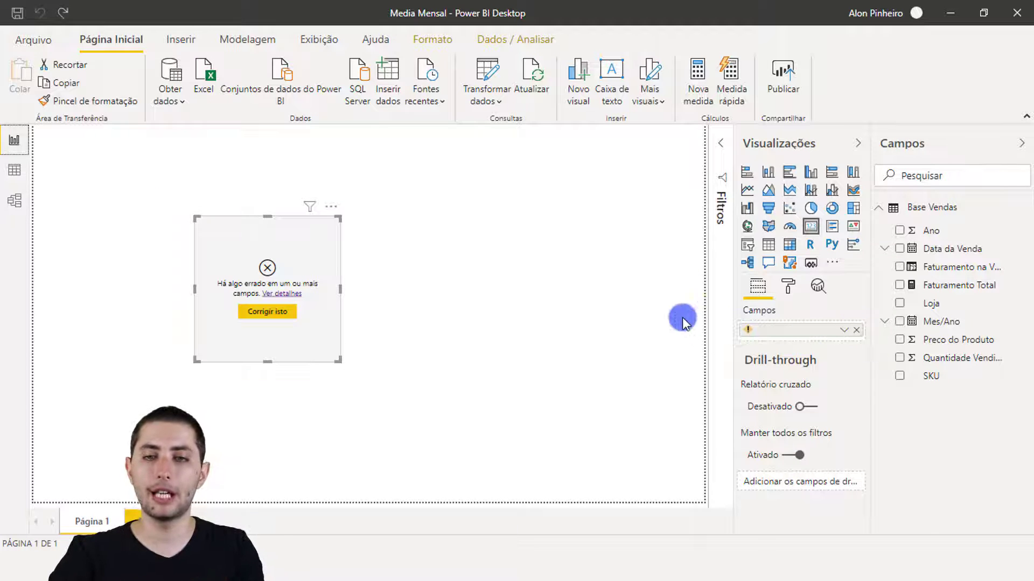
left_click(856, 330)
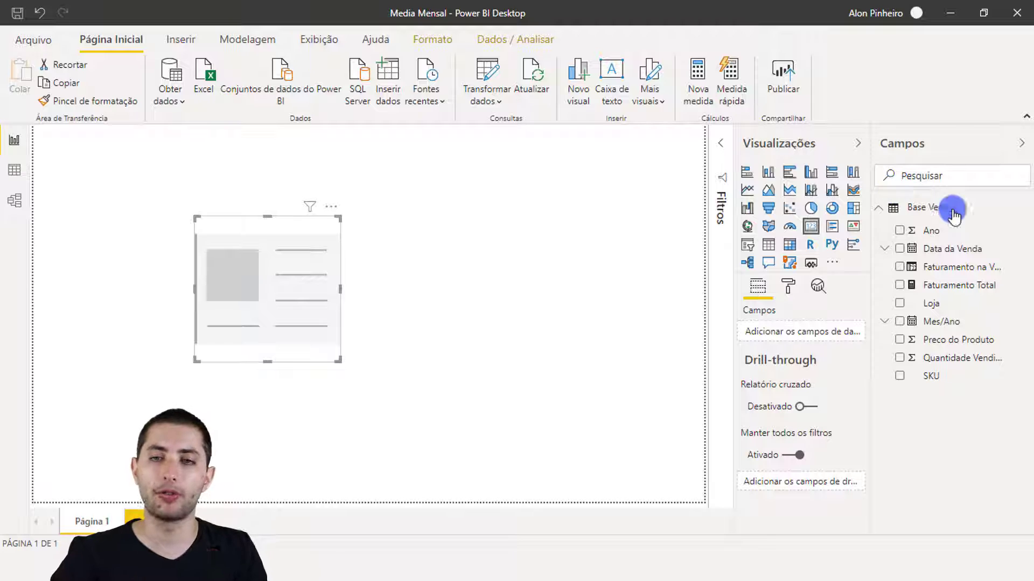
Create a new measure in the Base Vendas table and expand the formula editor with enlarged text.
right_click(955, 266)
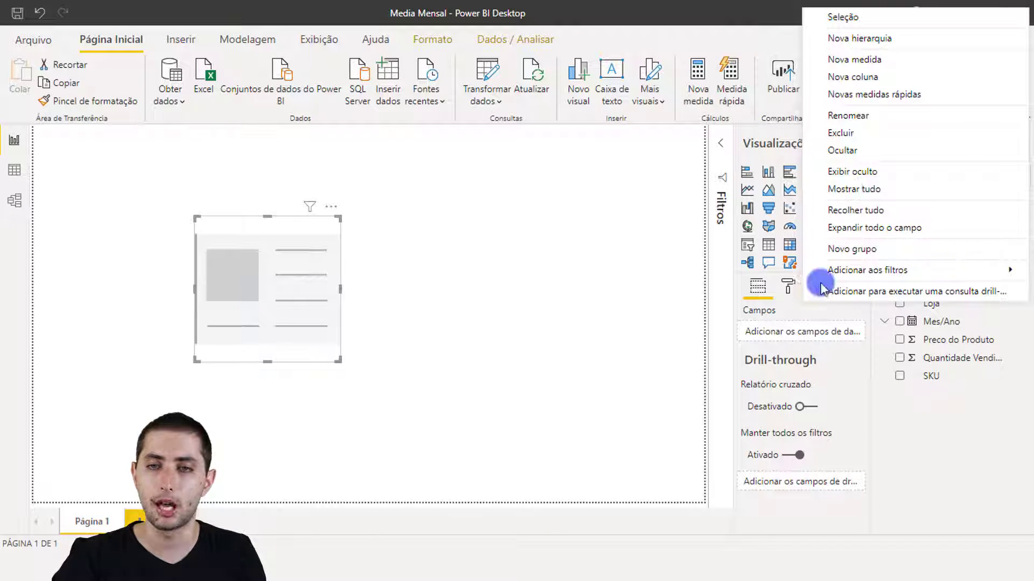
left_click(835, 60)
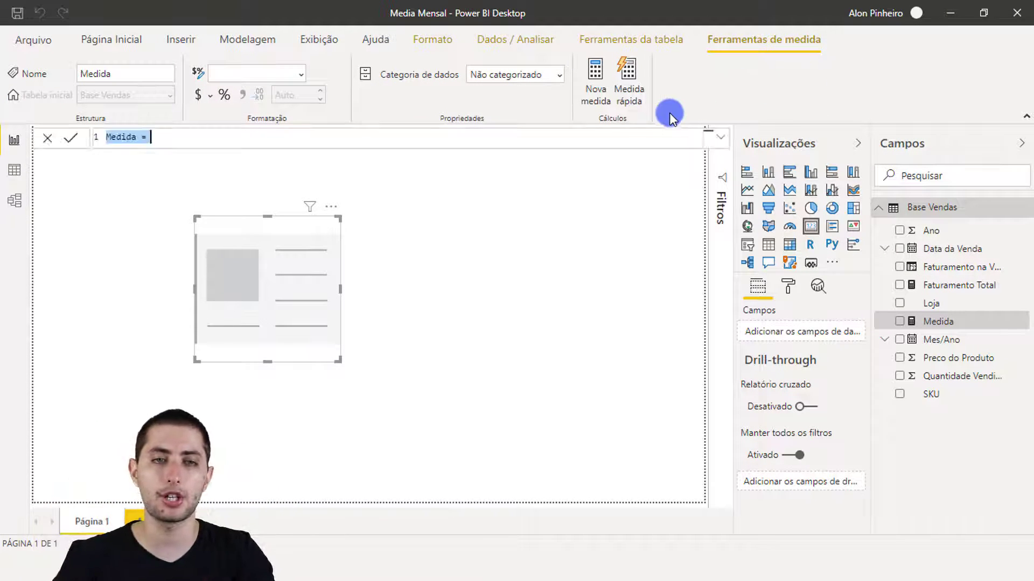
scroll(279, 134, "up", 3, "ctrl")
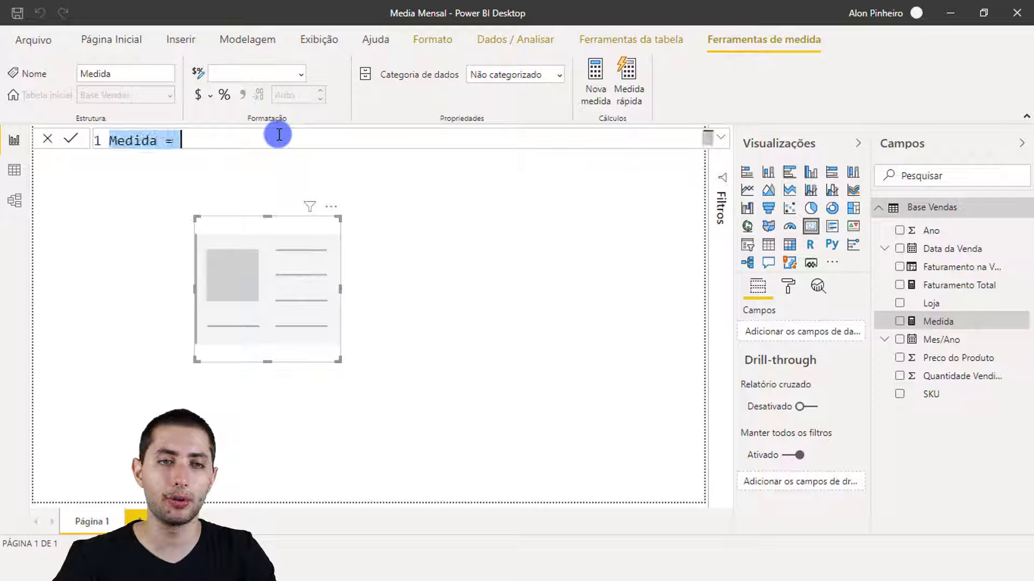
scroll(279, 134, "up", 2, "ctrl")
left_click(721, 138)
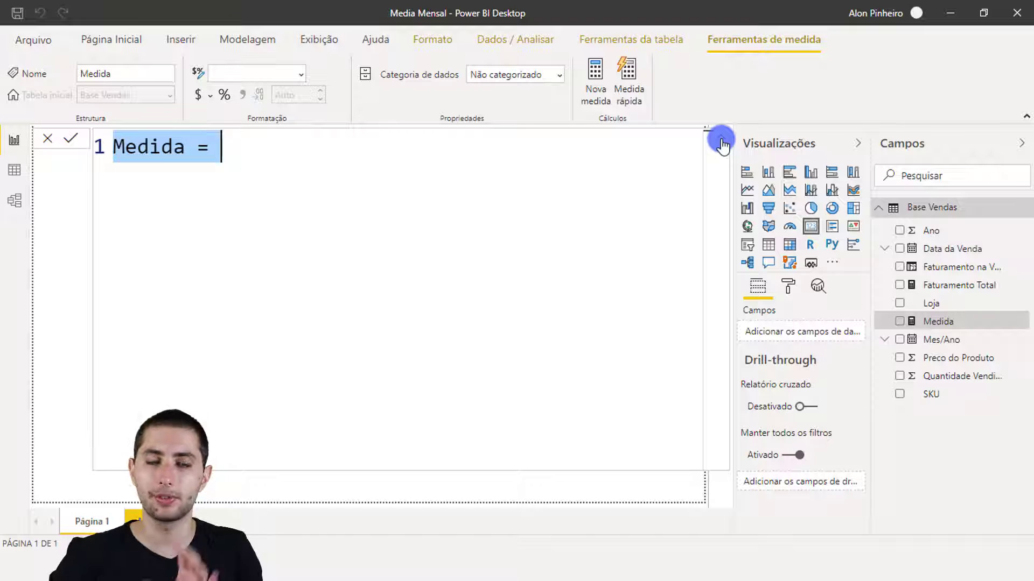
left_click(721, 140)
left_click(721, 139)
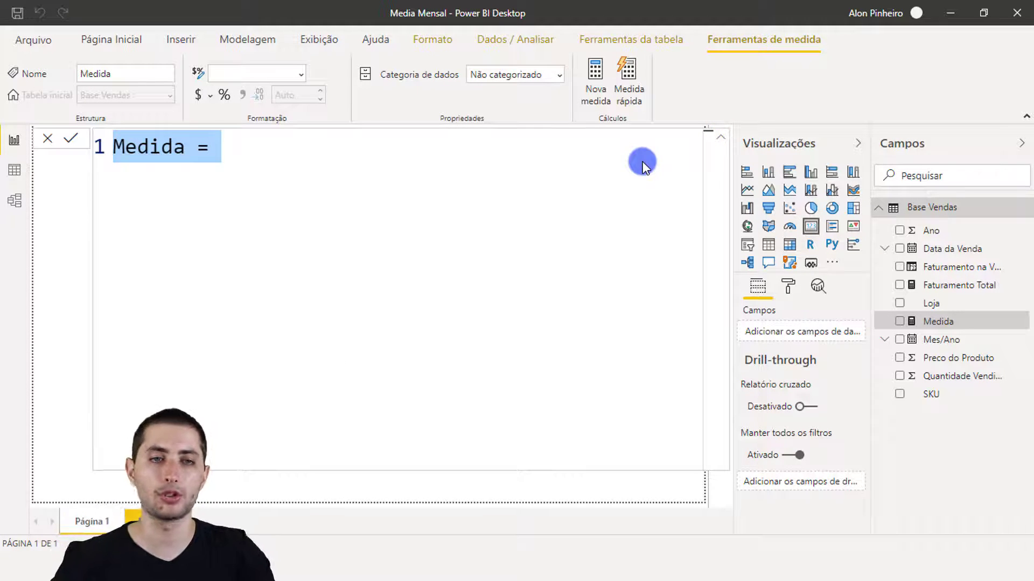
scroll(328, 192, "up", 2)
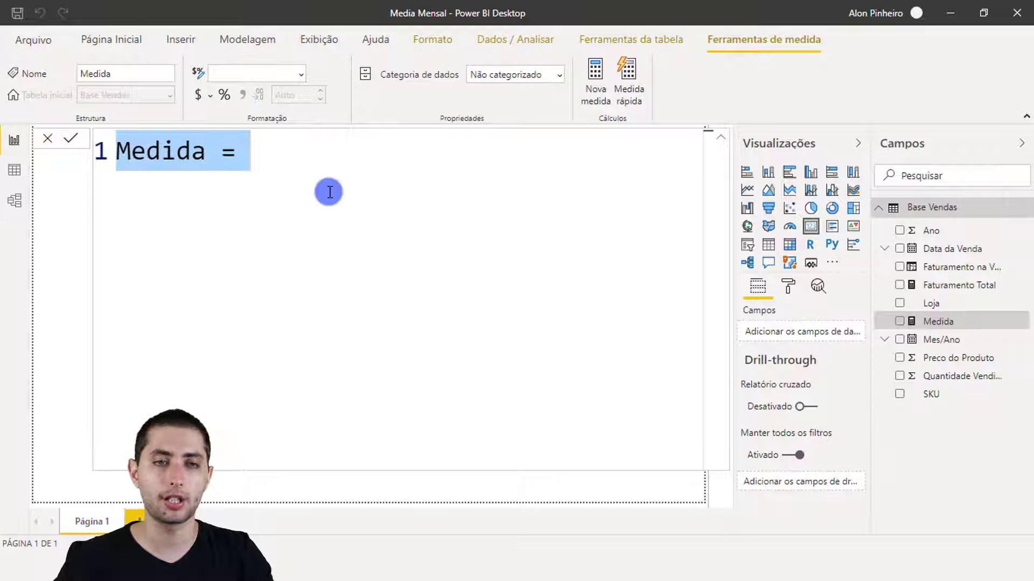
scroll(329, 192, "down", 3)
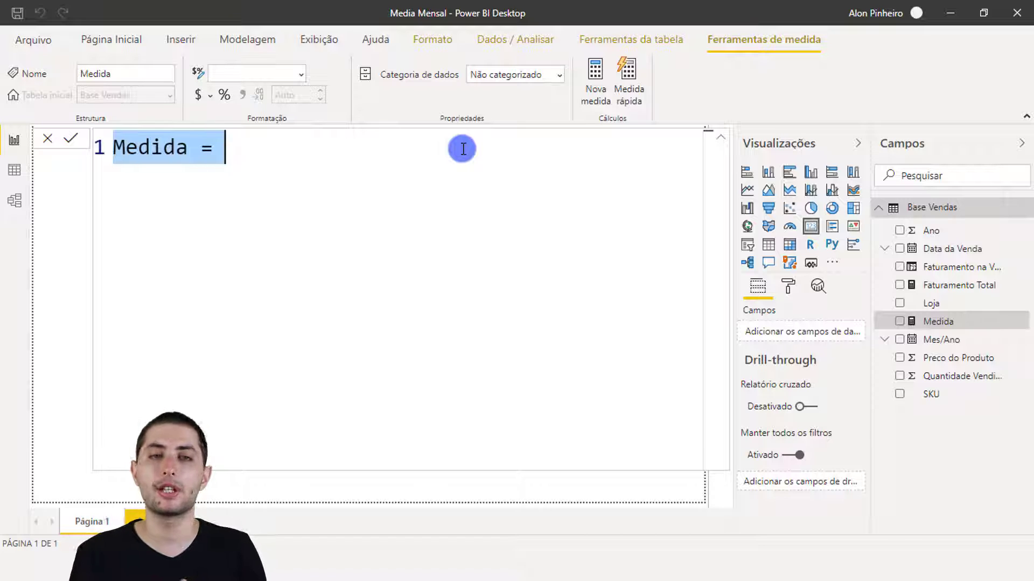
Name the new measure Faturamento Medio Mensal and start a second line for its formula.
type("Fa")
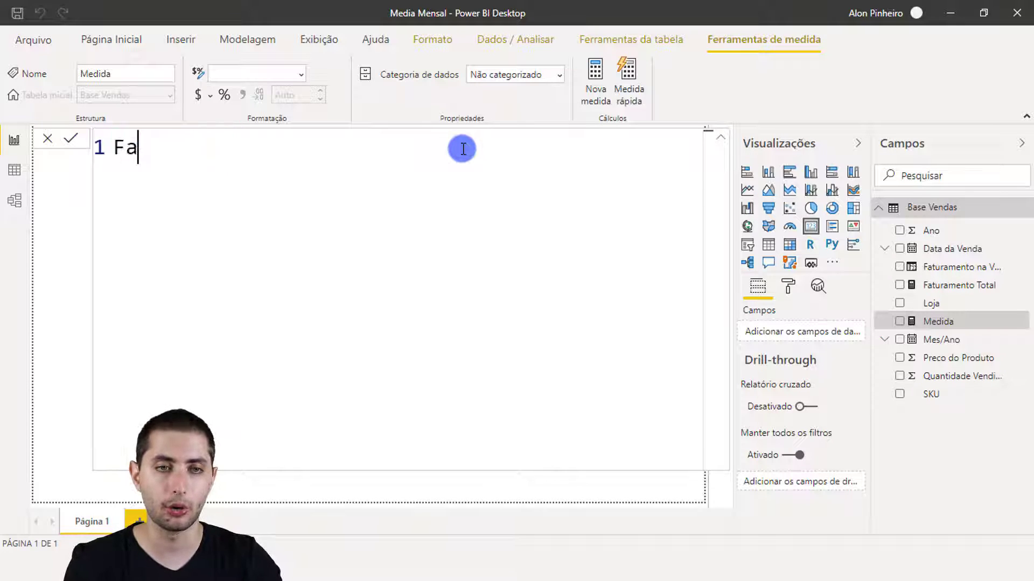
type("turamento Medio Mensal =")
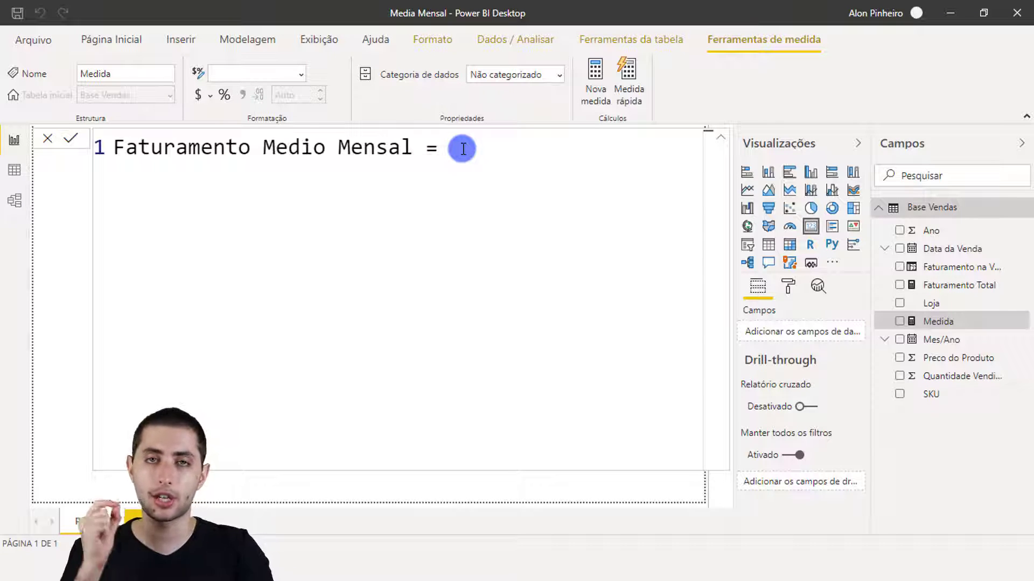
key("shift+Return")
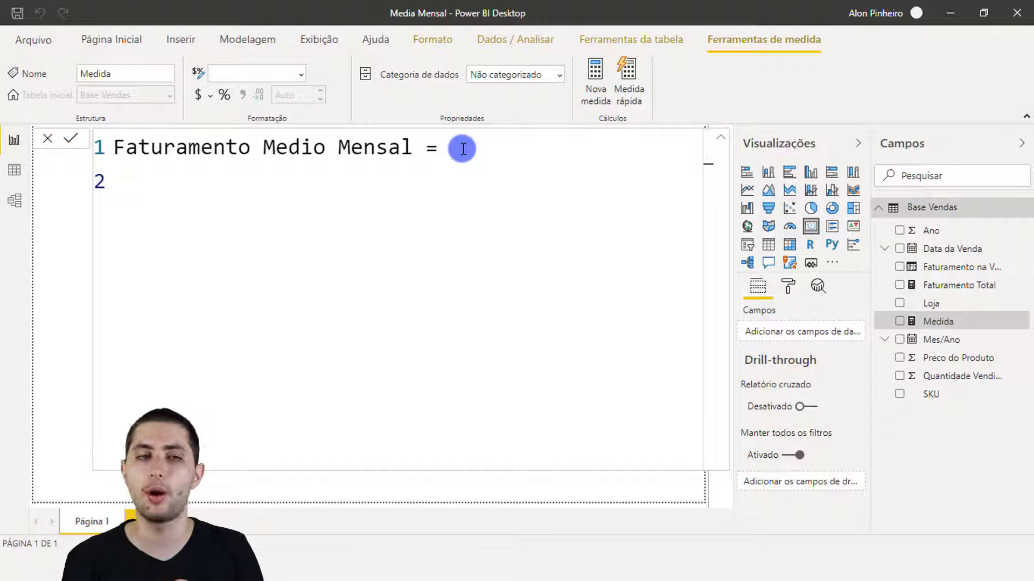
Begin the measure's formula with the AVERAGE function and review the column argument it expects.
type("avera")
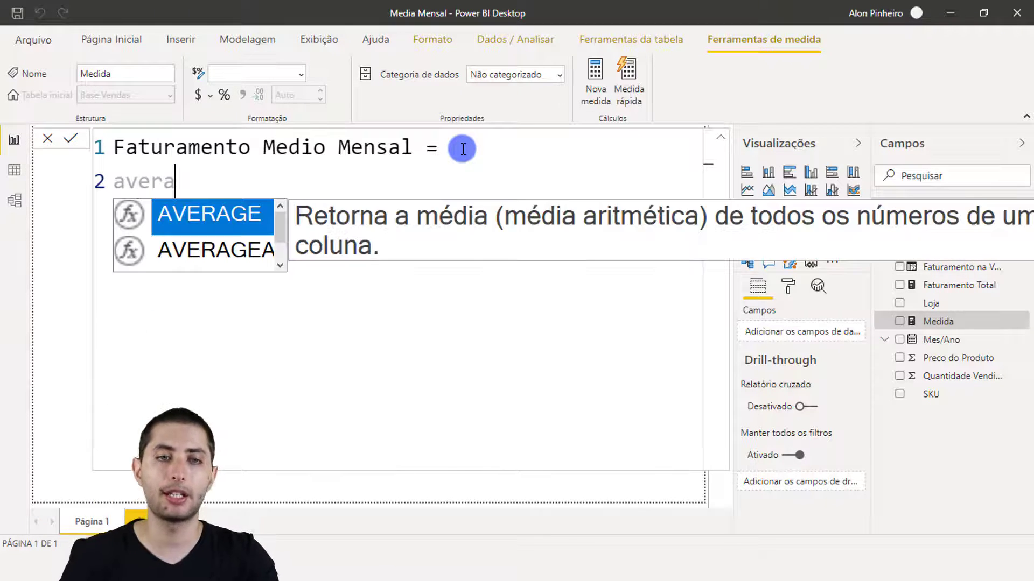
key("Tab")
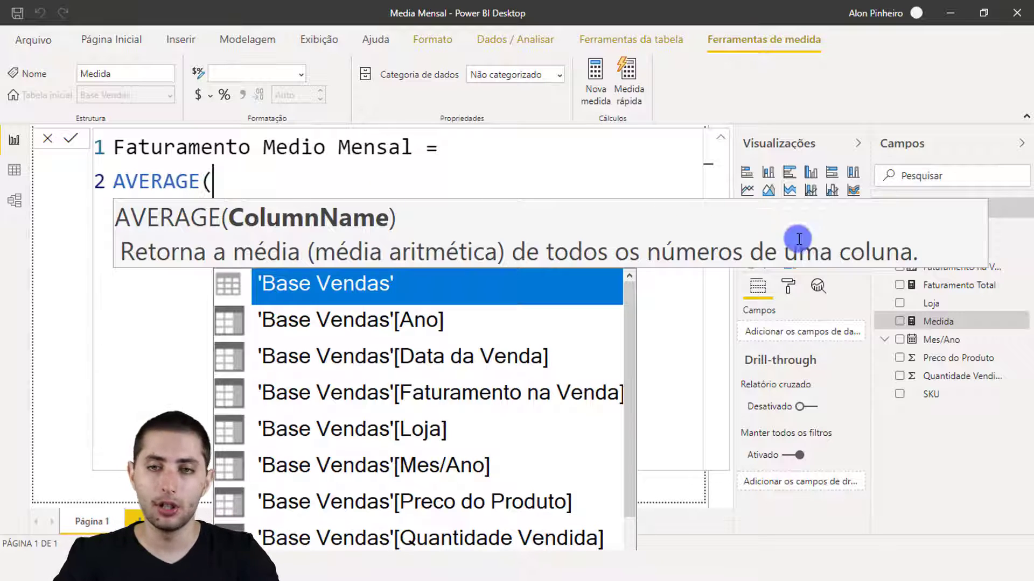
left_click_drag(865, 202, 1030, 517)
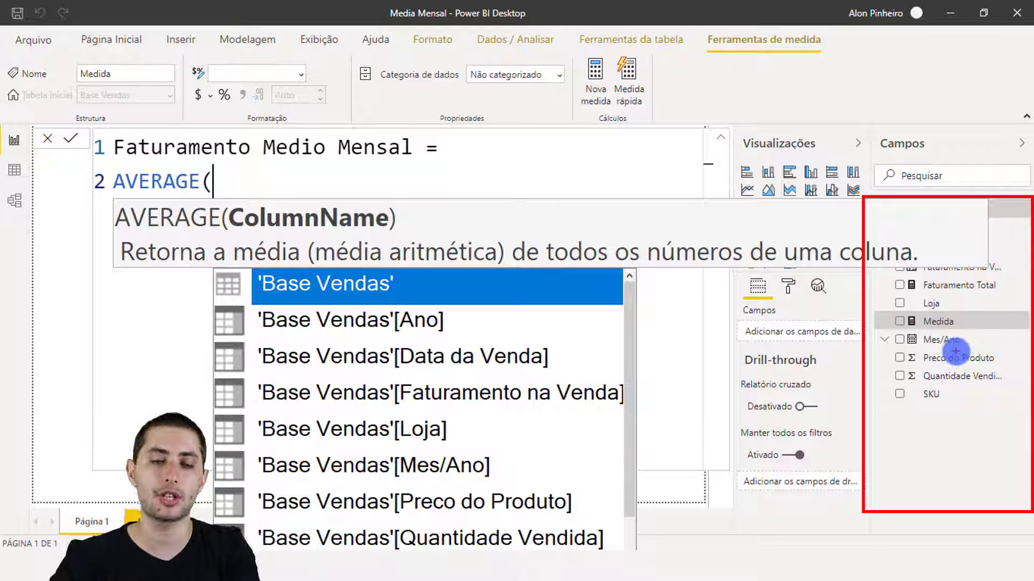
left_click(563, 183)
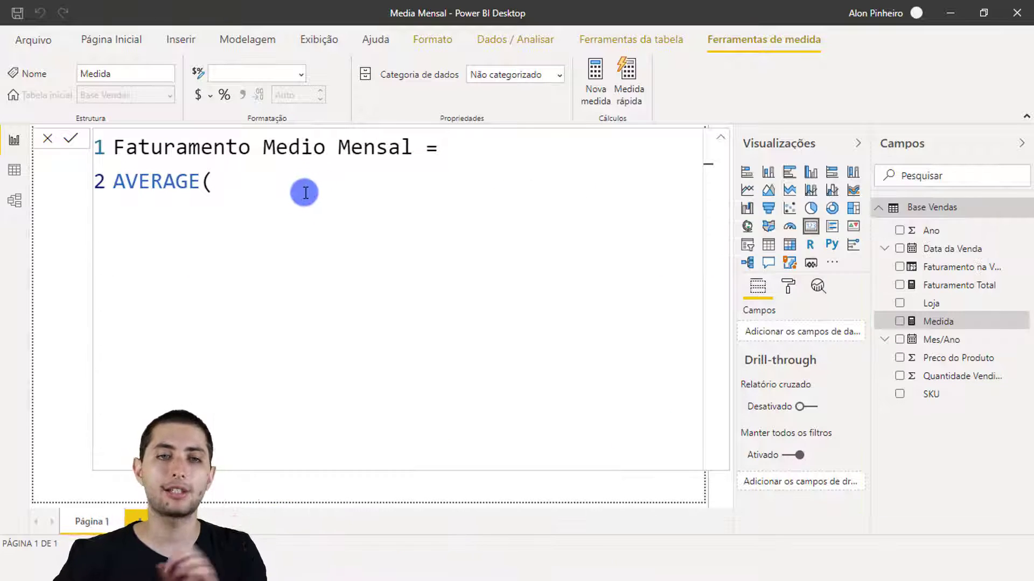
Change the function from AVERAGE to AVERAGEX and review its Tabela and Expressão arguments.
key("BackSpace")
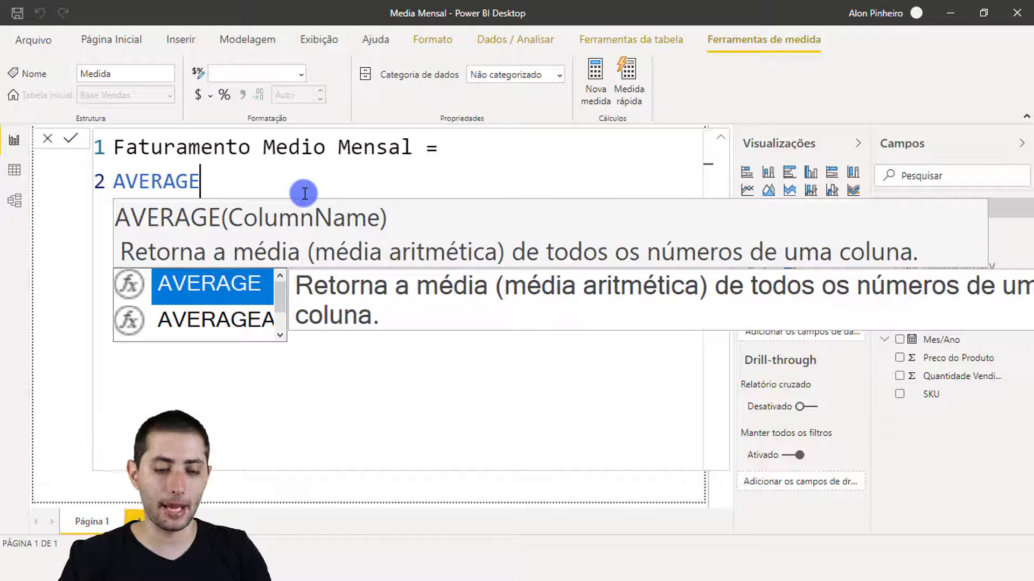
key("Down")
key("Down")
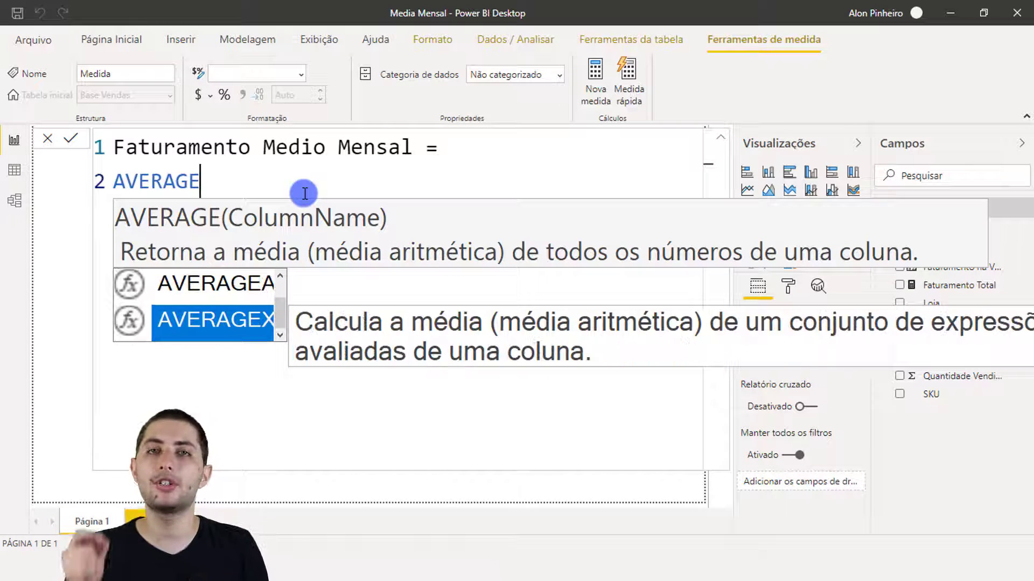
type("X(")
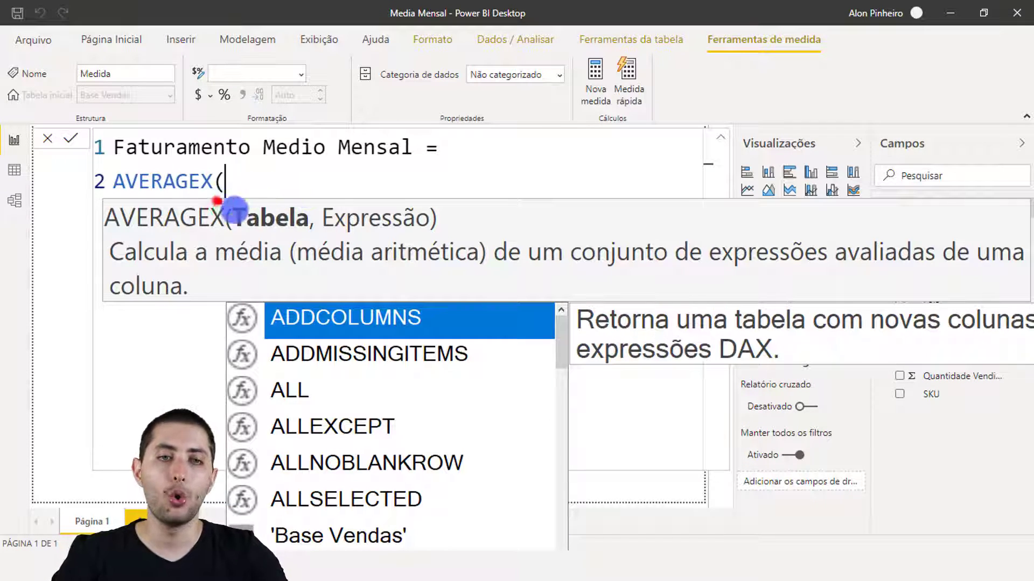
left_click_drag(217, 201, 315, 230)
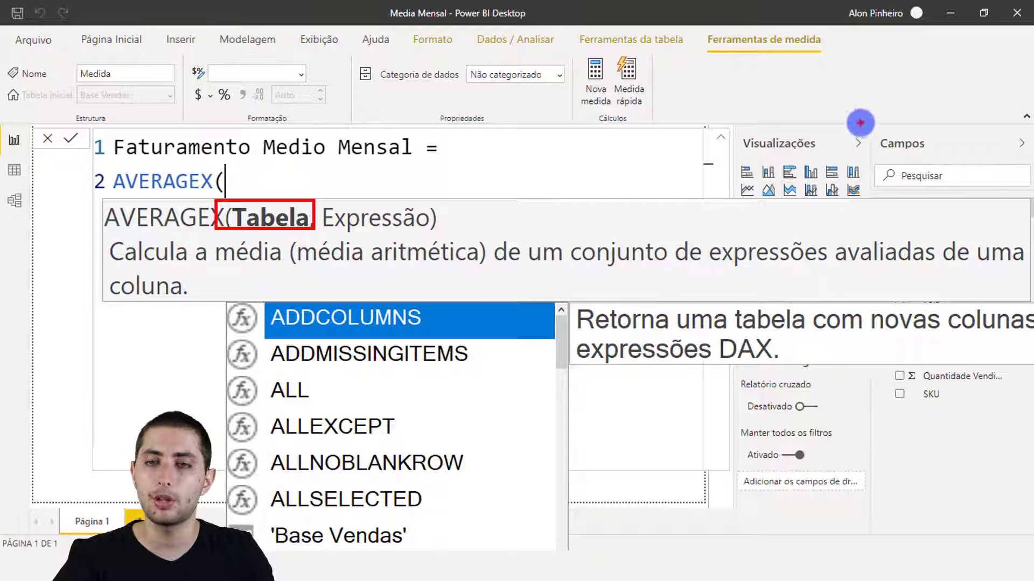
mouse_move(860, 123)
left_mouse_down()
mouse_move(1022, 346)
mouse_move(1031, 426)
left_mouse_up()
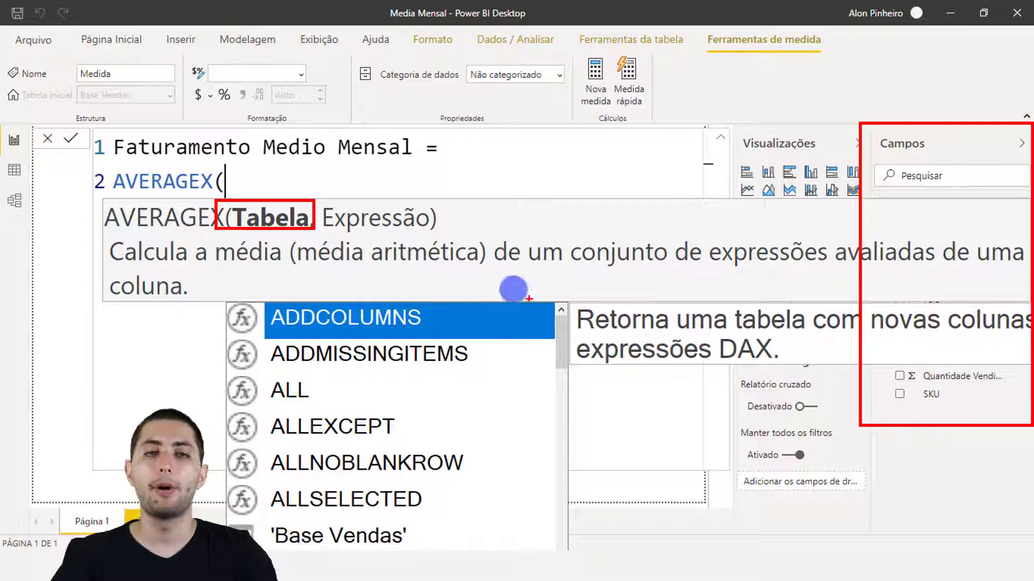
key("Escape")
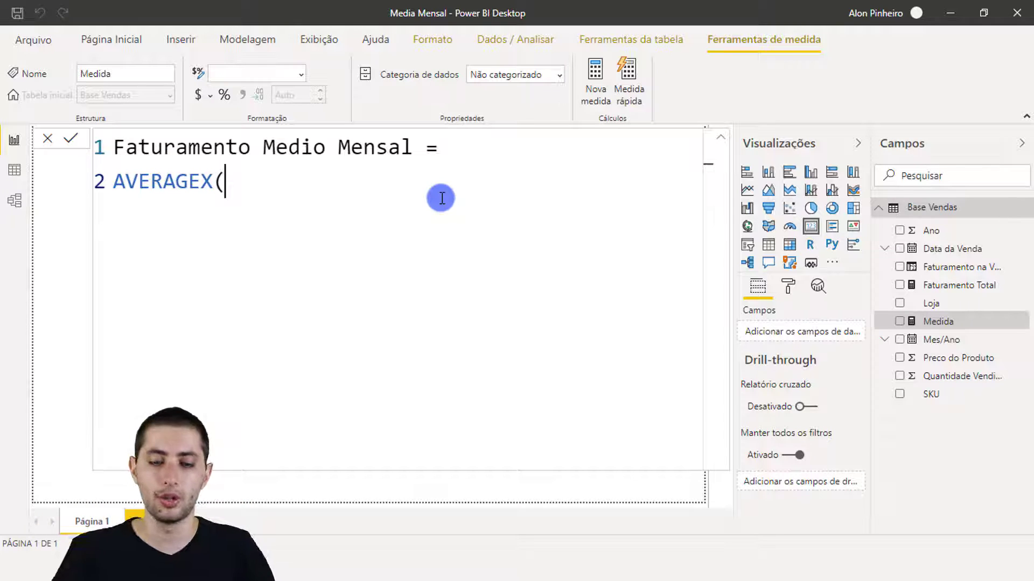
key("ctrl+space")
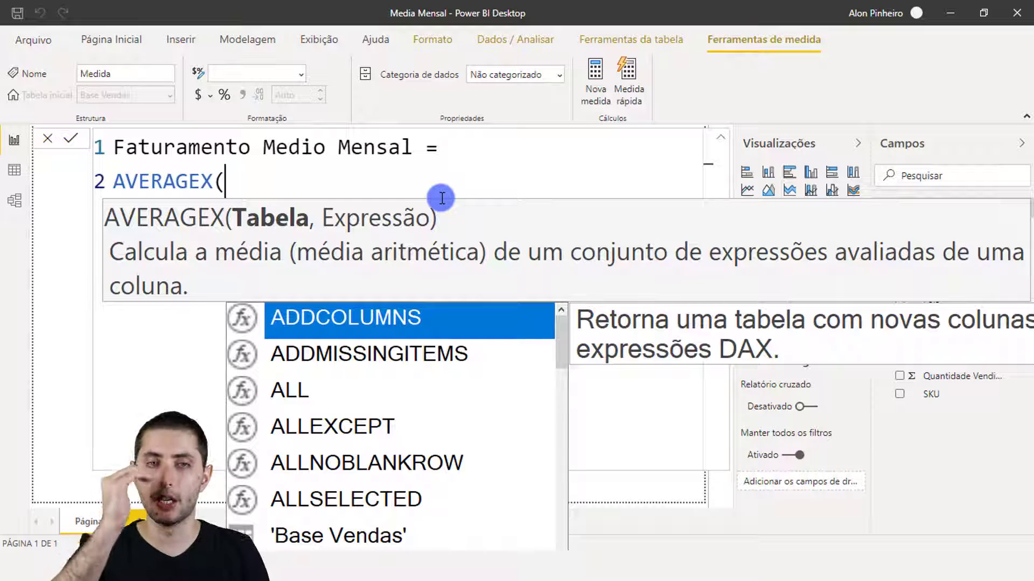
On a new line, enter VALUES('Base Vendas'[Mes/Ano]) as the table argument of AVERAGEX.
key("shift+Return")
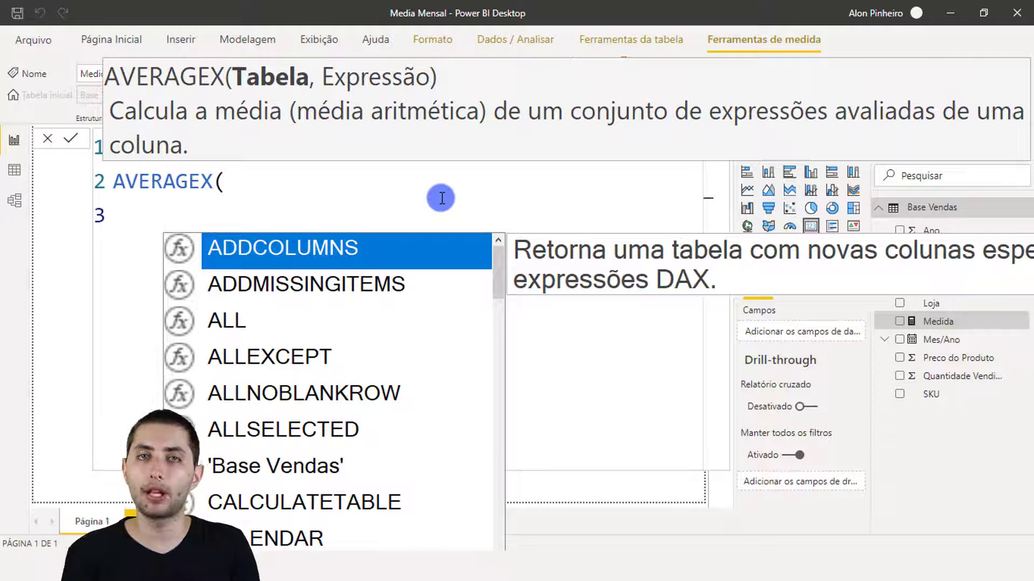
type("values")
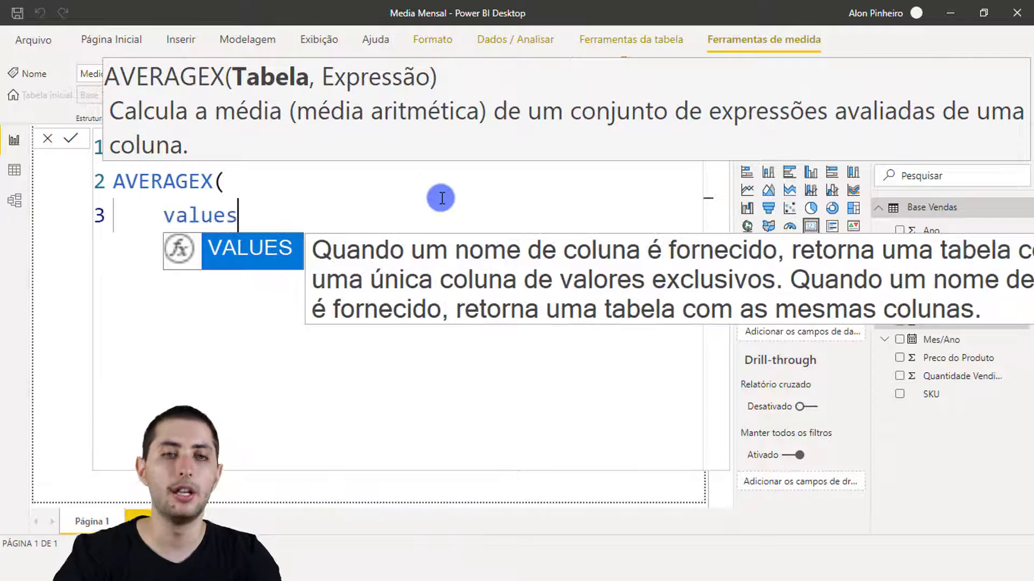
key("Tab")
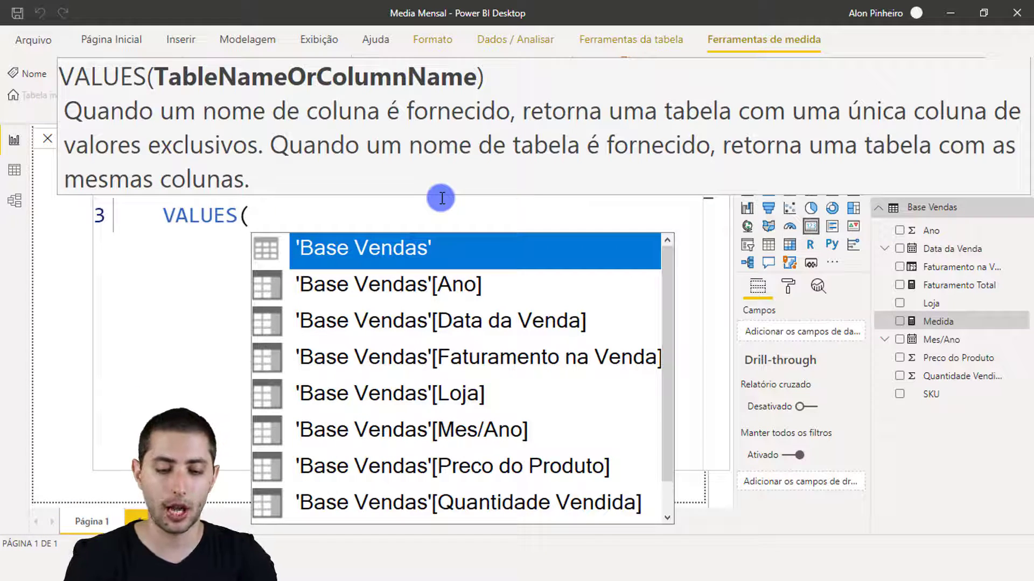
key("Down")
key("Down")
key("Down")
key("Down")
key("Down")
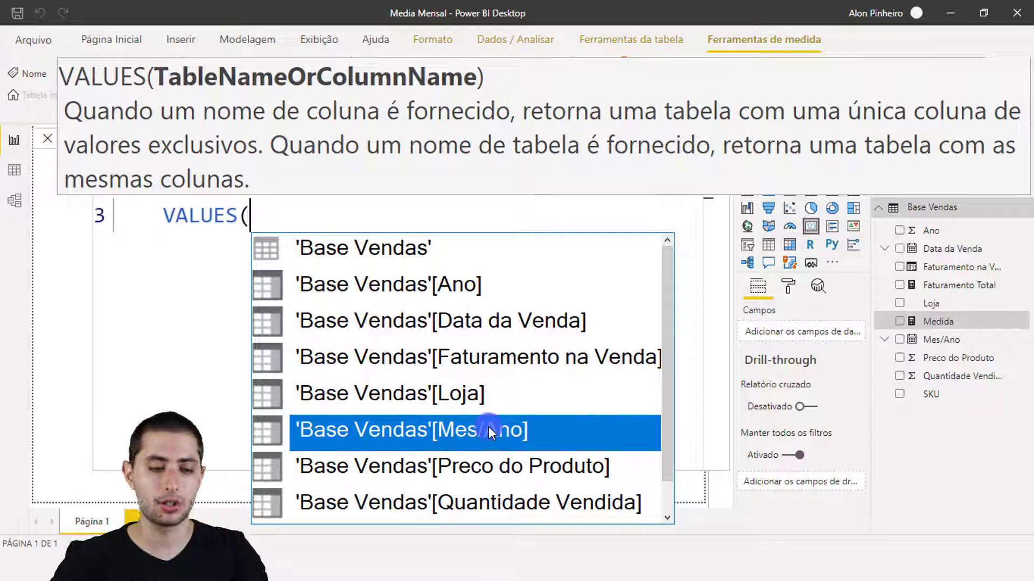
left_click(455, 431)
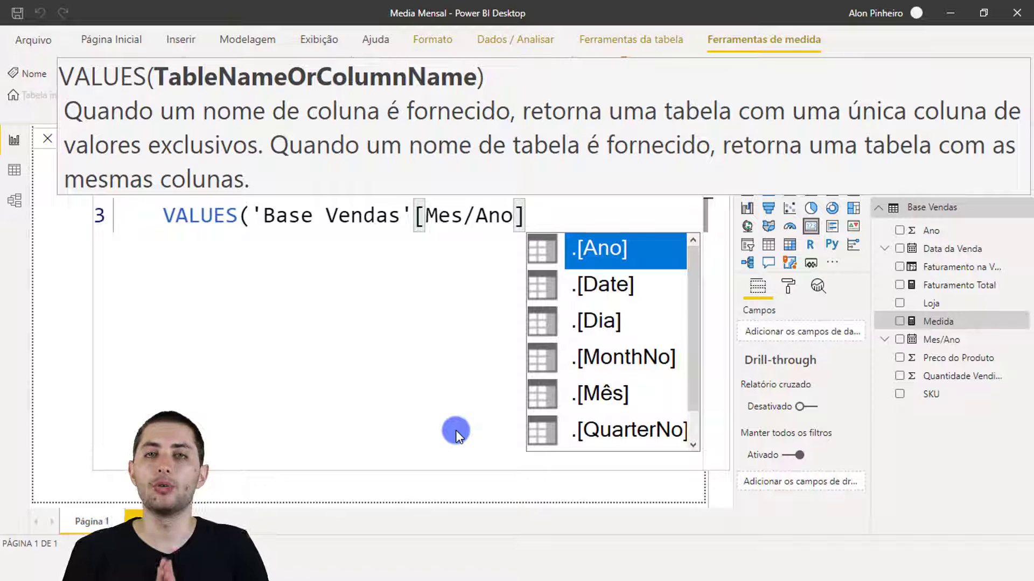
type(")")
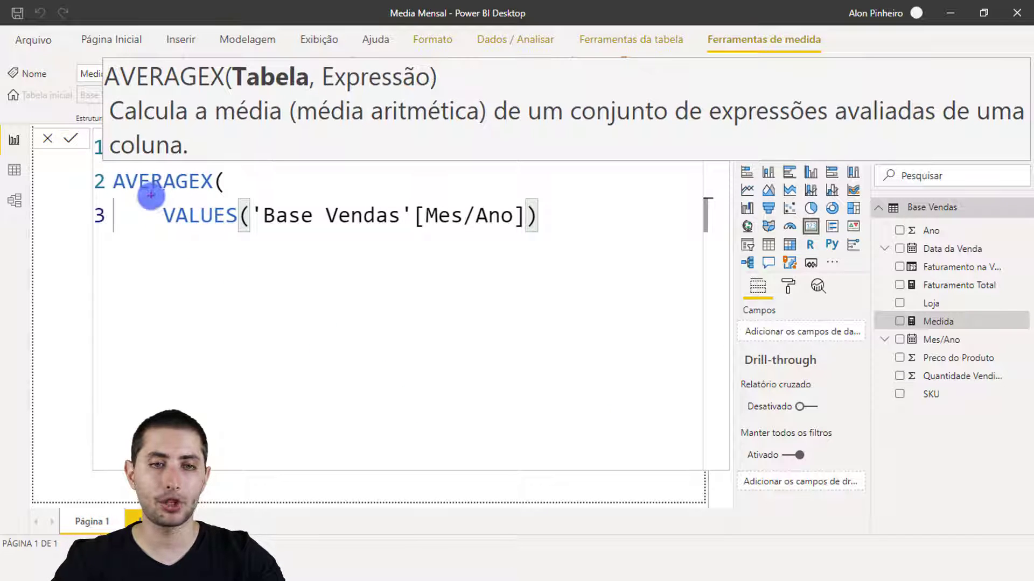
left_click_drag(151, 195, 541, 243)
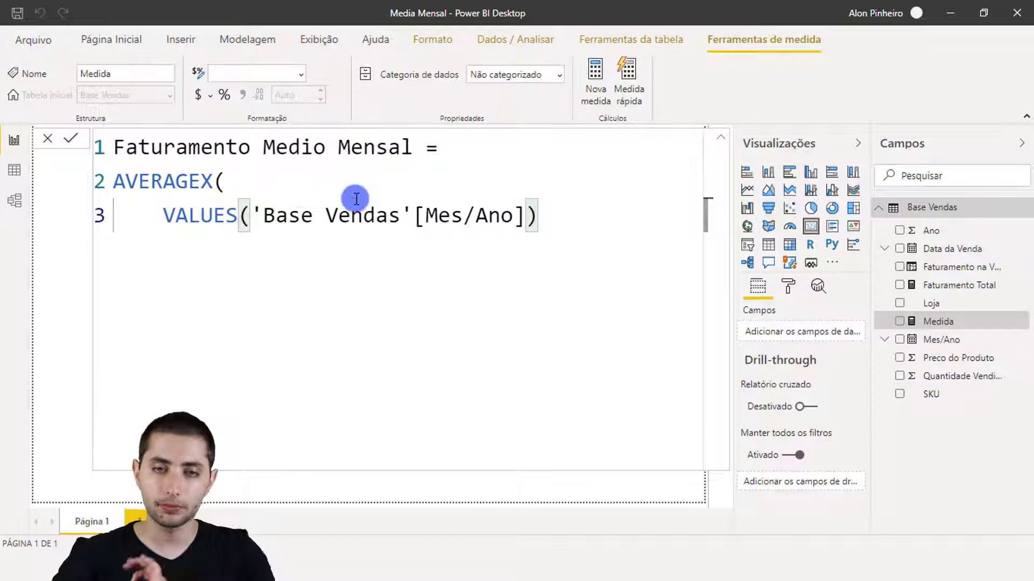
Add [Faturamento Total] on its own line as the expression argument of AVERAGEX, followed by a new line.
type(",")
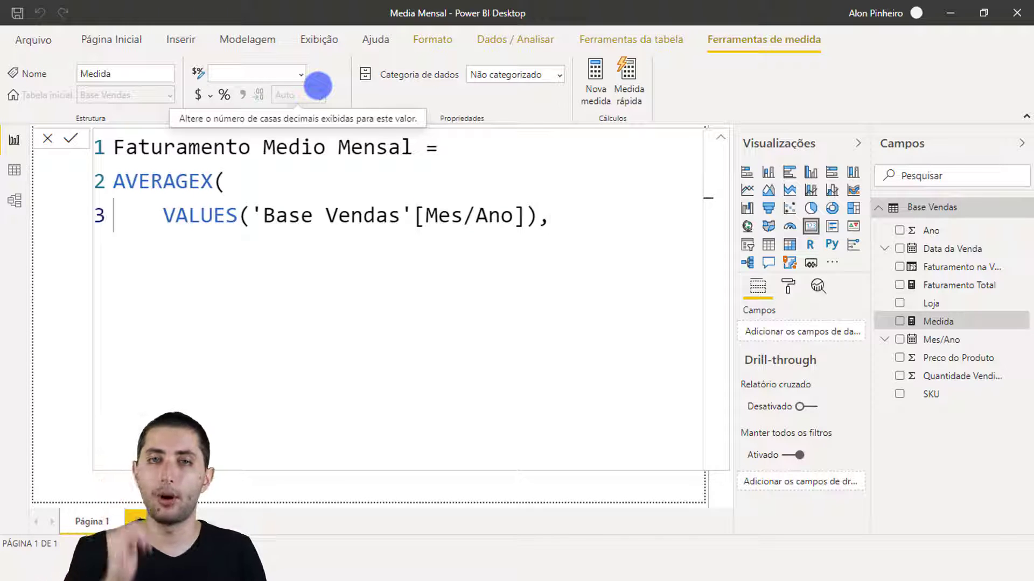
key("shift+Return")
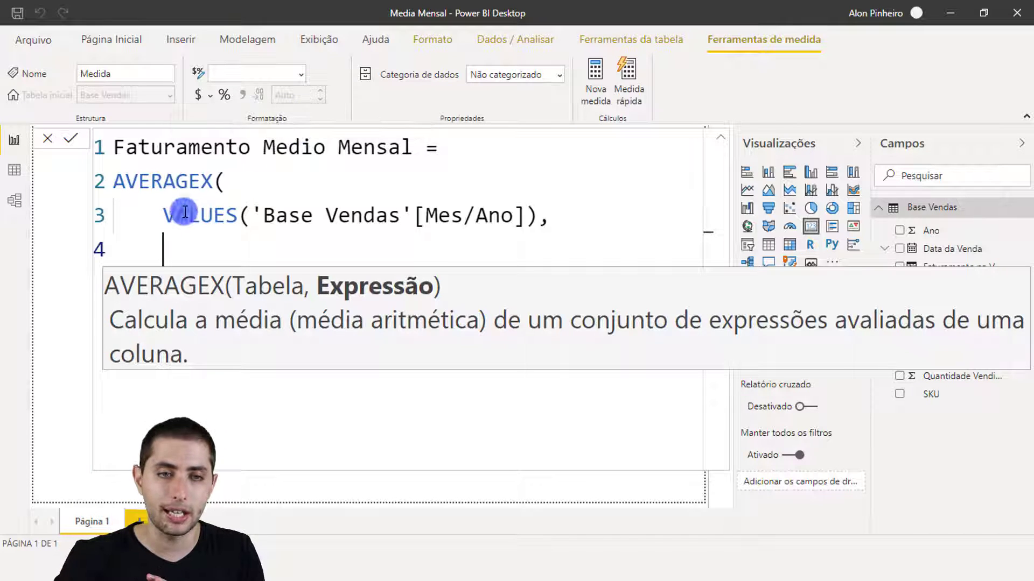
left_click_drag(164, 215, 538, 219)
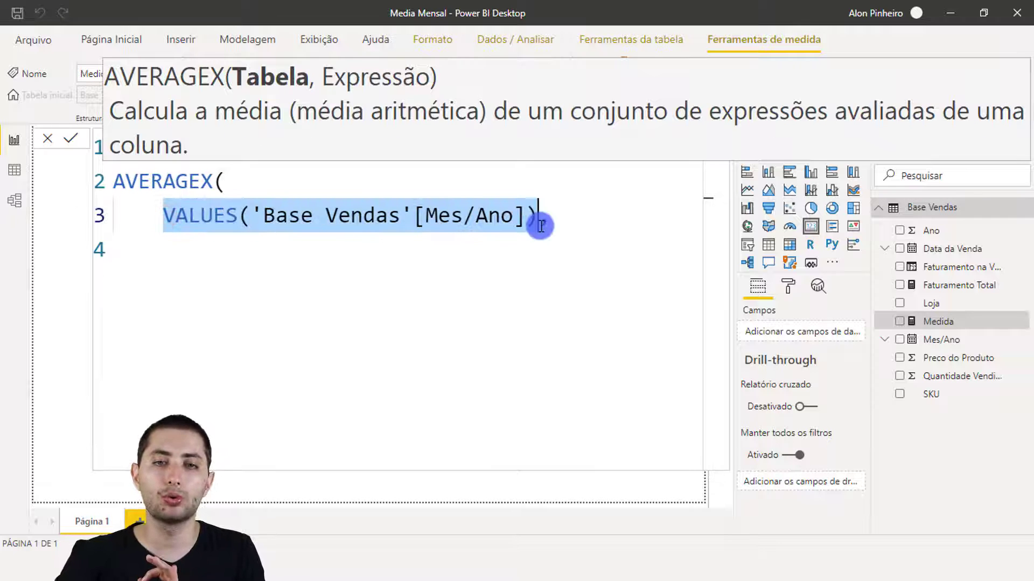
left_click(438, 244)
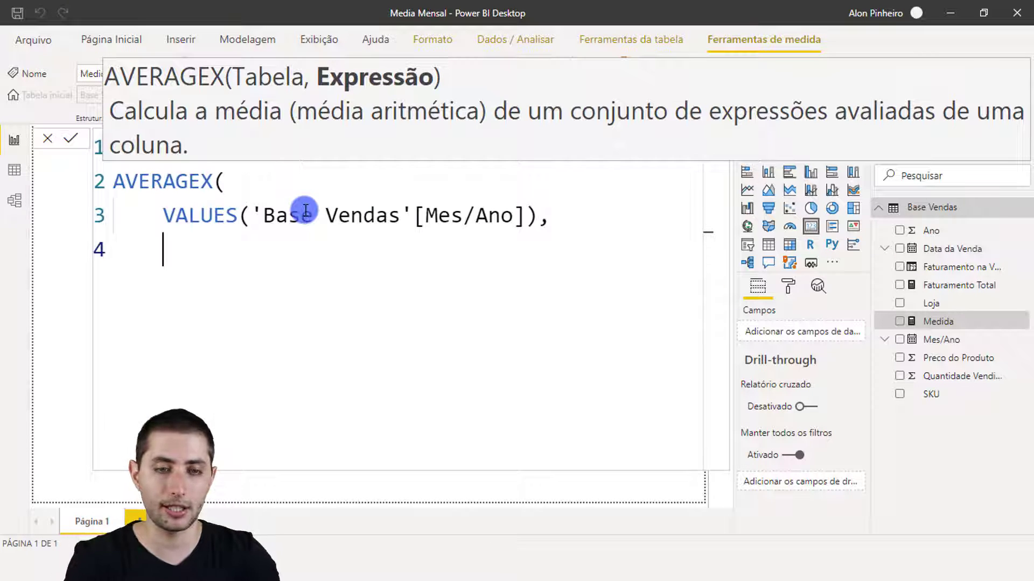
type("fatura")
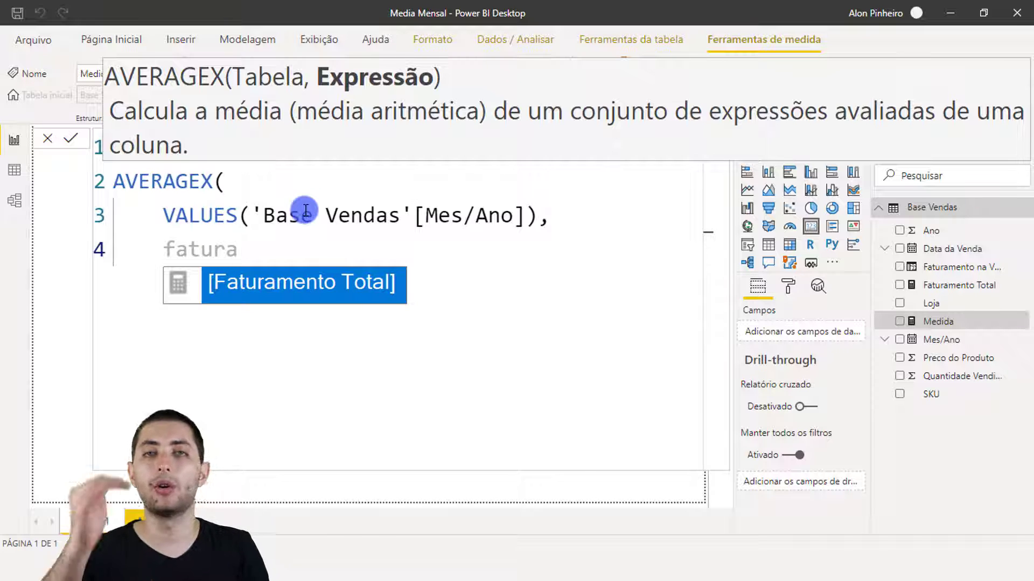
key("Tab")
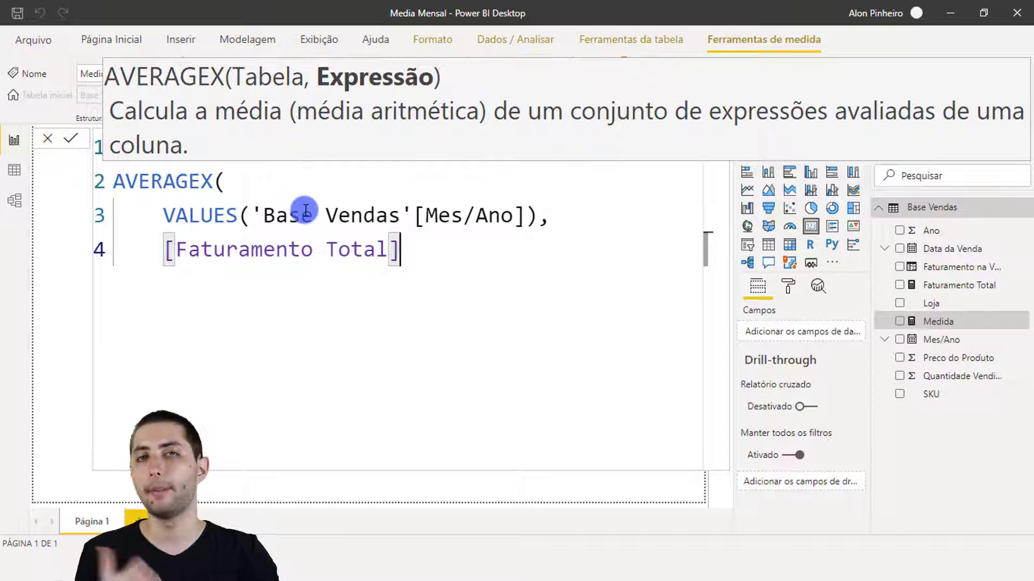
key("Return")
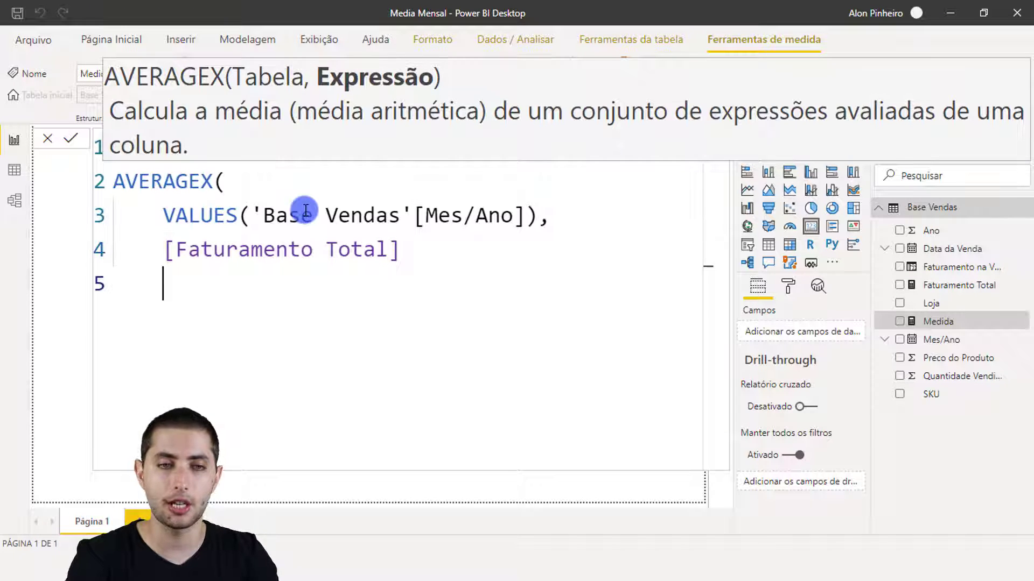
Close the AVERAGEX formula with a parenthesis and commit the Faturamento Medio Mensal measure.
type(")")
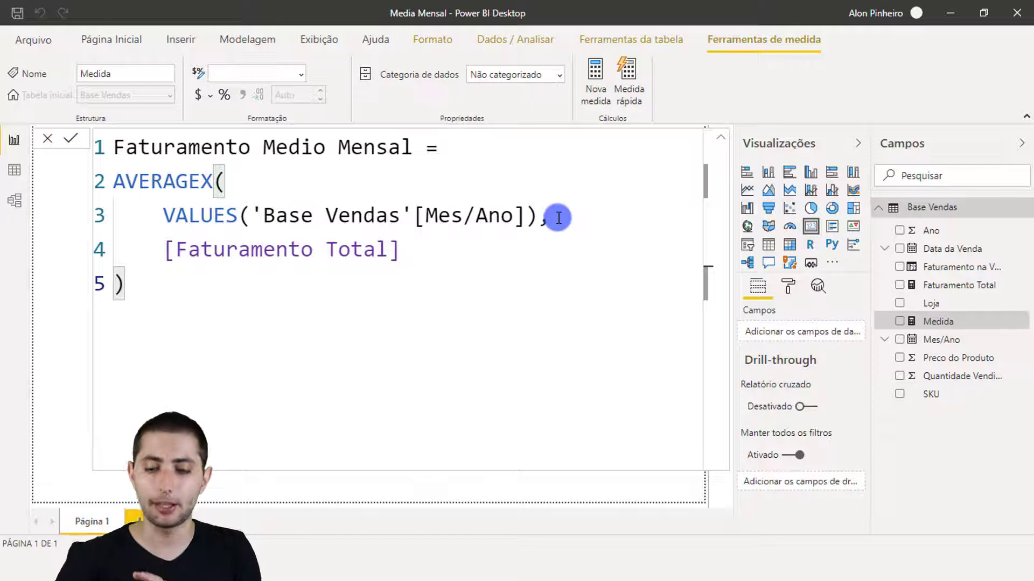
key("Return")
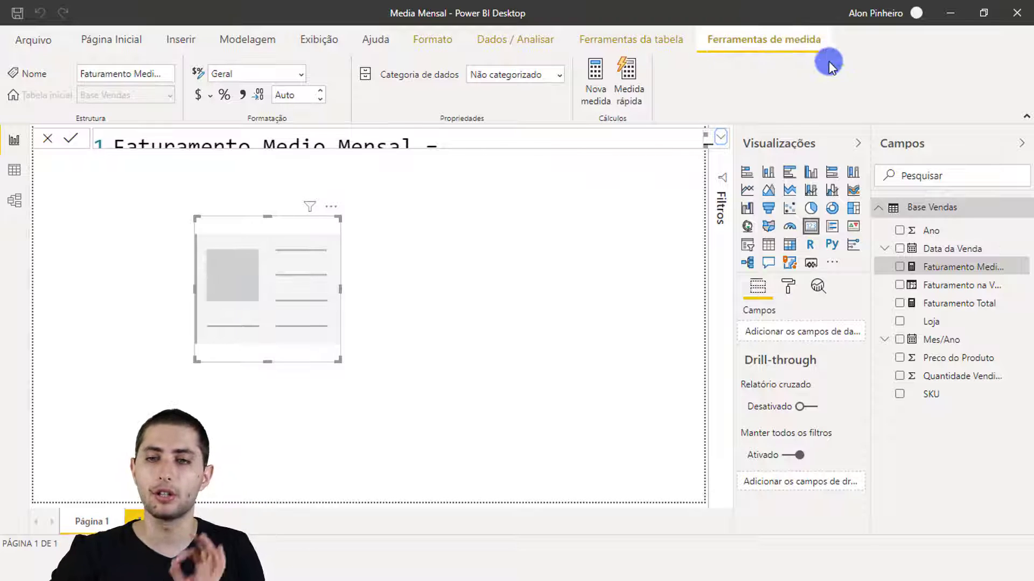
left_click(565, 342)
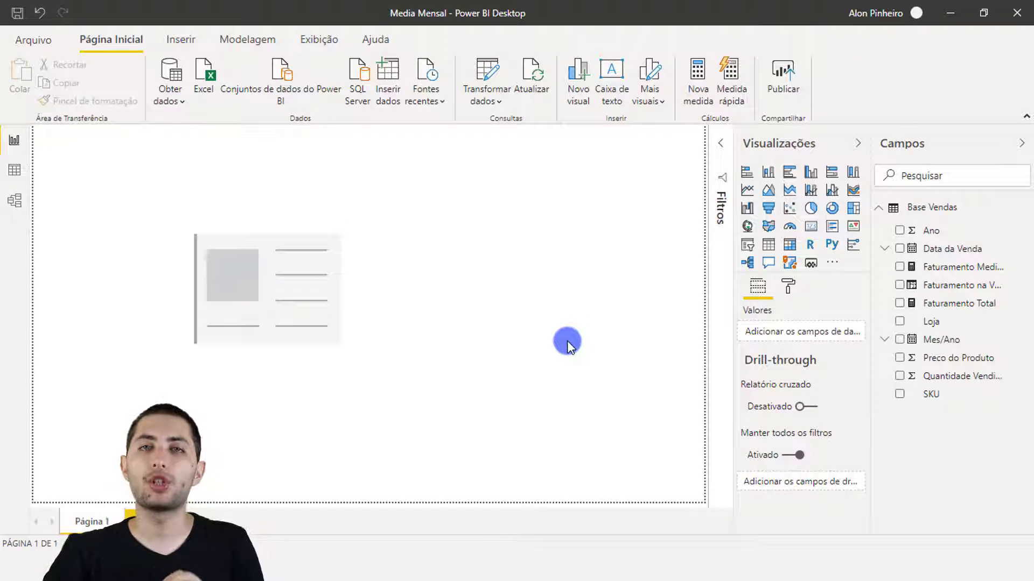
Show the Faturamento Medio Mensal measure in the empty card visual.
left_click(315, 285)
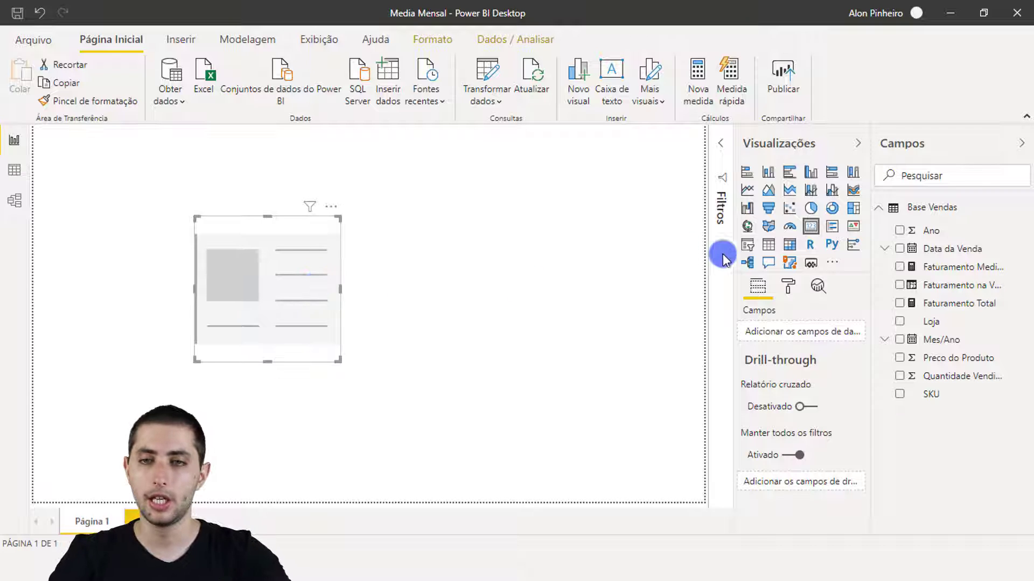
left_click_drag(886, 258, 1026, 277)
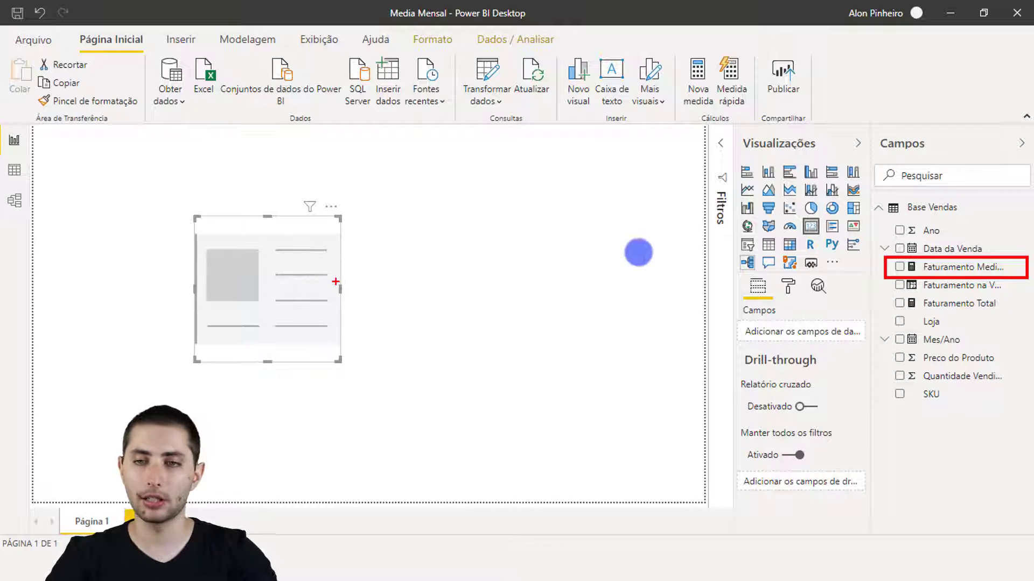
key("Escape")
left_click_drag(953, 272, 809, 332)
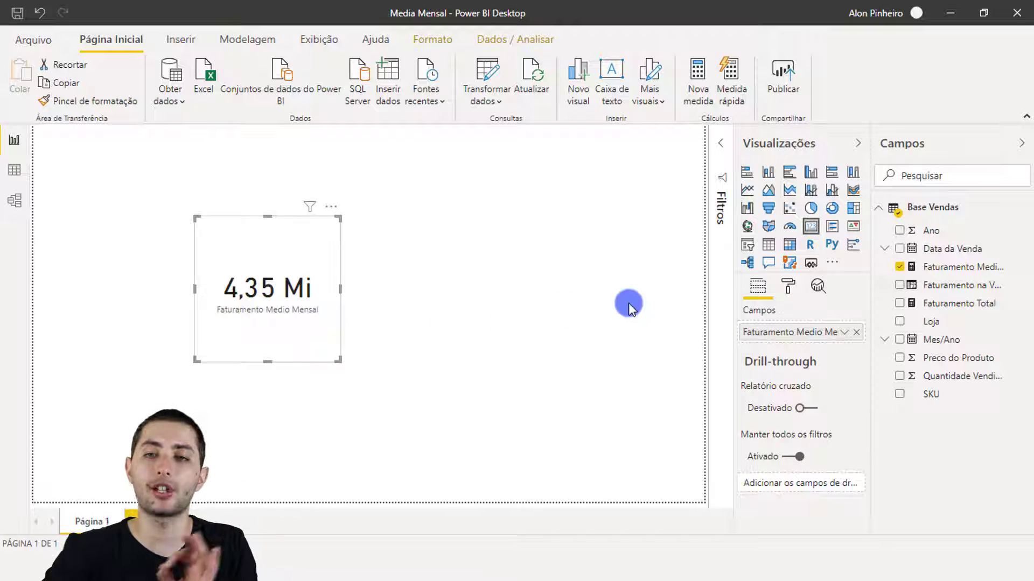
Review the Faturamento Medio Mensal formula, then examine the Mes/Ano and Ano columns and the distinct years in the Base Vendas data.
left_click(972, 267)
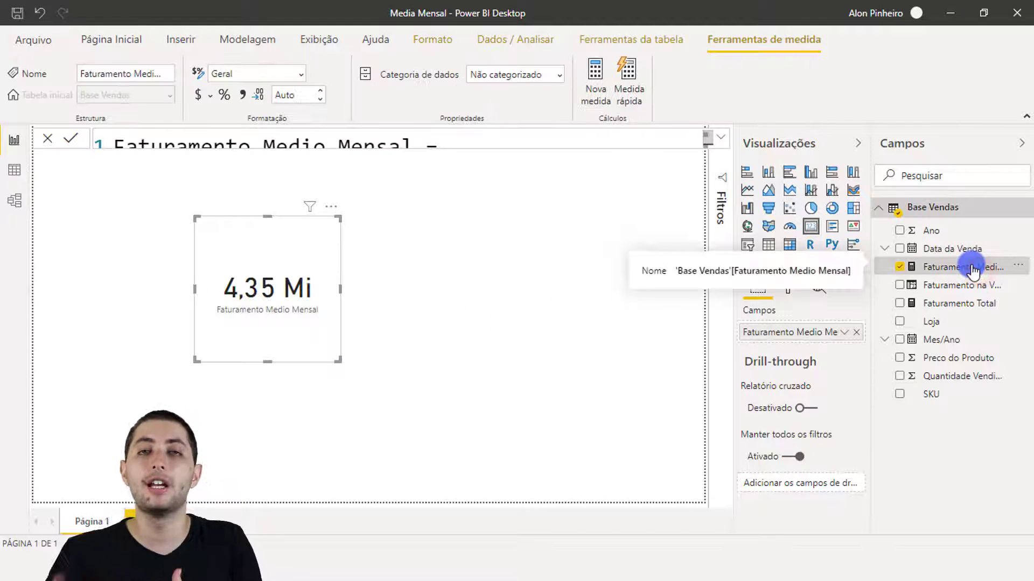
left_click(720, 139)
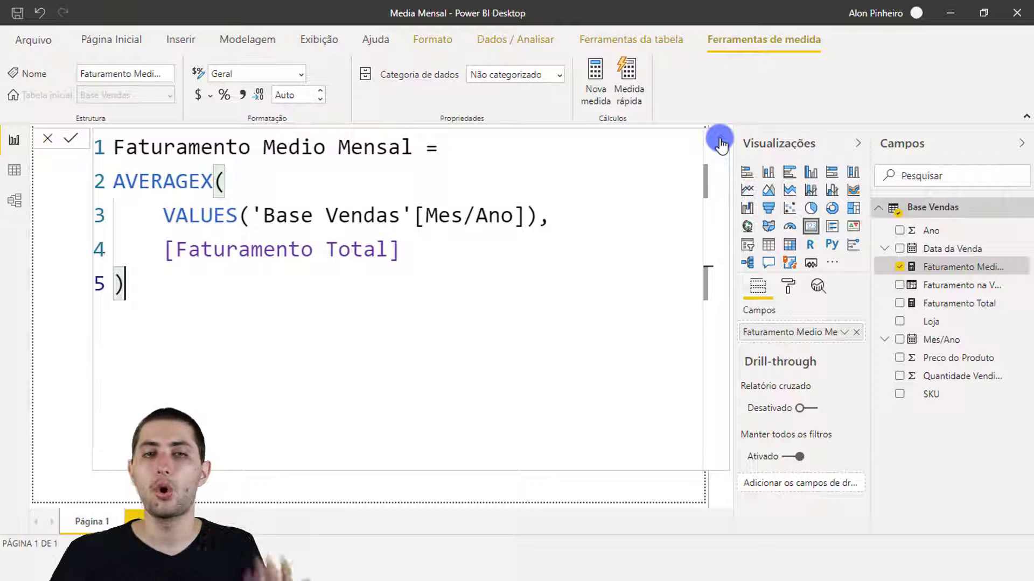
left_click(27, 174)
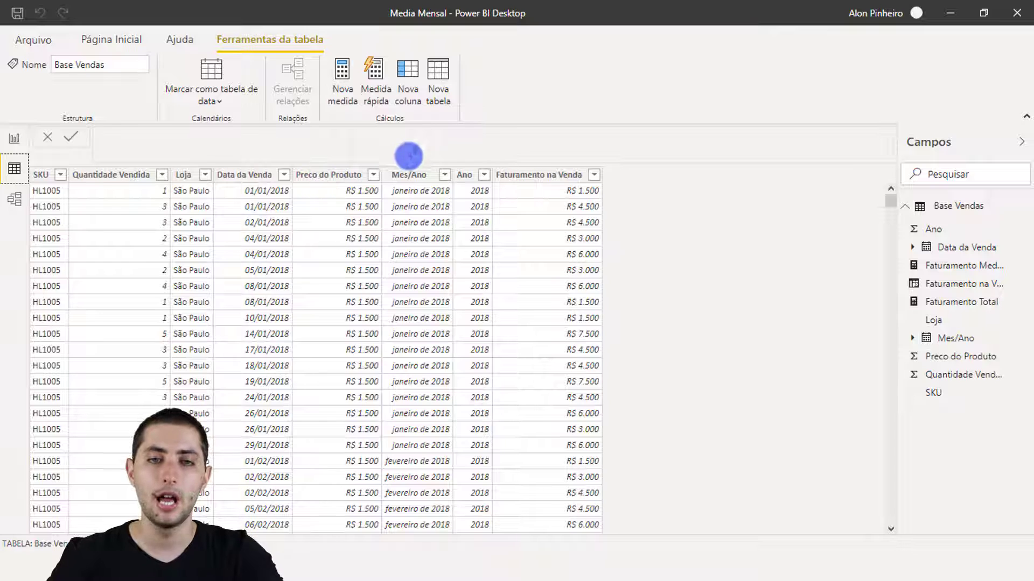
mouse_move(414, 221)
left_mouse_down()
mouse_move(473, 455)
mouse_move(452, 535)
left_mouse_up()
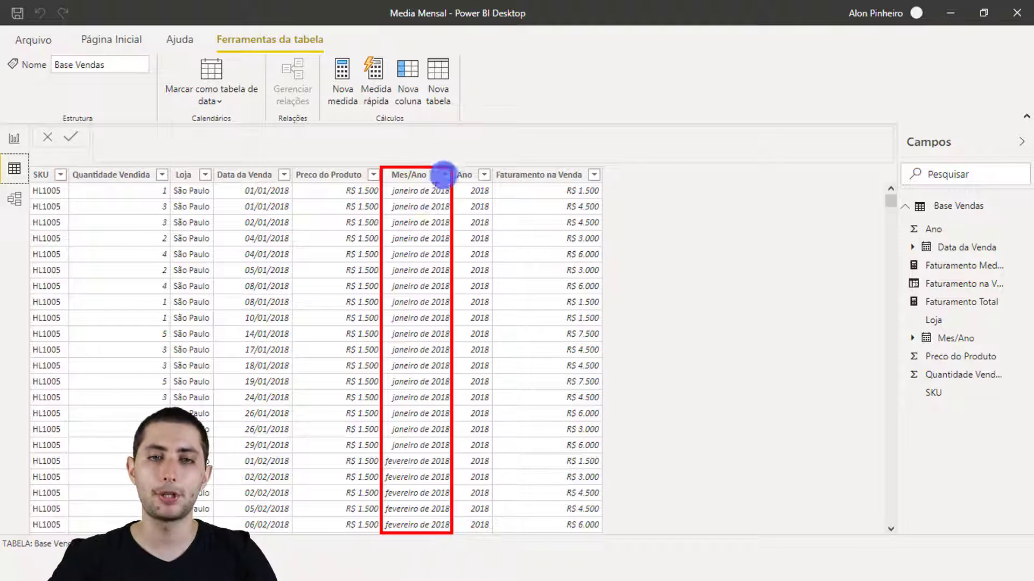
mouse_move(452, 160)
left_mouse_down()
mouse_move(525, 315)
mouse_move(496, 538)
left_mouse_up()
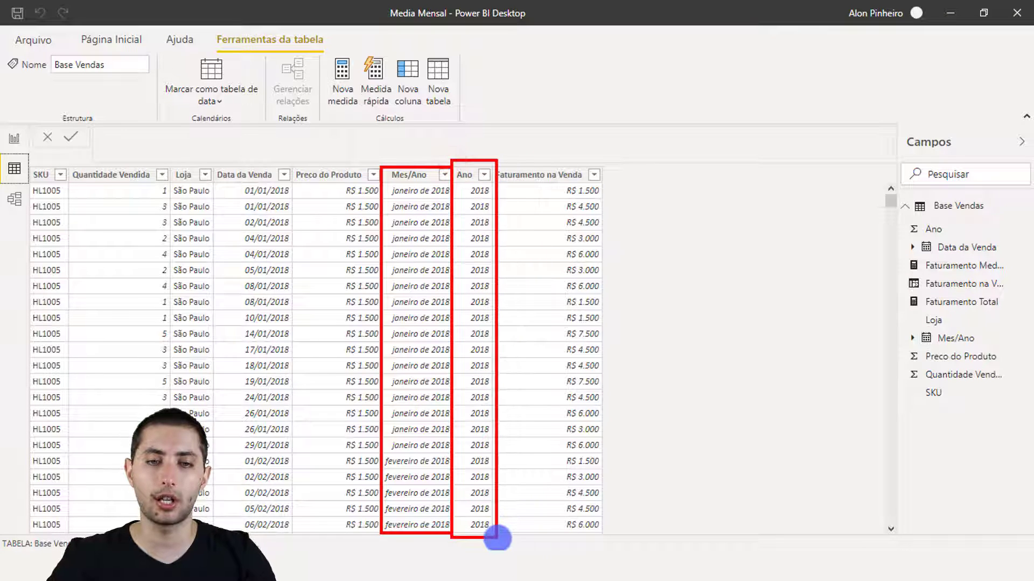
key("Escape")
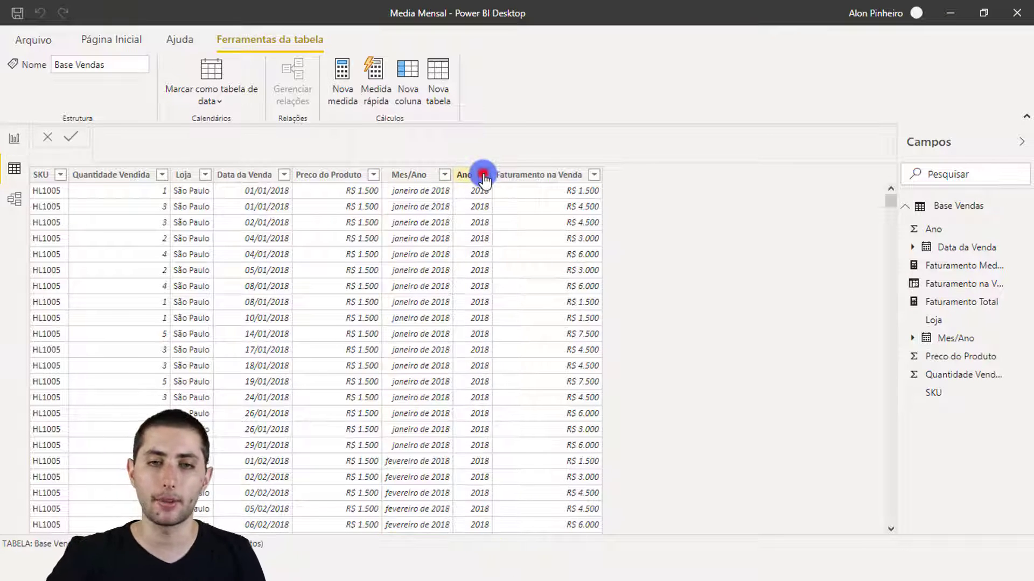
left_click(484, 174)
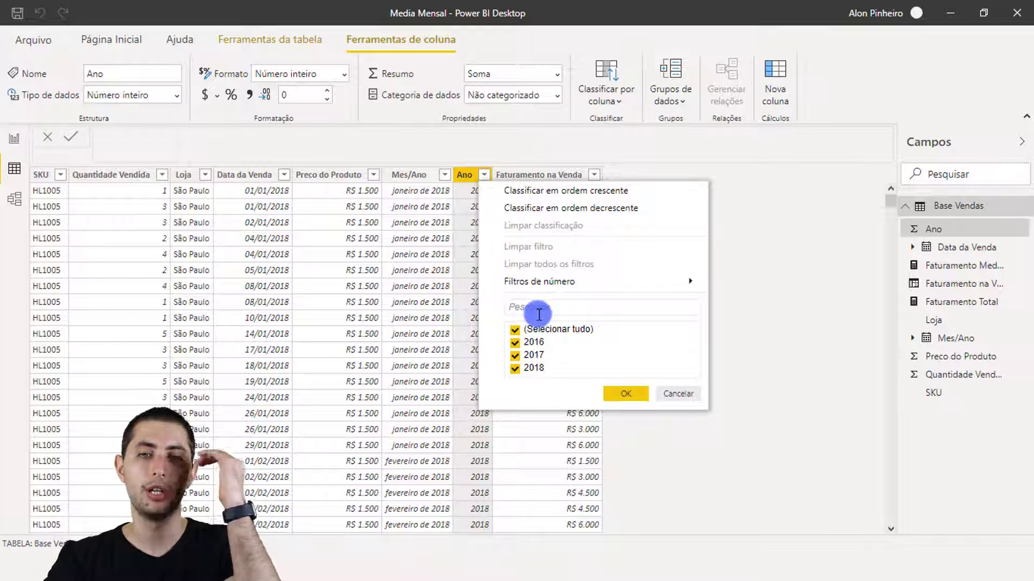
left_click(682, 395)
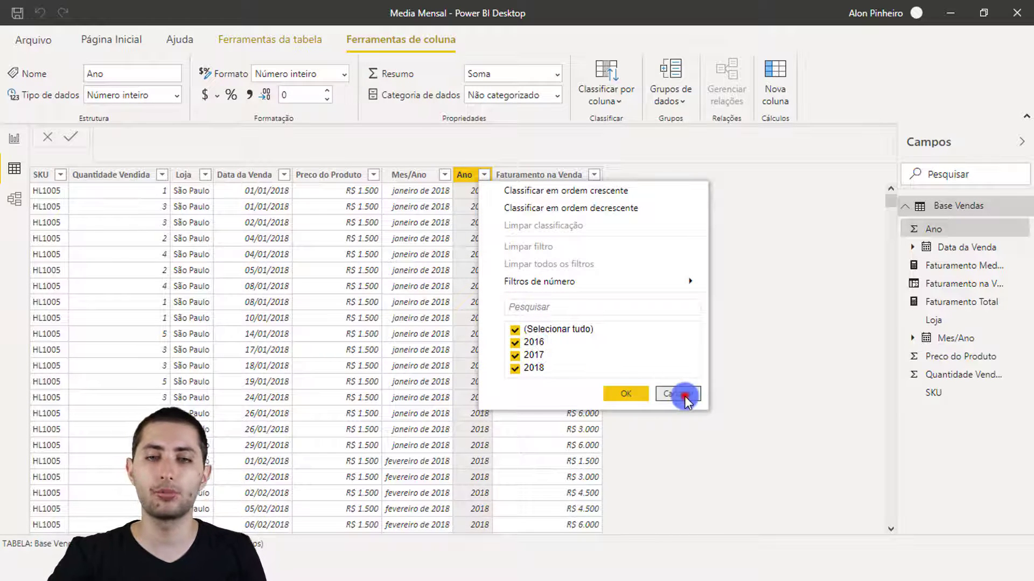
Back in the report, reopen the monthly average measure's formula and rename it Faturamento Medio Anual.
left_click(12, 140)
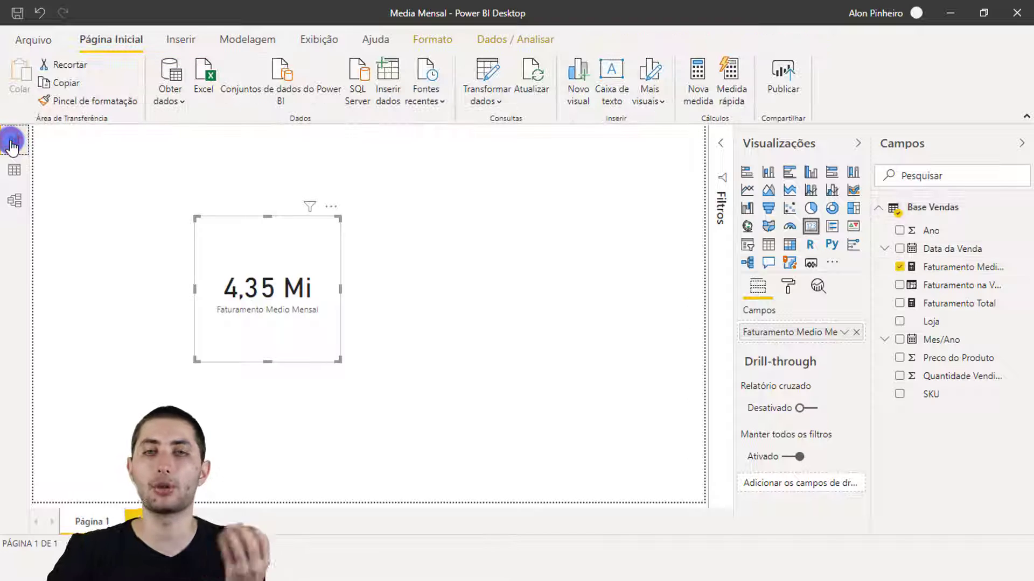
left_click(964, 268)
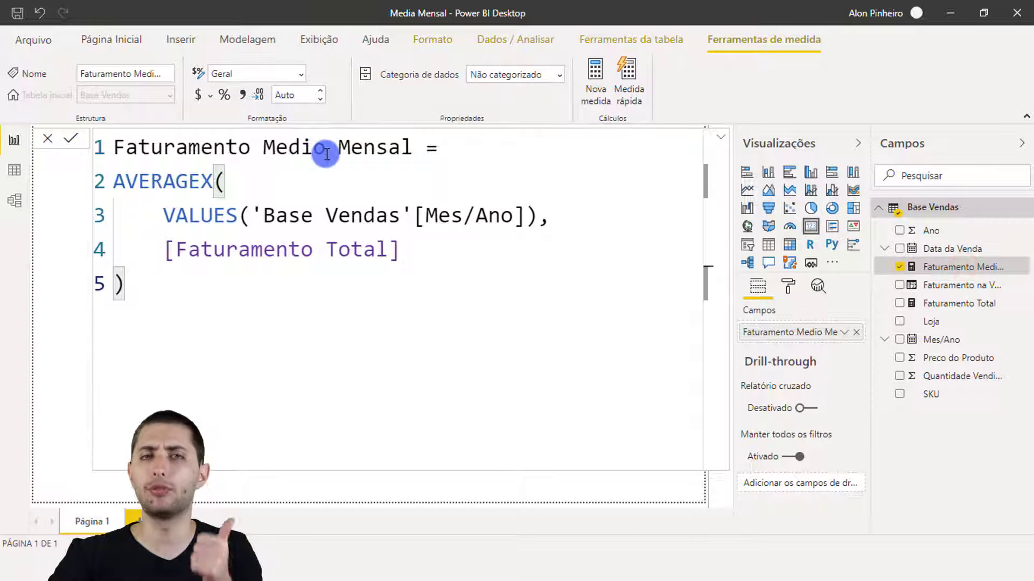
left_click(338, 149)
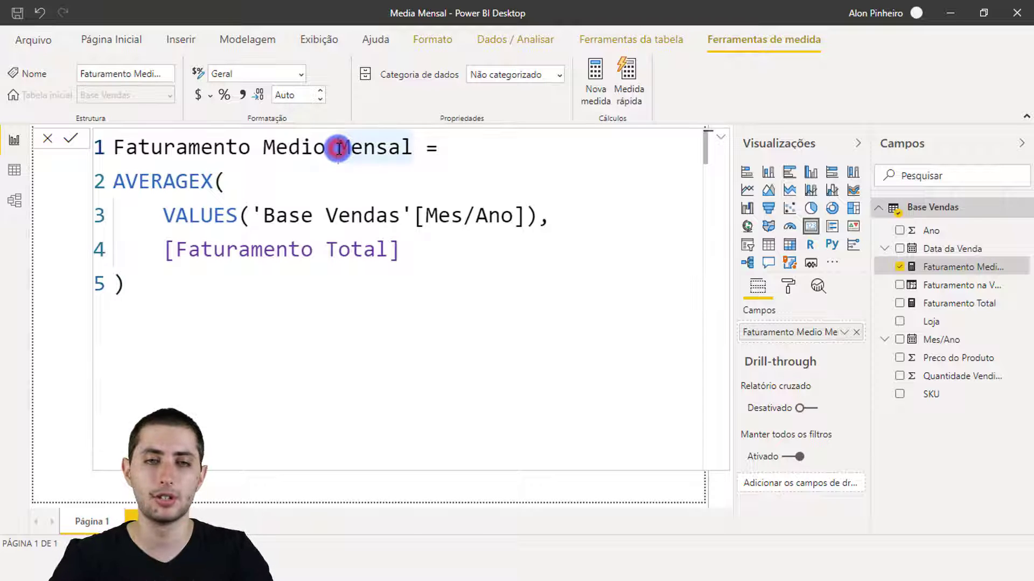
double_click(338, 149)
type("Anual")
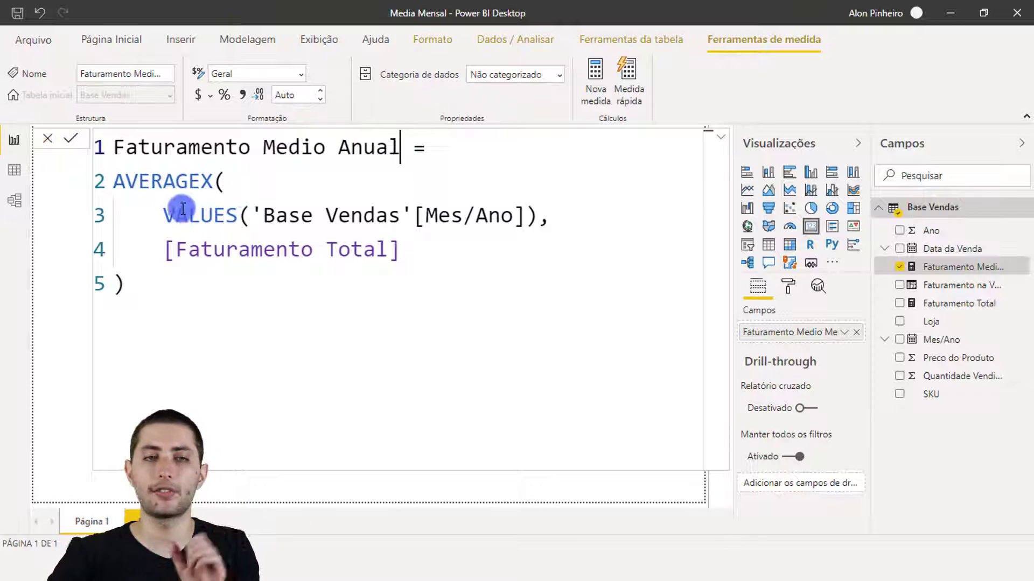
Replace the column inside VALUES with 'Base Vendas'[Ano].
left_click_drag(139, 182, 257, 209)
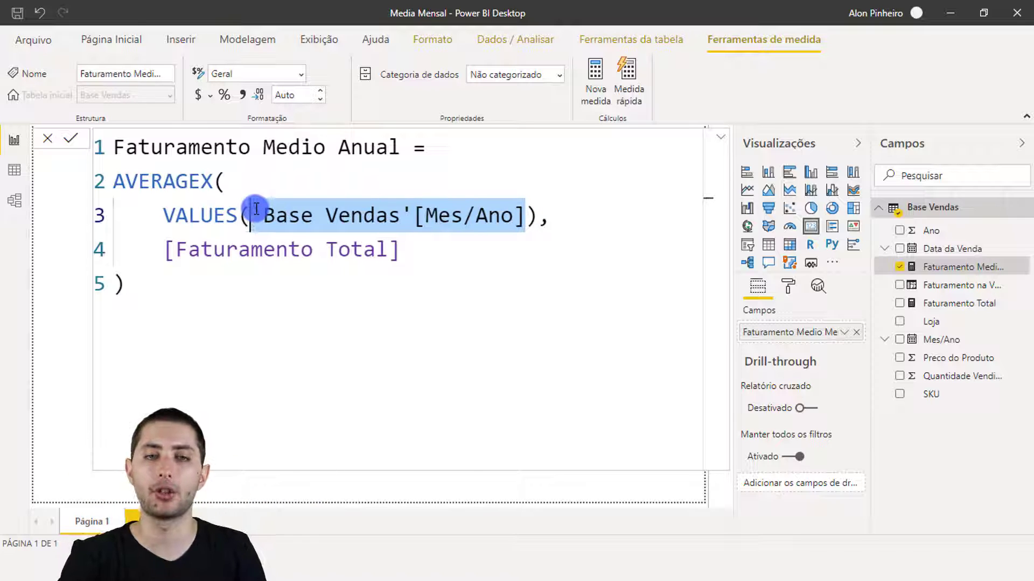
key("Delete")
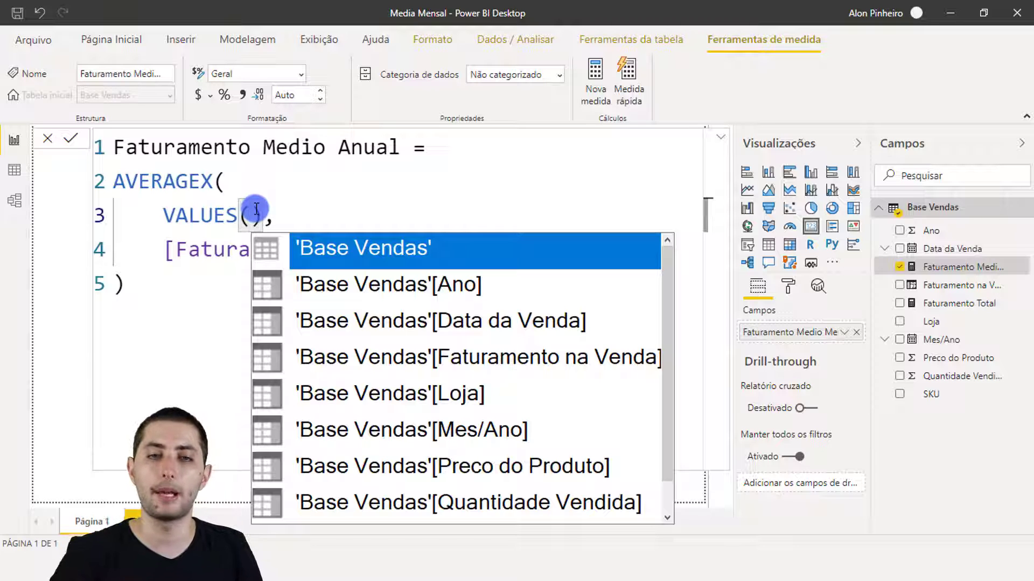
key("Down")
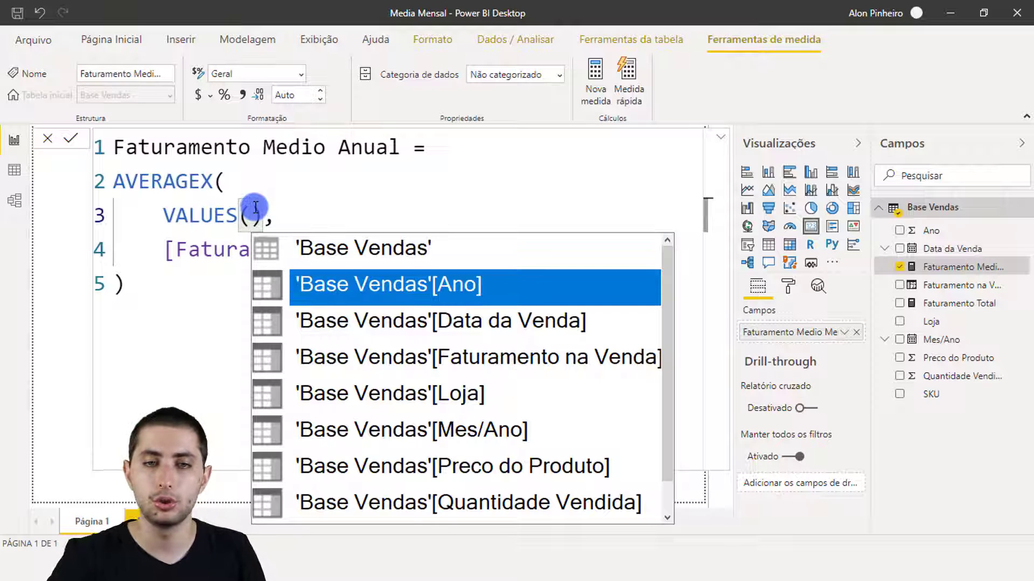
left_click(459, 293)
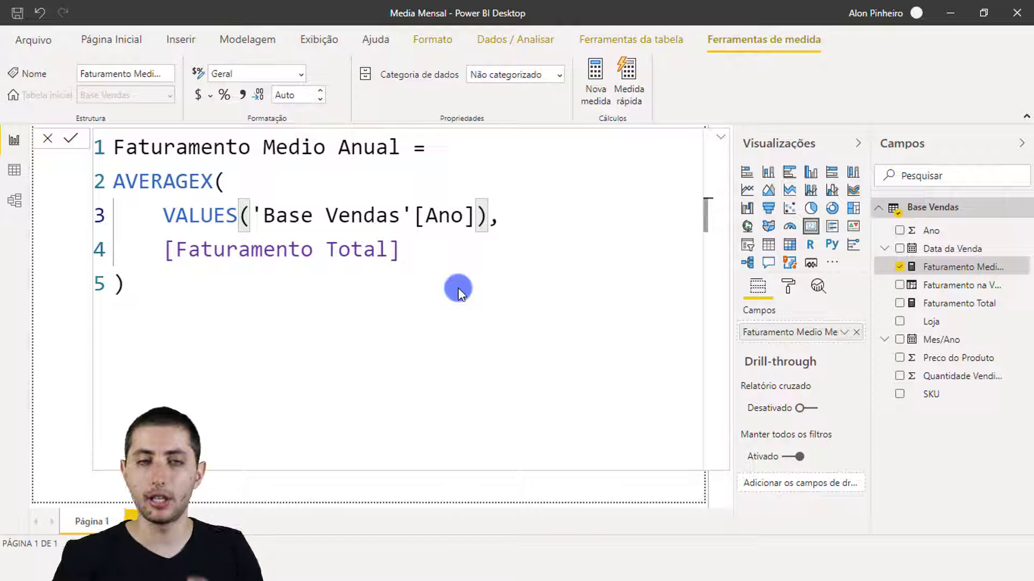
Review the AVERAGEX function with its year and Faturamento Total arguments, and commit the Faturamento Medio Anual measure.
left_click_drag(253, 215, 474, 217)
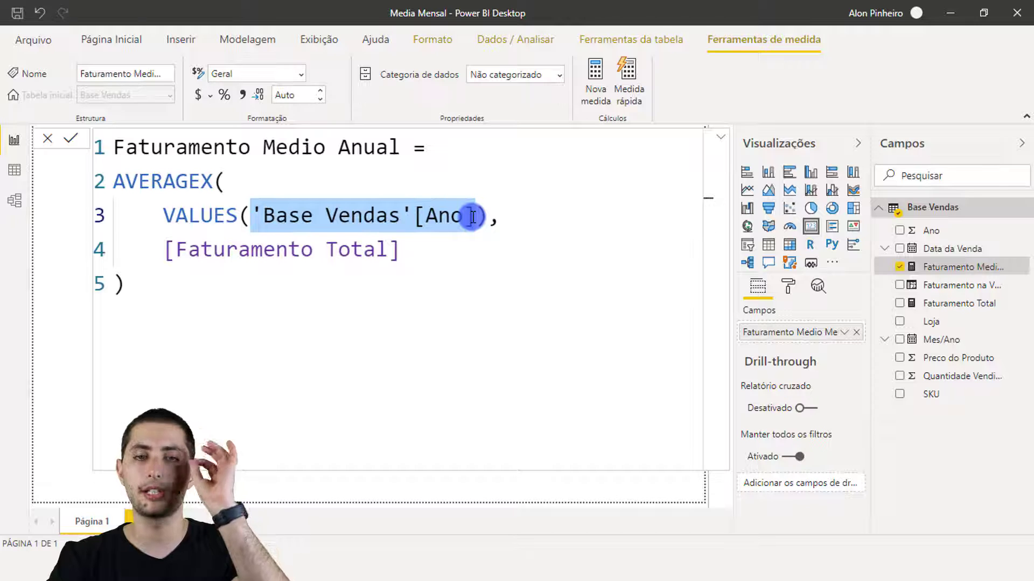
left_click_drag(171, 249, 377, 257)
left_click_drag(133, 181, 147, 186)
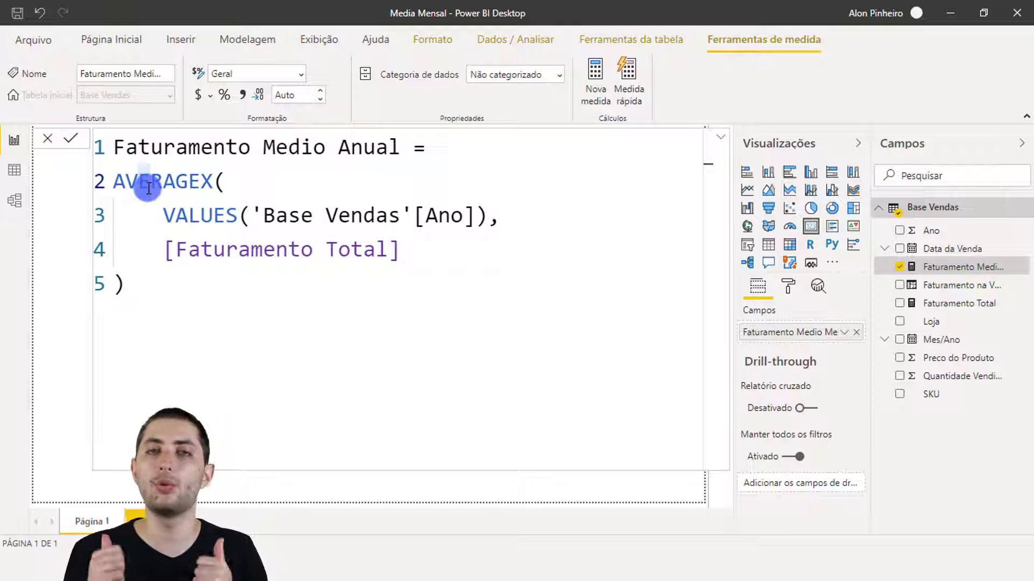
key("Return")
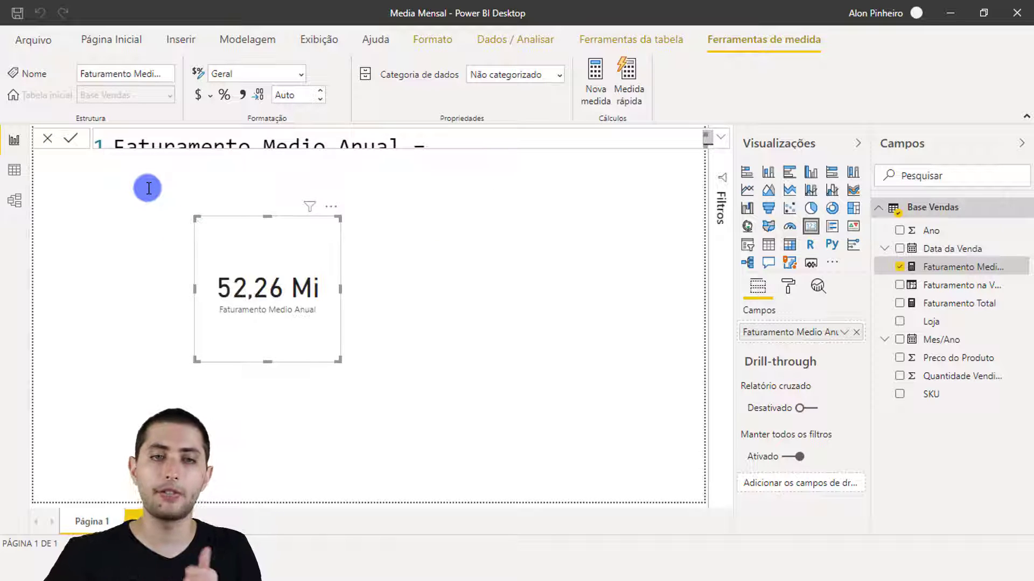
Reopen the full Faturamento Medio Anual formula and examine its VALUES('Base Vendas'[Ano]) table argument.
left_click(278, 286)
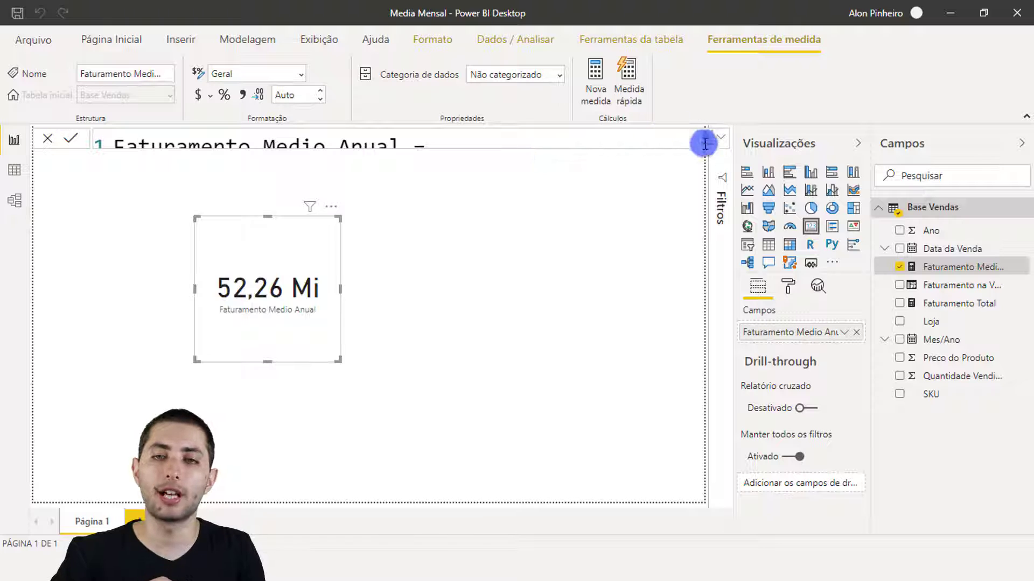
left_click(726, 136)
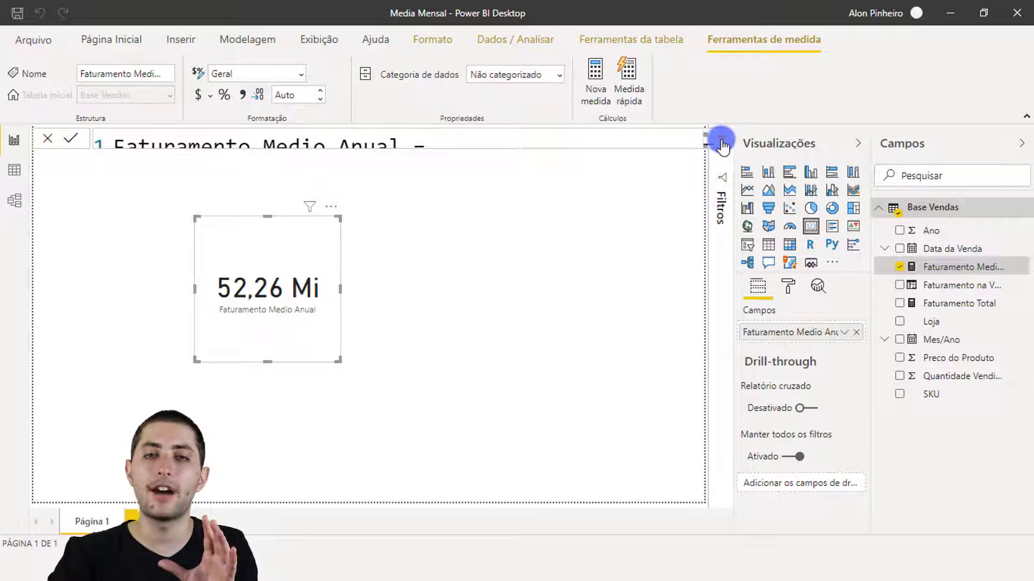
left_click(722, 139)
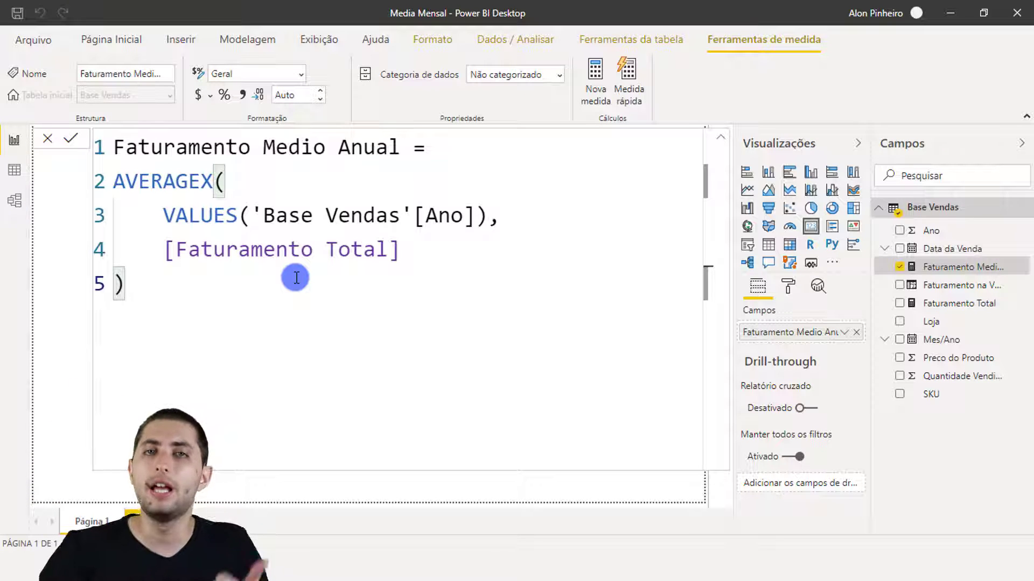
left_click_drag(280, 267, 511, 212)
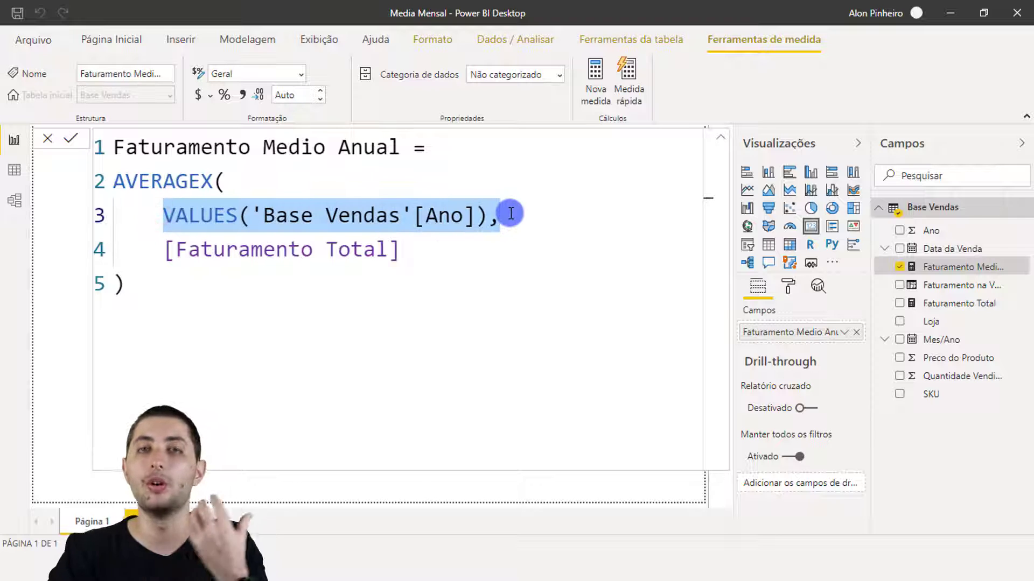